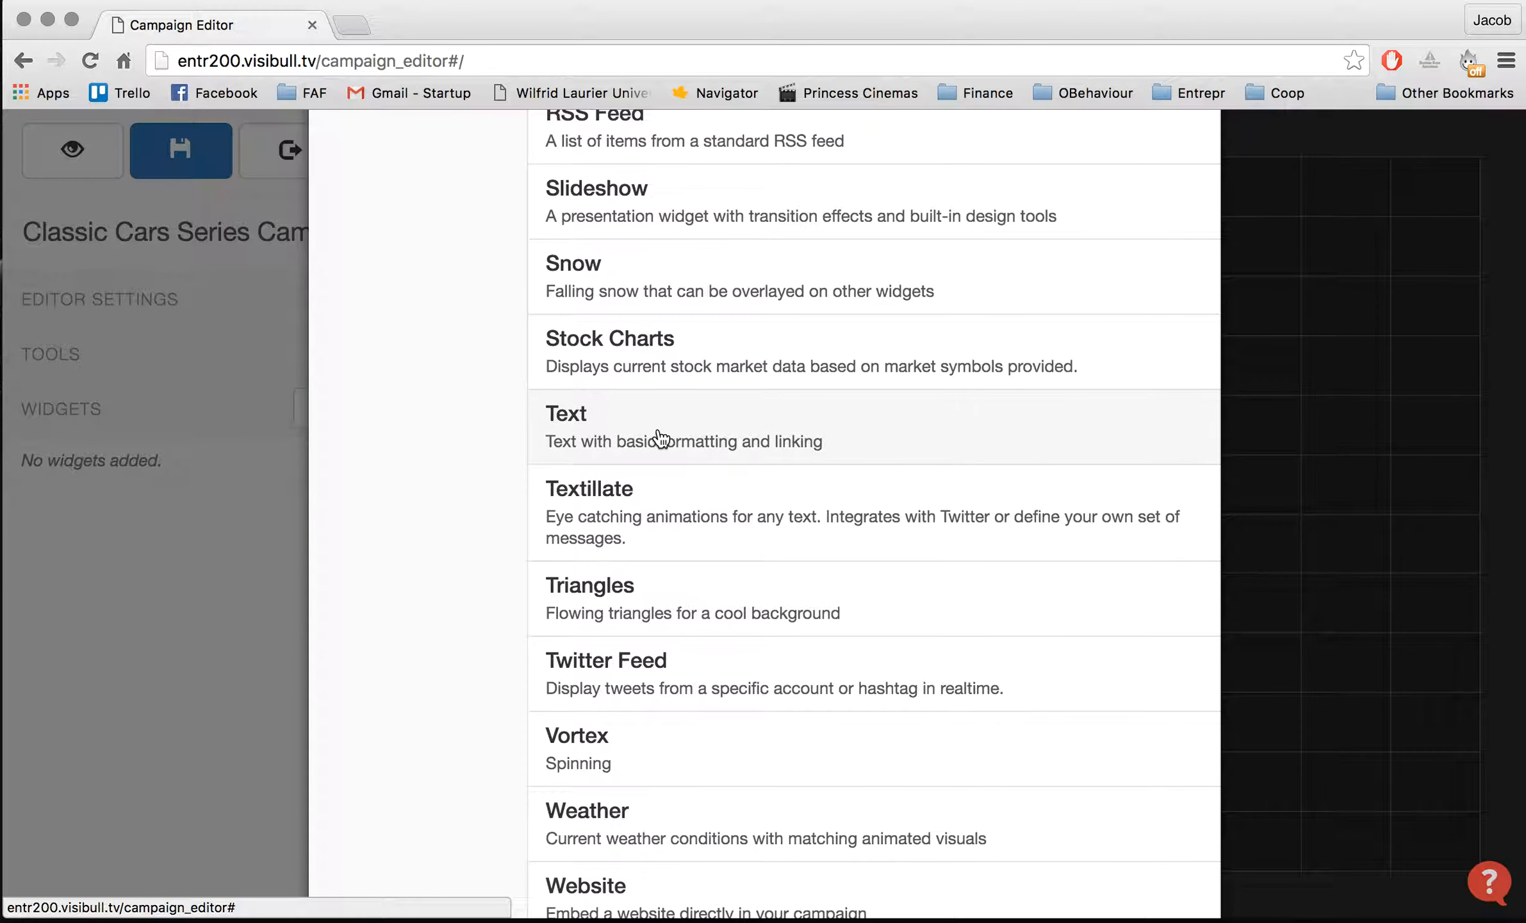
Step: Add a Text widget spanning about 8 by 4 grid cells in the canvas's upper-left corner, reading "Classic Cars On The Big Screen"
click(661, 440)
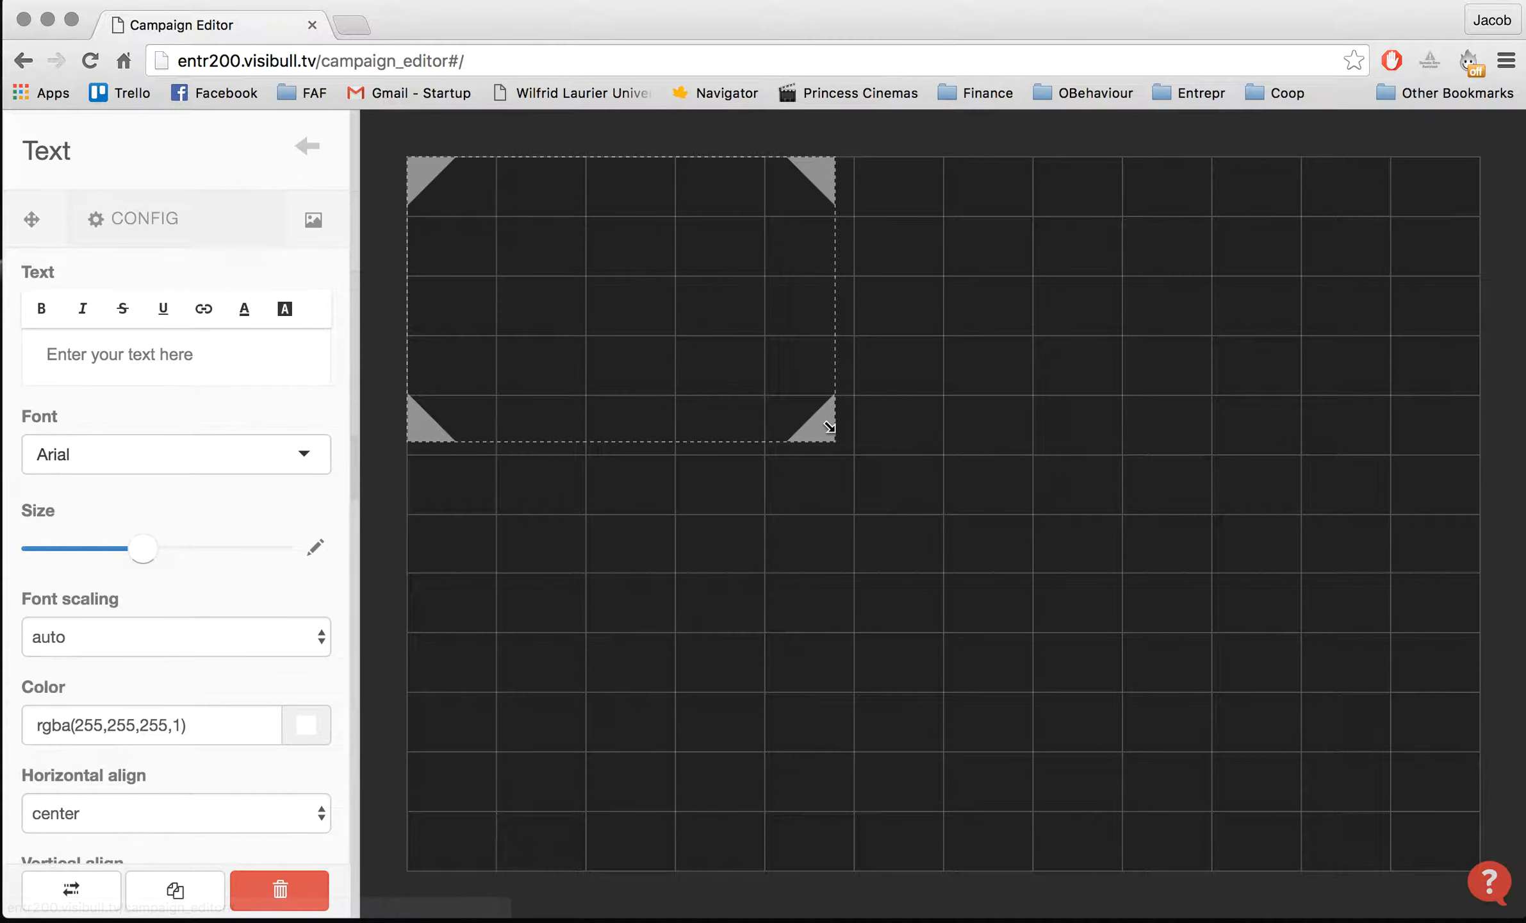
drag(1029, 388, 1089, 385)
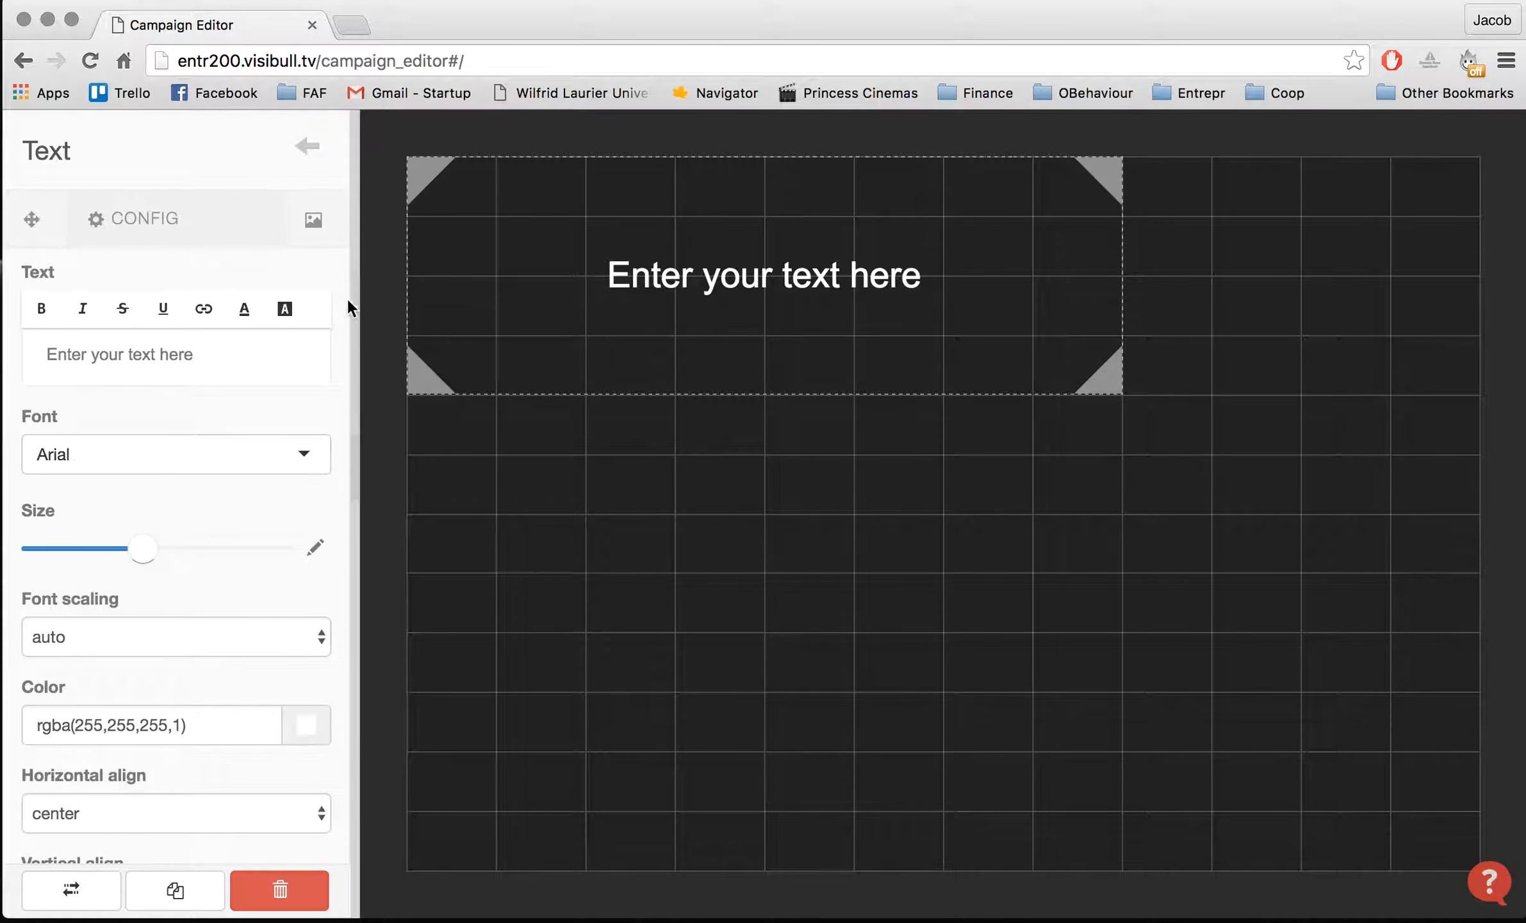
drag(218, 356, 32, 354)
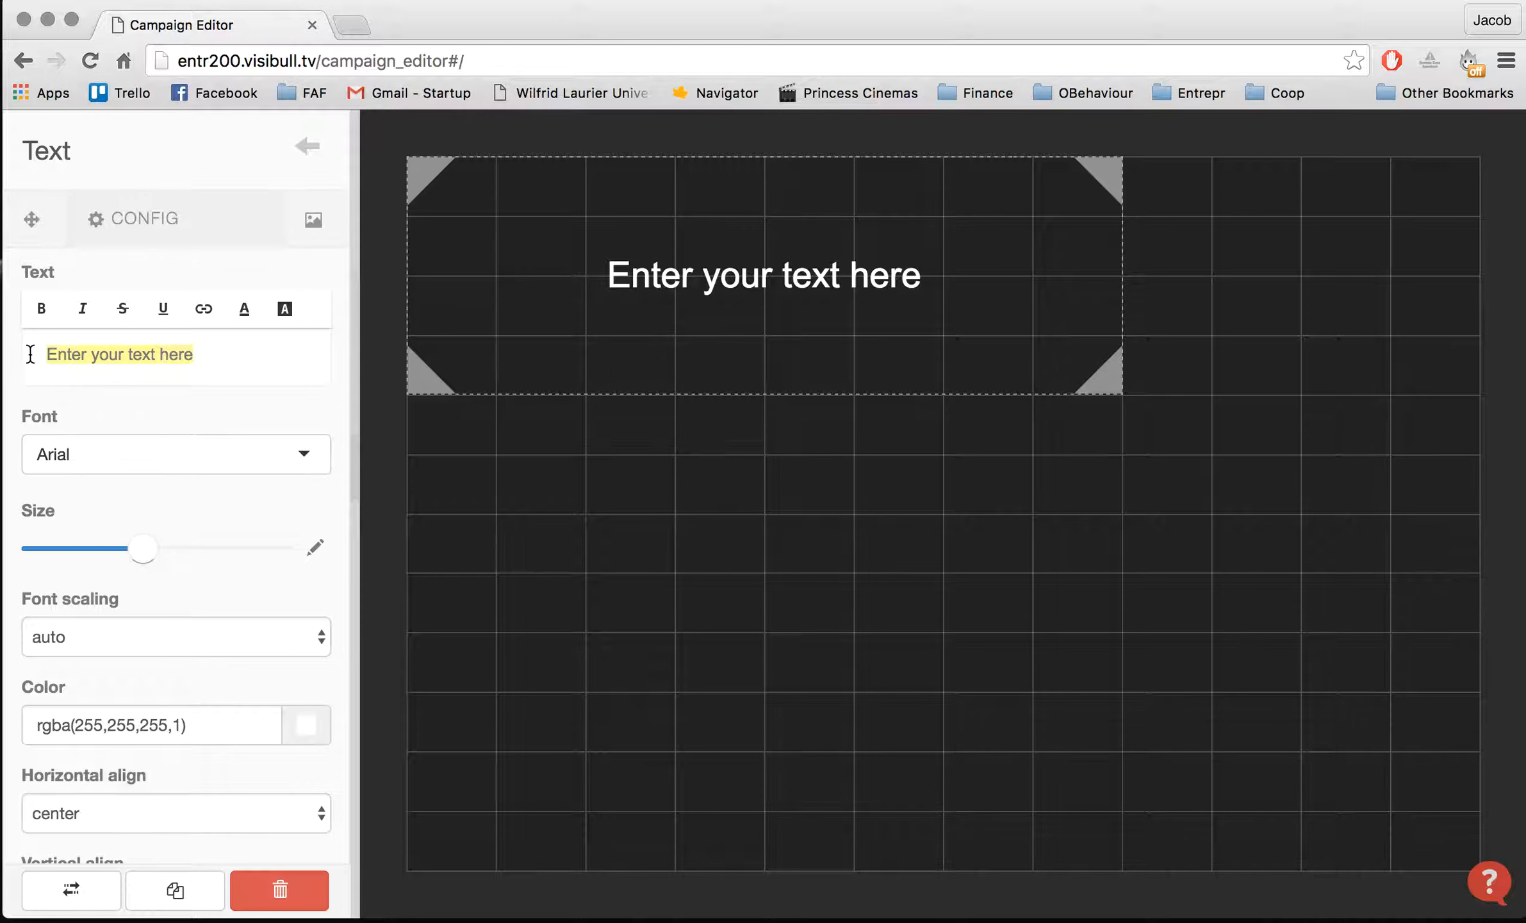
key(BackSpace)
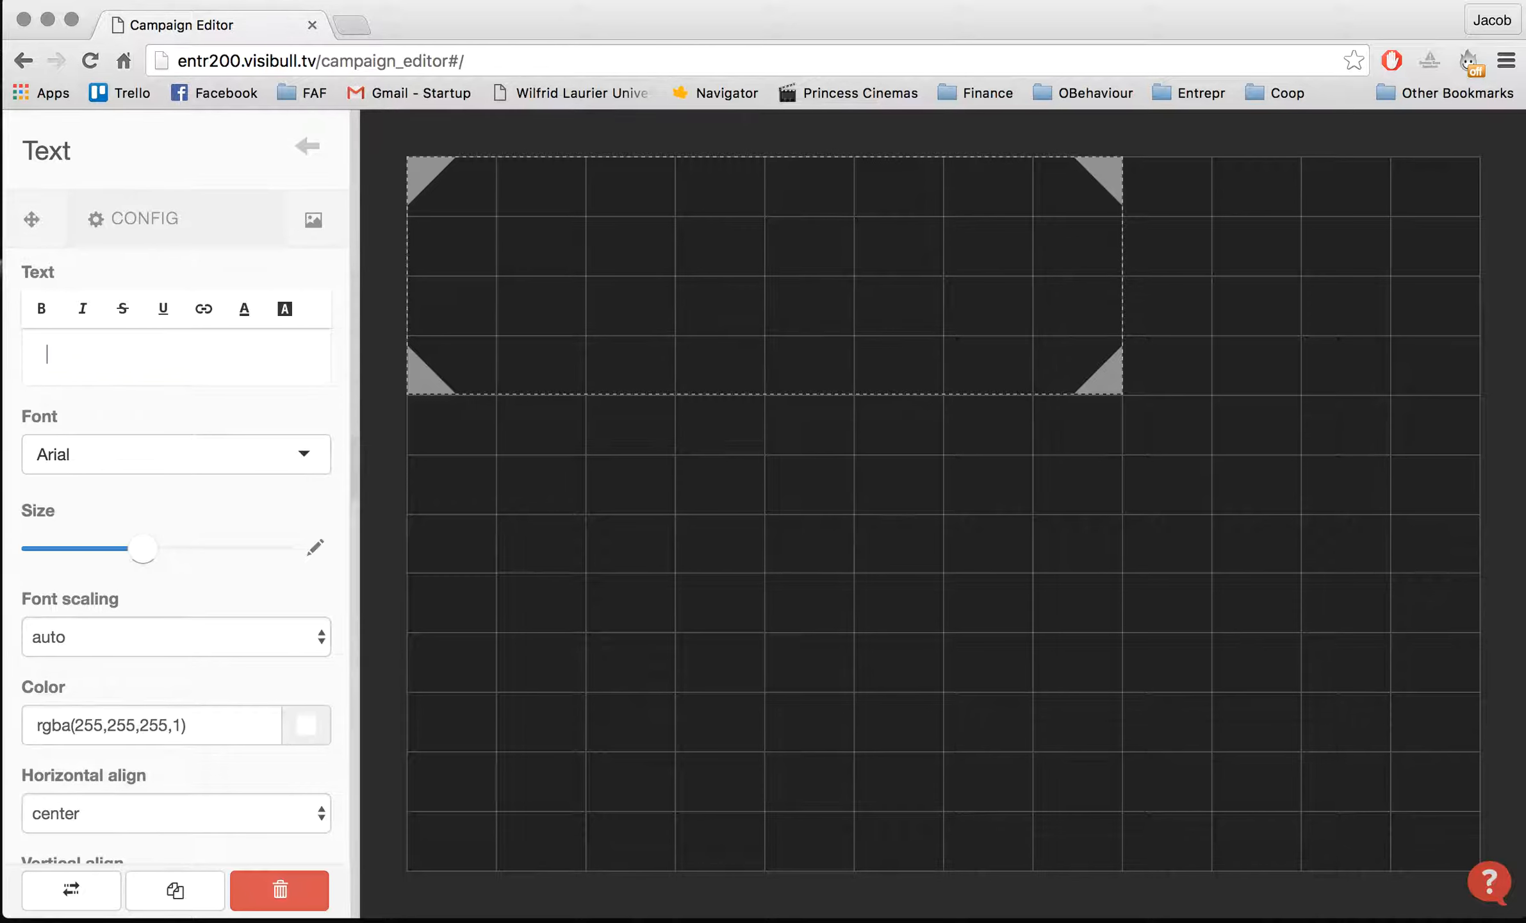
text(Classic Cars o)
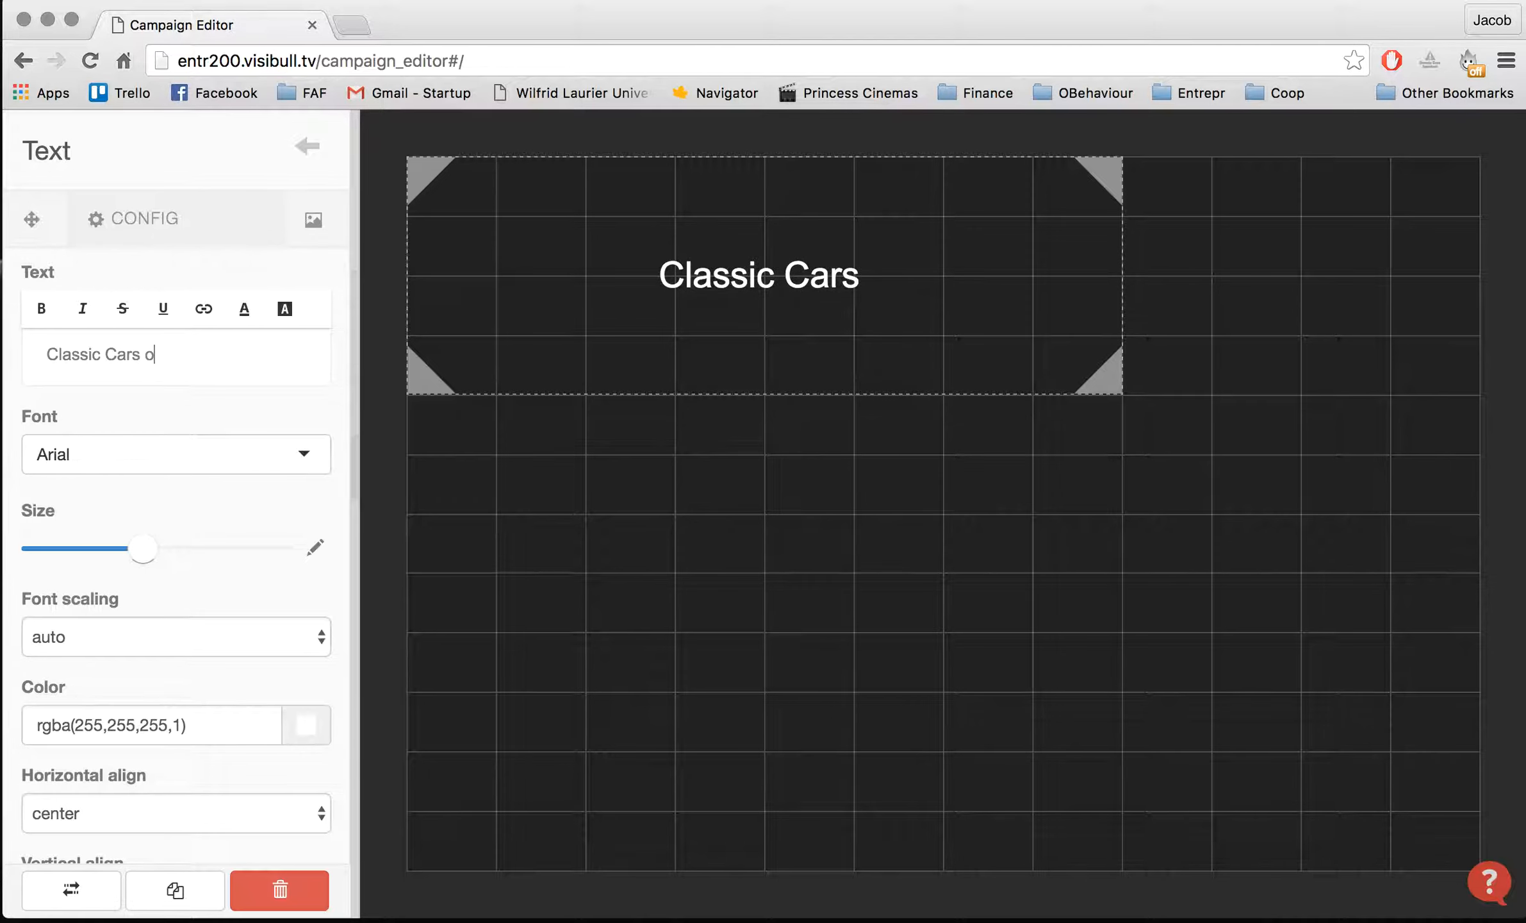
key(BackSpace)
text(On The Big Screen)
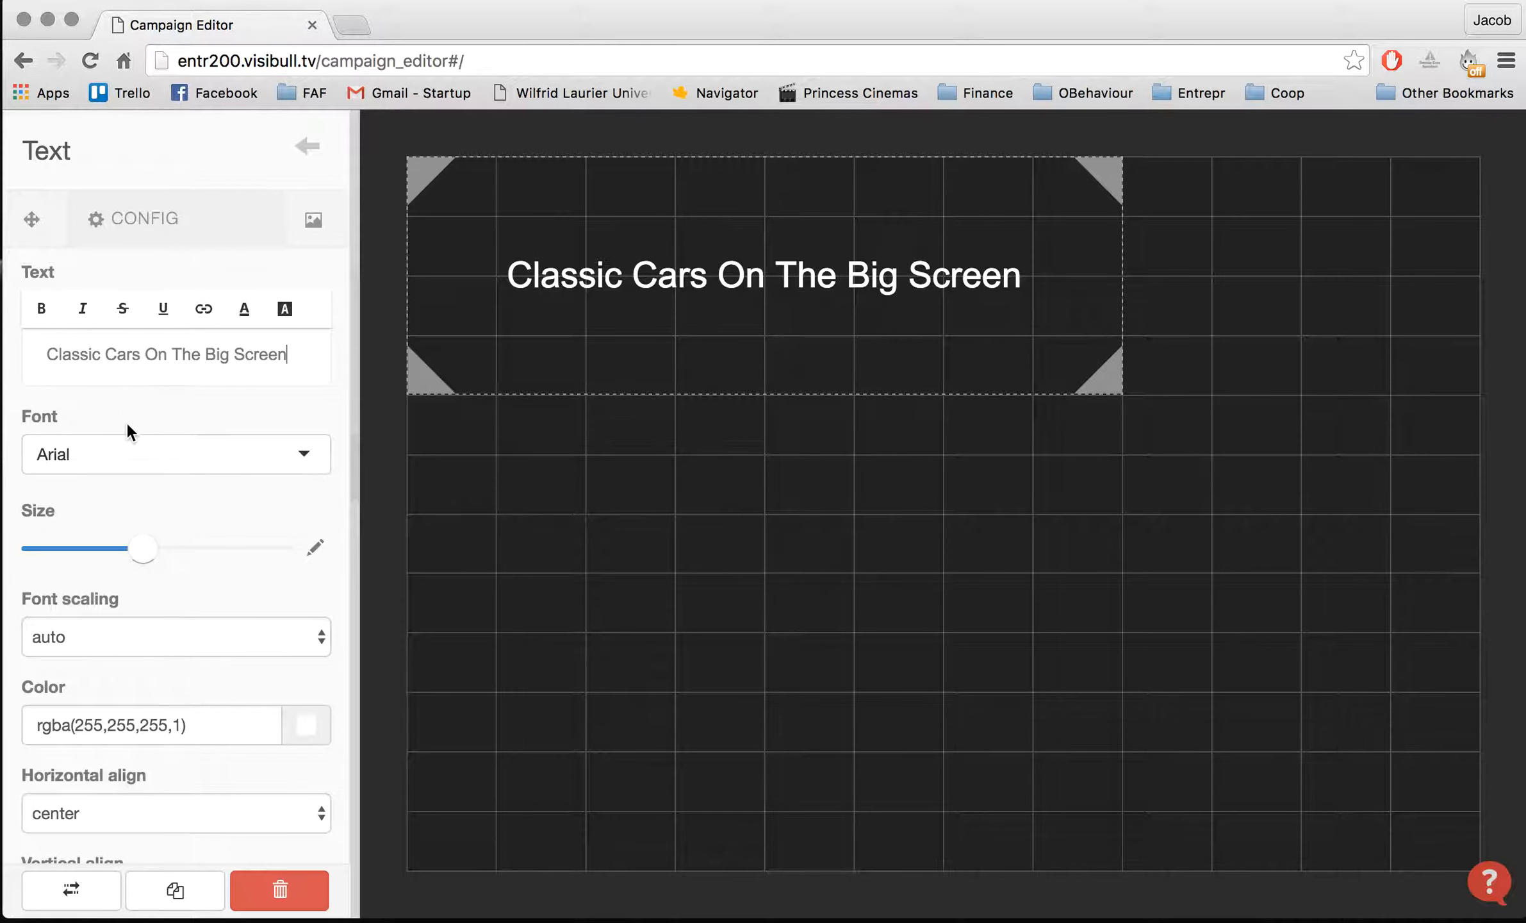
Step: Change the font of the "Classic Cars On The Big Screen" text to Lobster
click(304, 468)
scroll(237, 603, down, 6)
scroll(238, 603, down, 5)
click(131, 637)
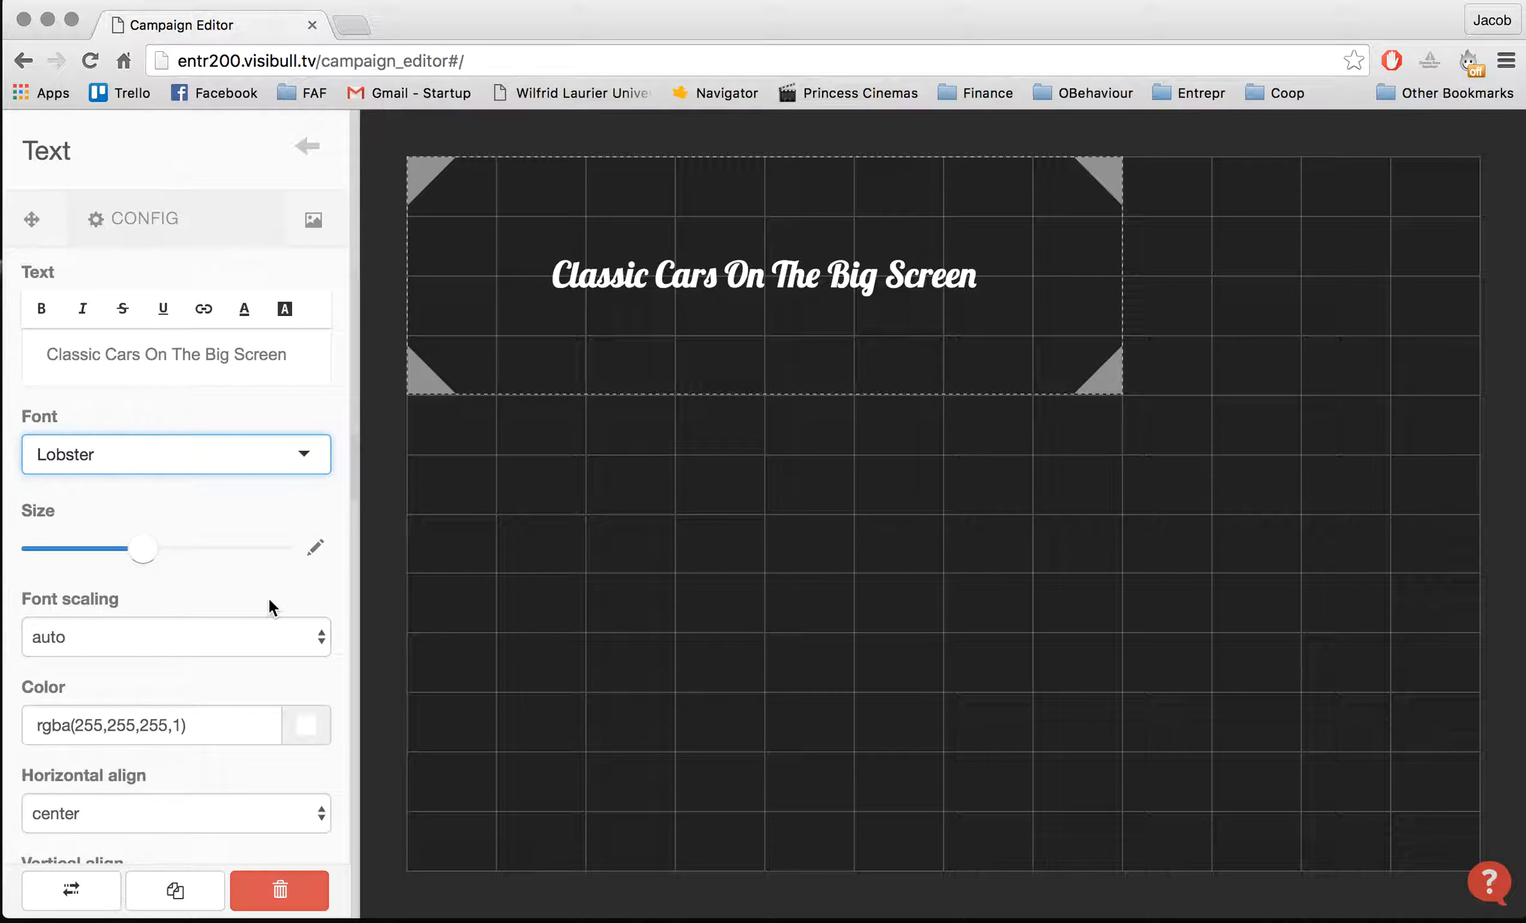
Step: Set the text widget's font scaling to width
scroll(217, 634, down, 2)
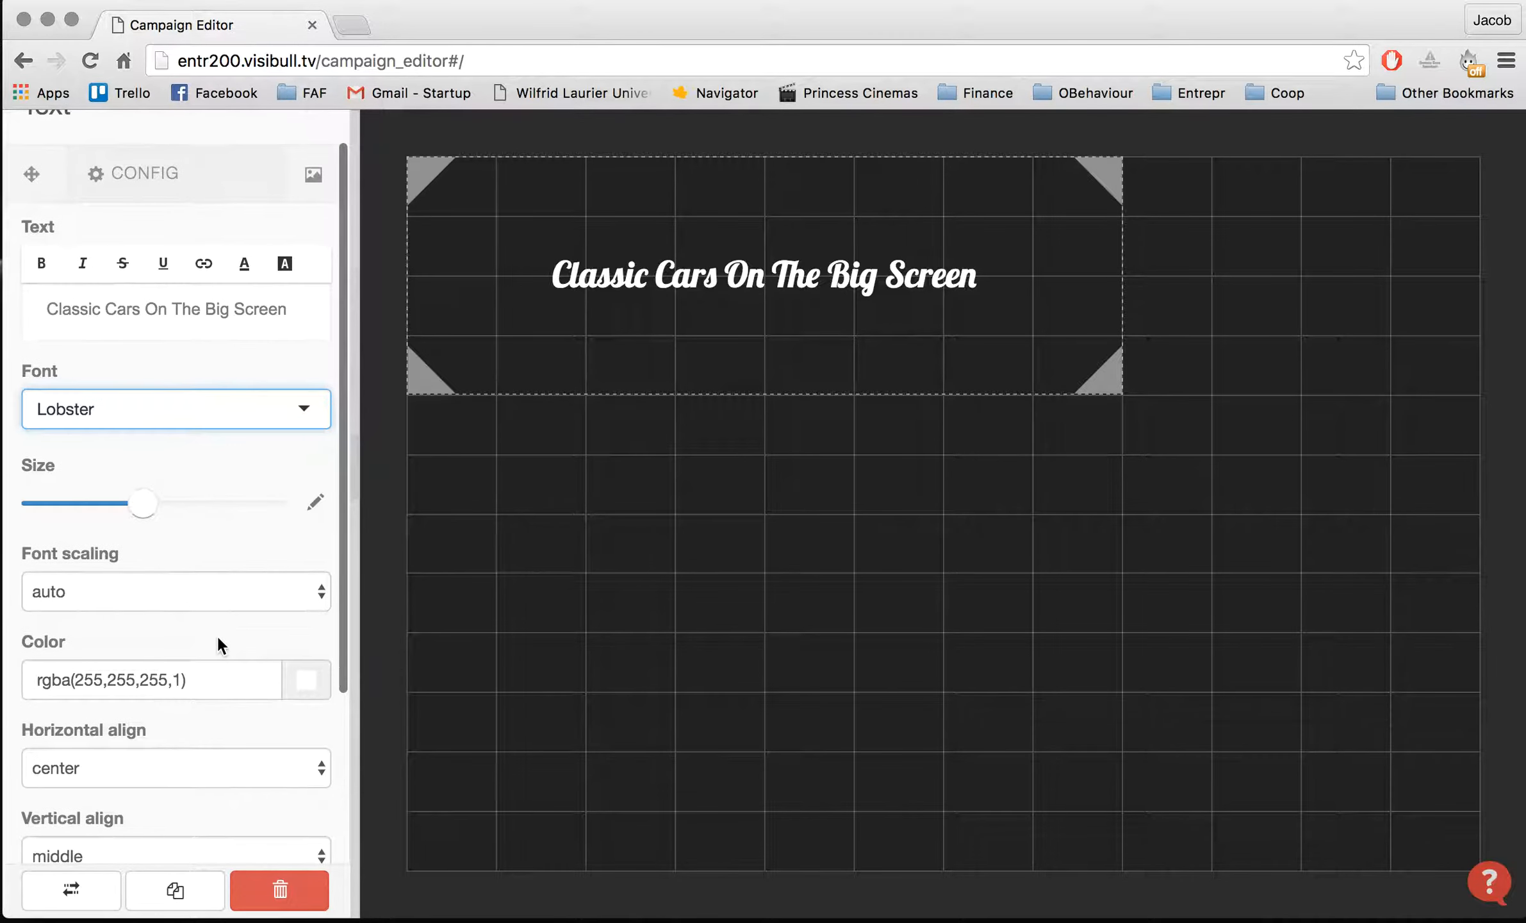
click(223, 587)
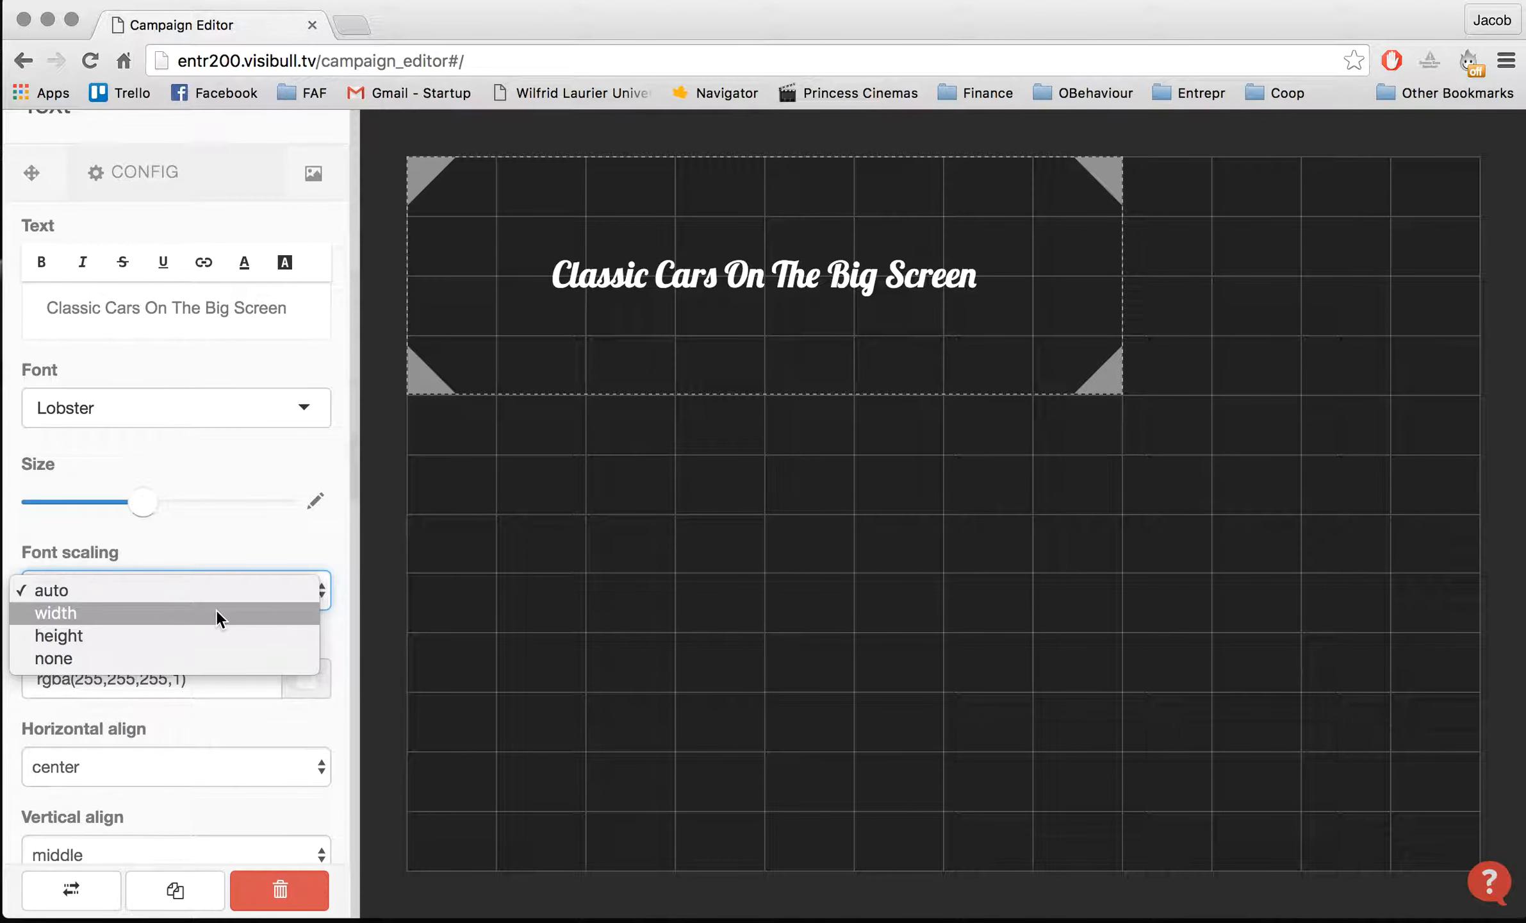
click(216, 609)
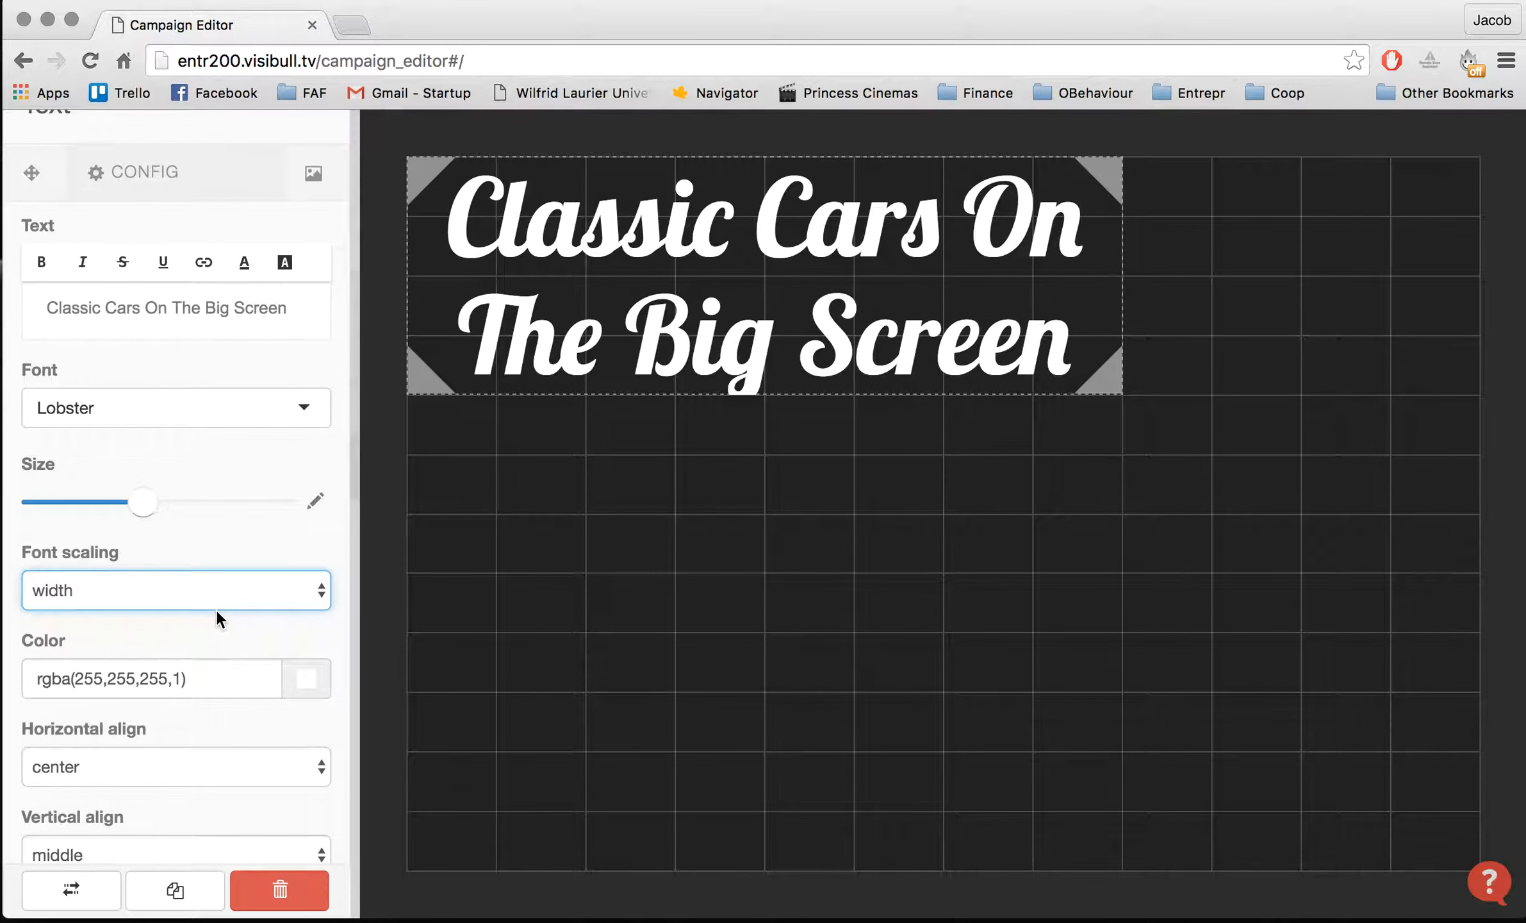
click(329, 635)
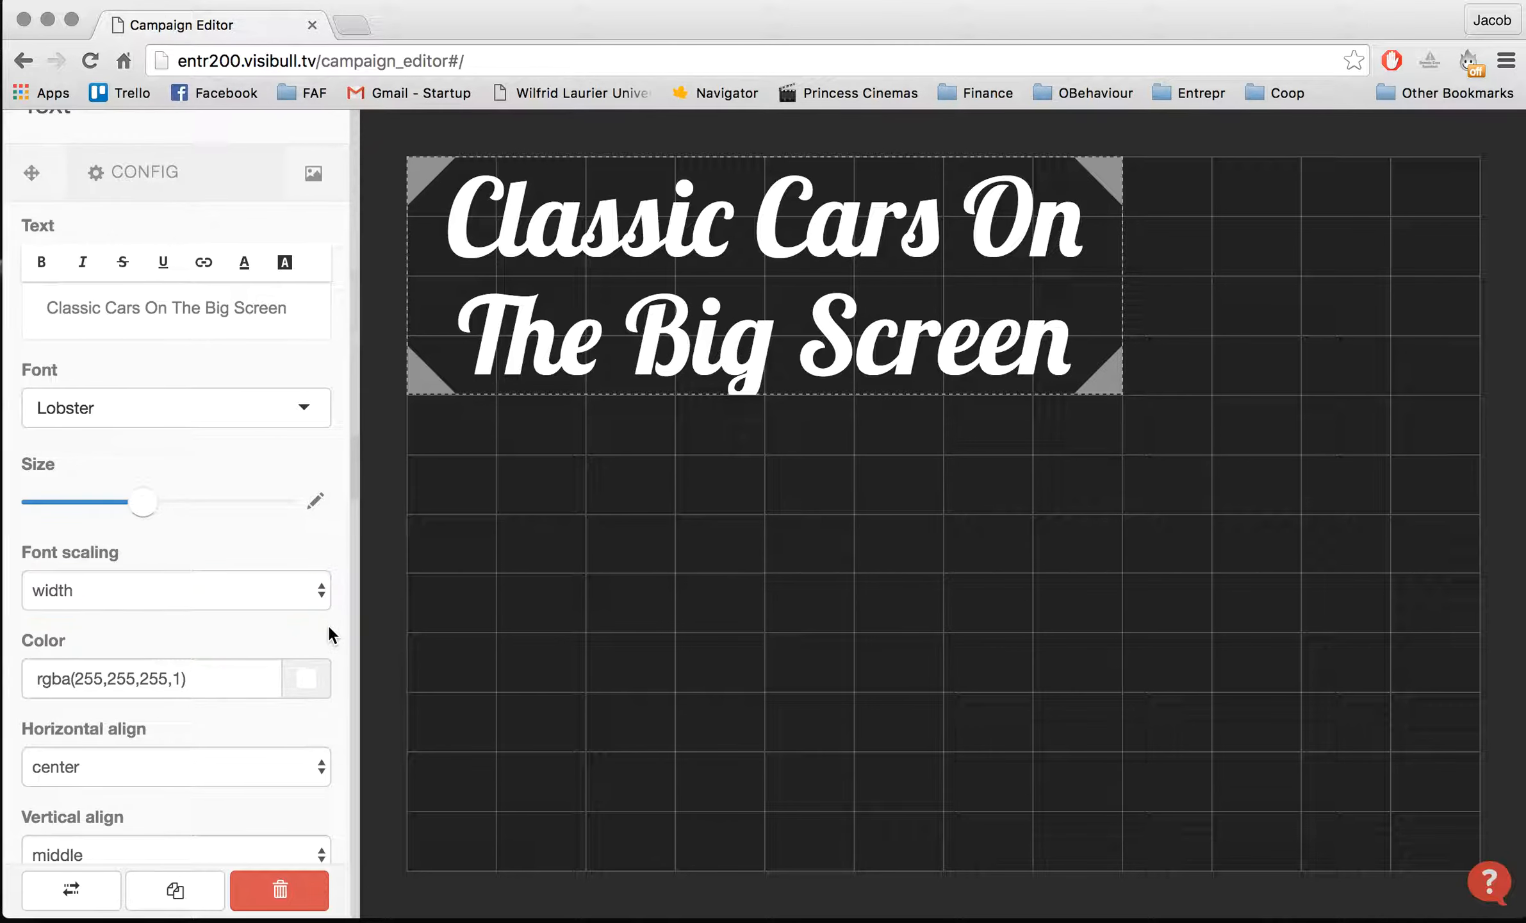
Step: Try red, rgba(217,33,33,1), as the text color and restore it to white, rgba(255,255,255,1)
scroll(328, 624, down, 3)
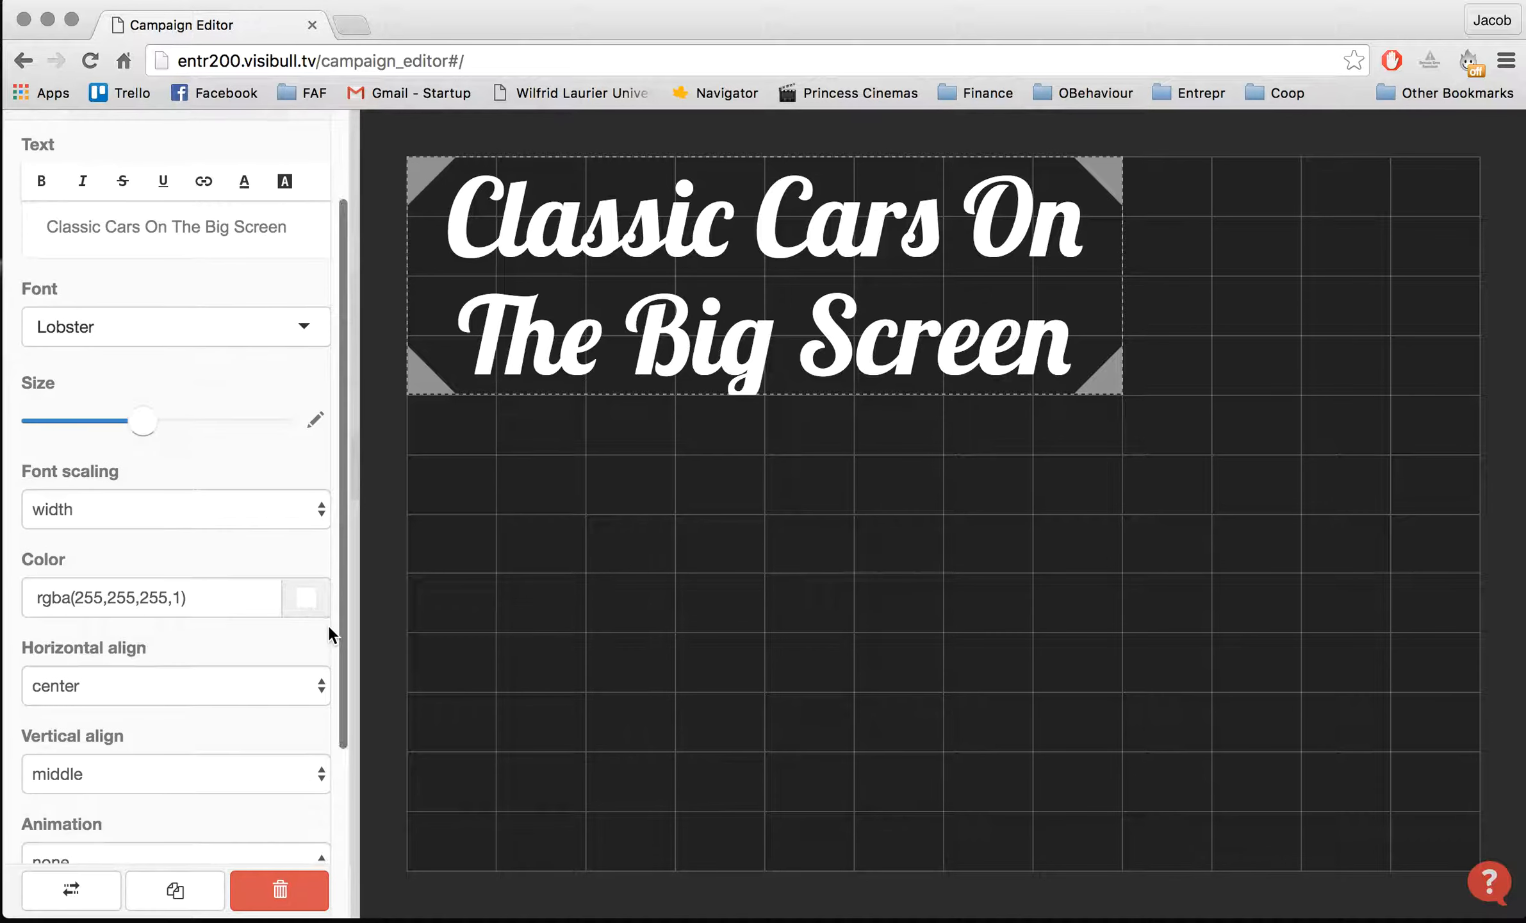
click(307, 602)
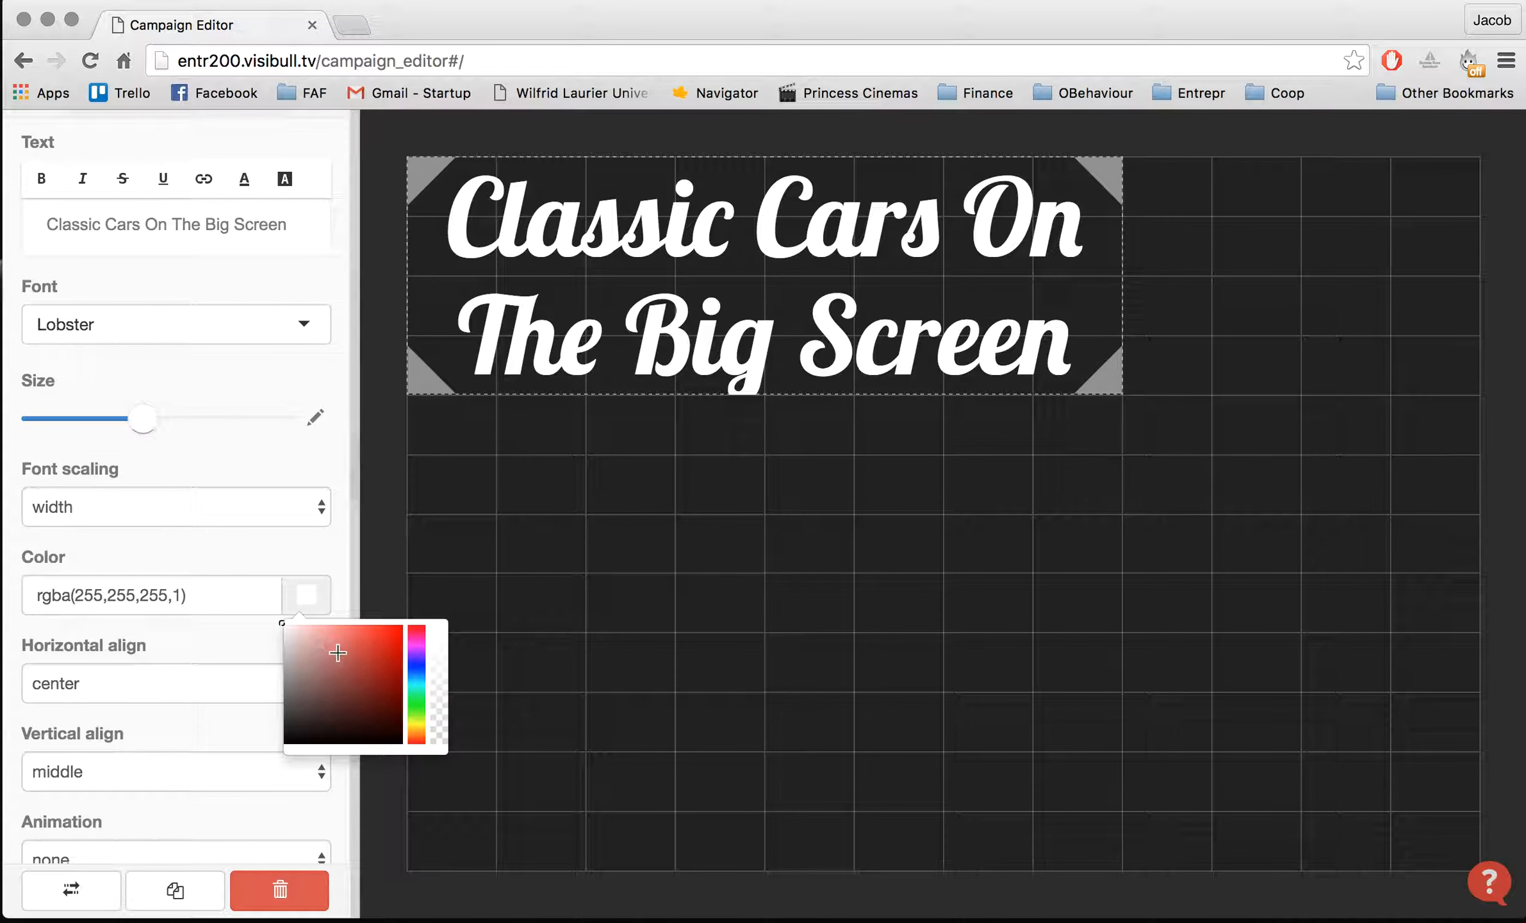
click(384, 644)
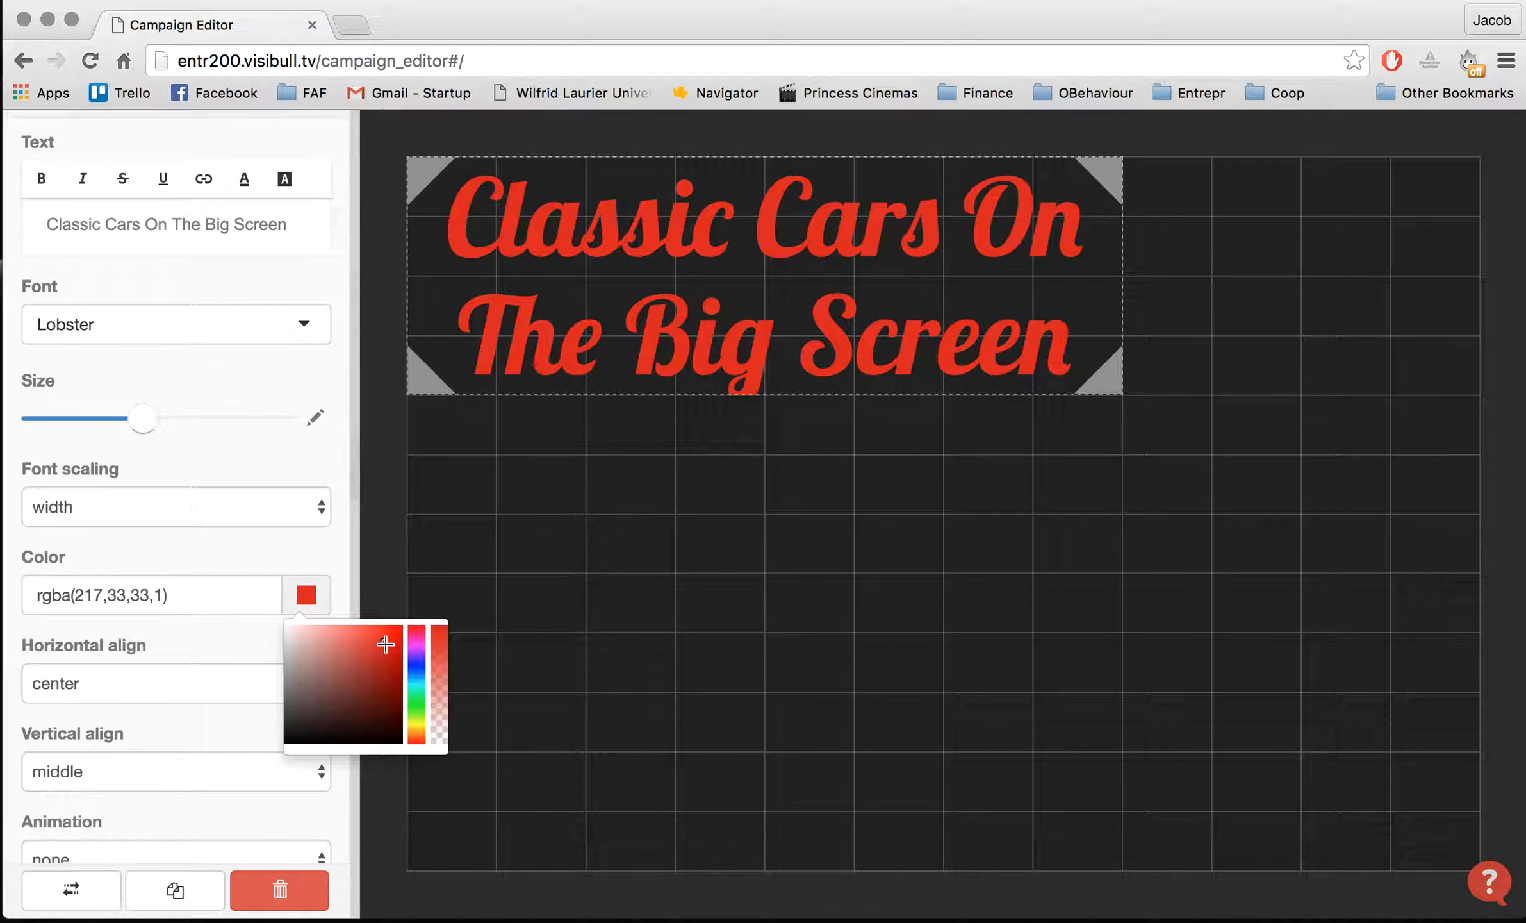
drag(351, 646, 262, 621)
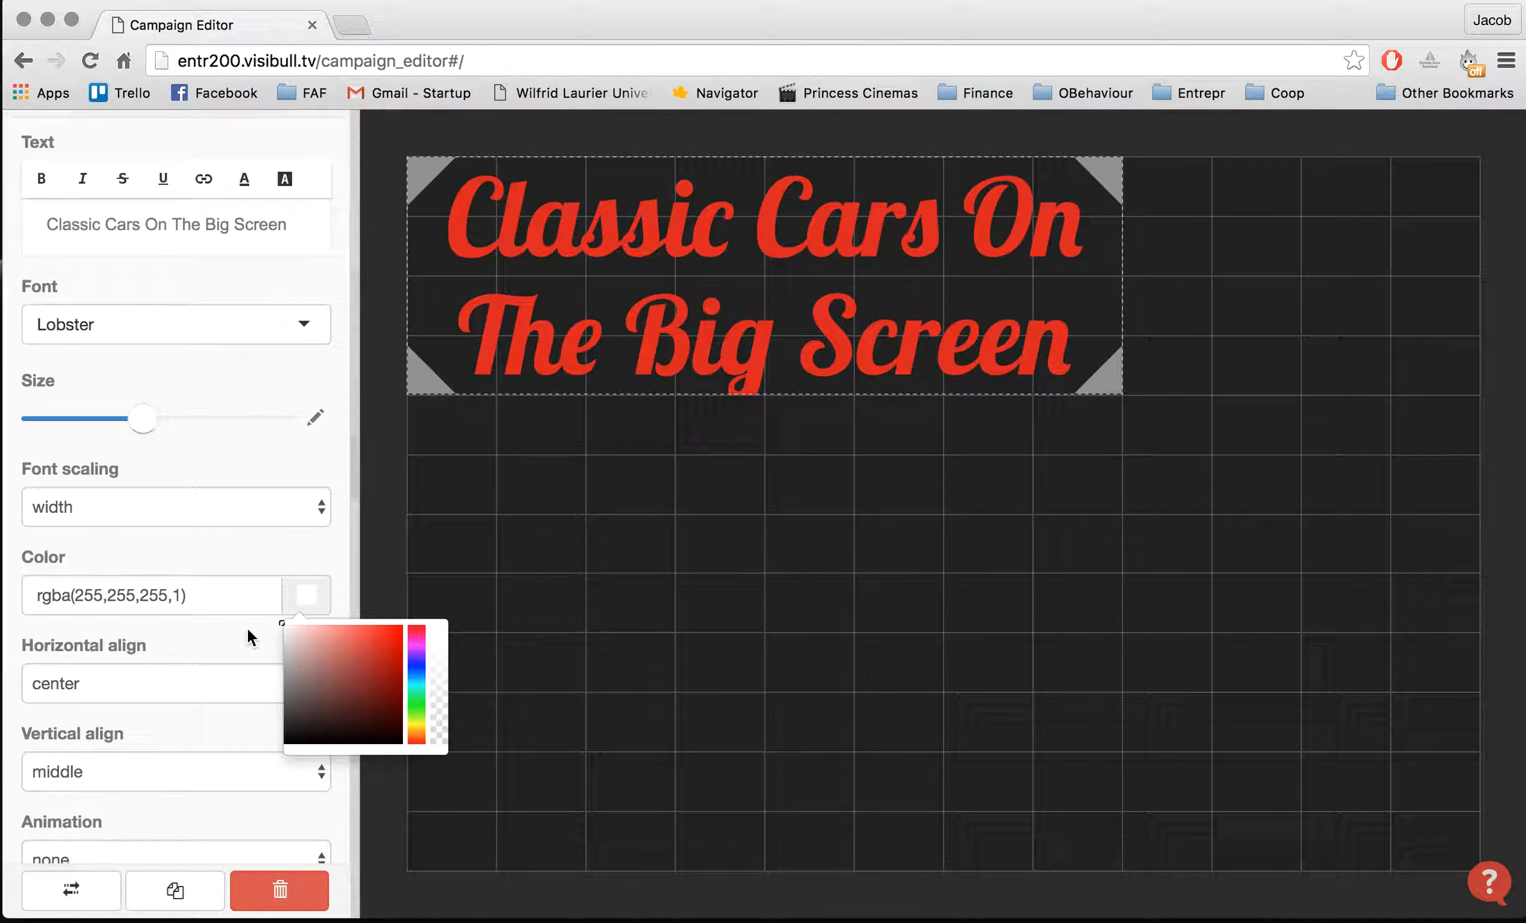
click(246, 628)
Step: Try left and right horizontal alignment on the text and return it to center
scroll(246, 630, down, 1)
scroll(243, 627, down, 2)
click(268, 584)
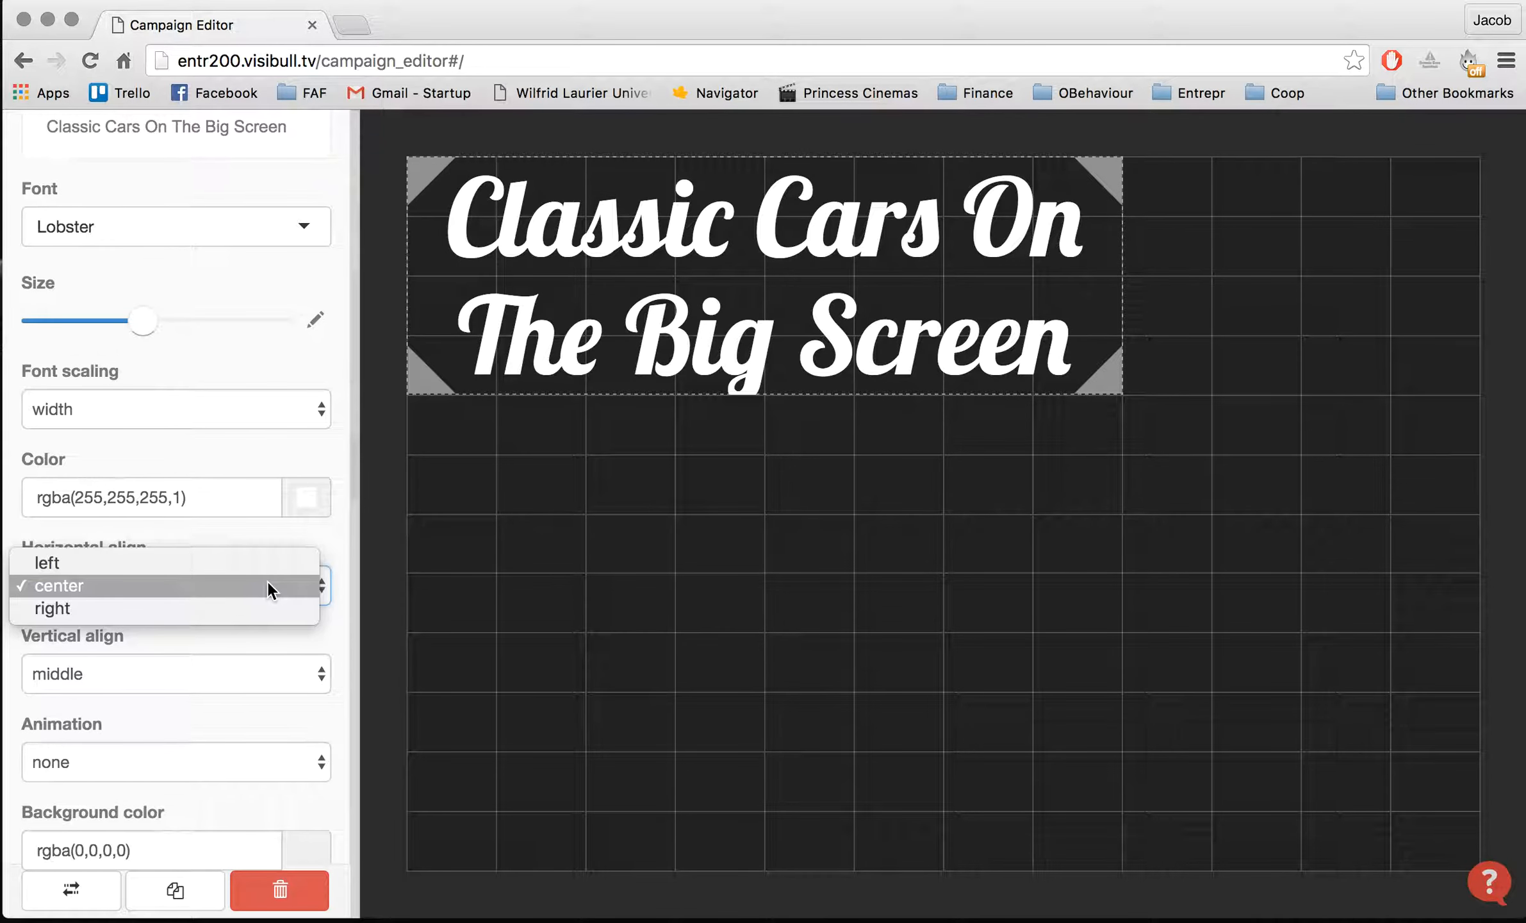
click(254, 556)
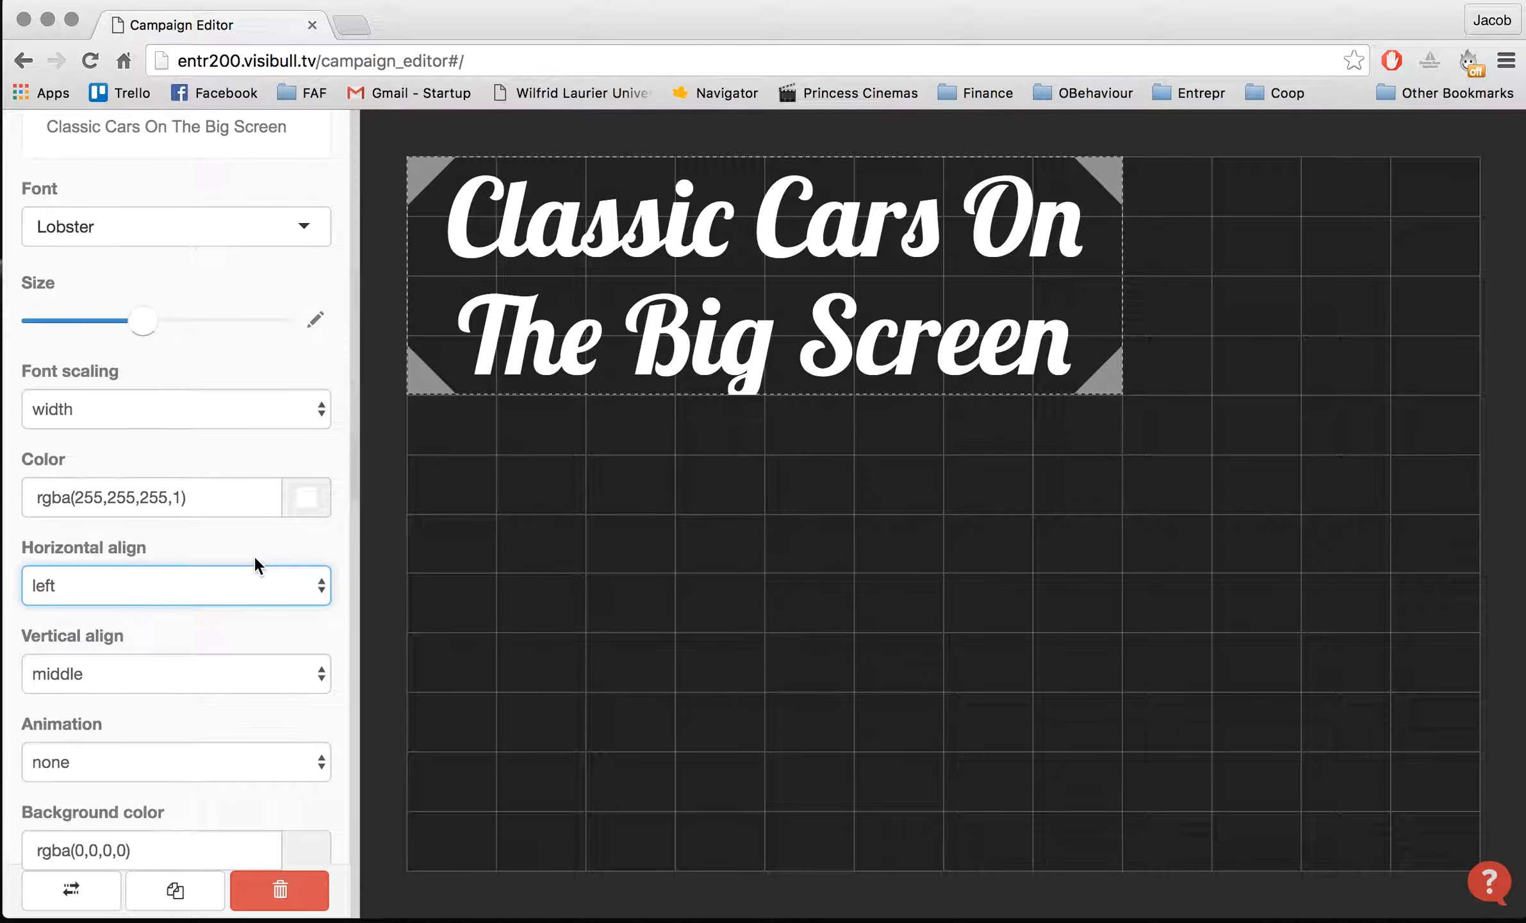
click(218, 584)
click(195, 634)
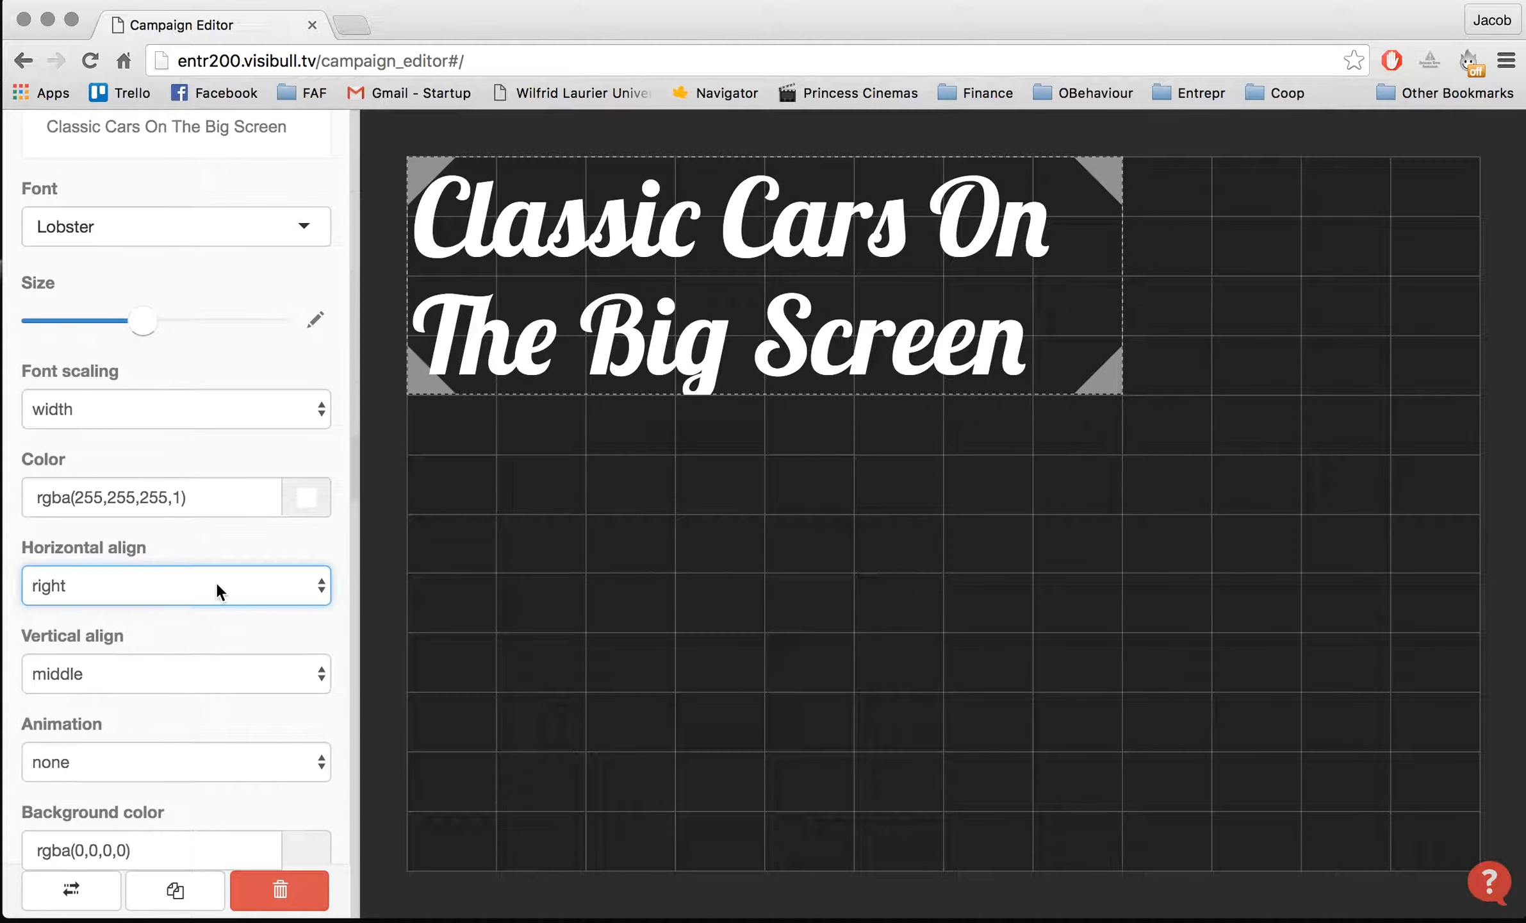
click(212, 582)
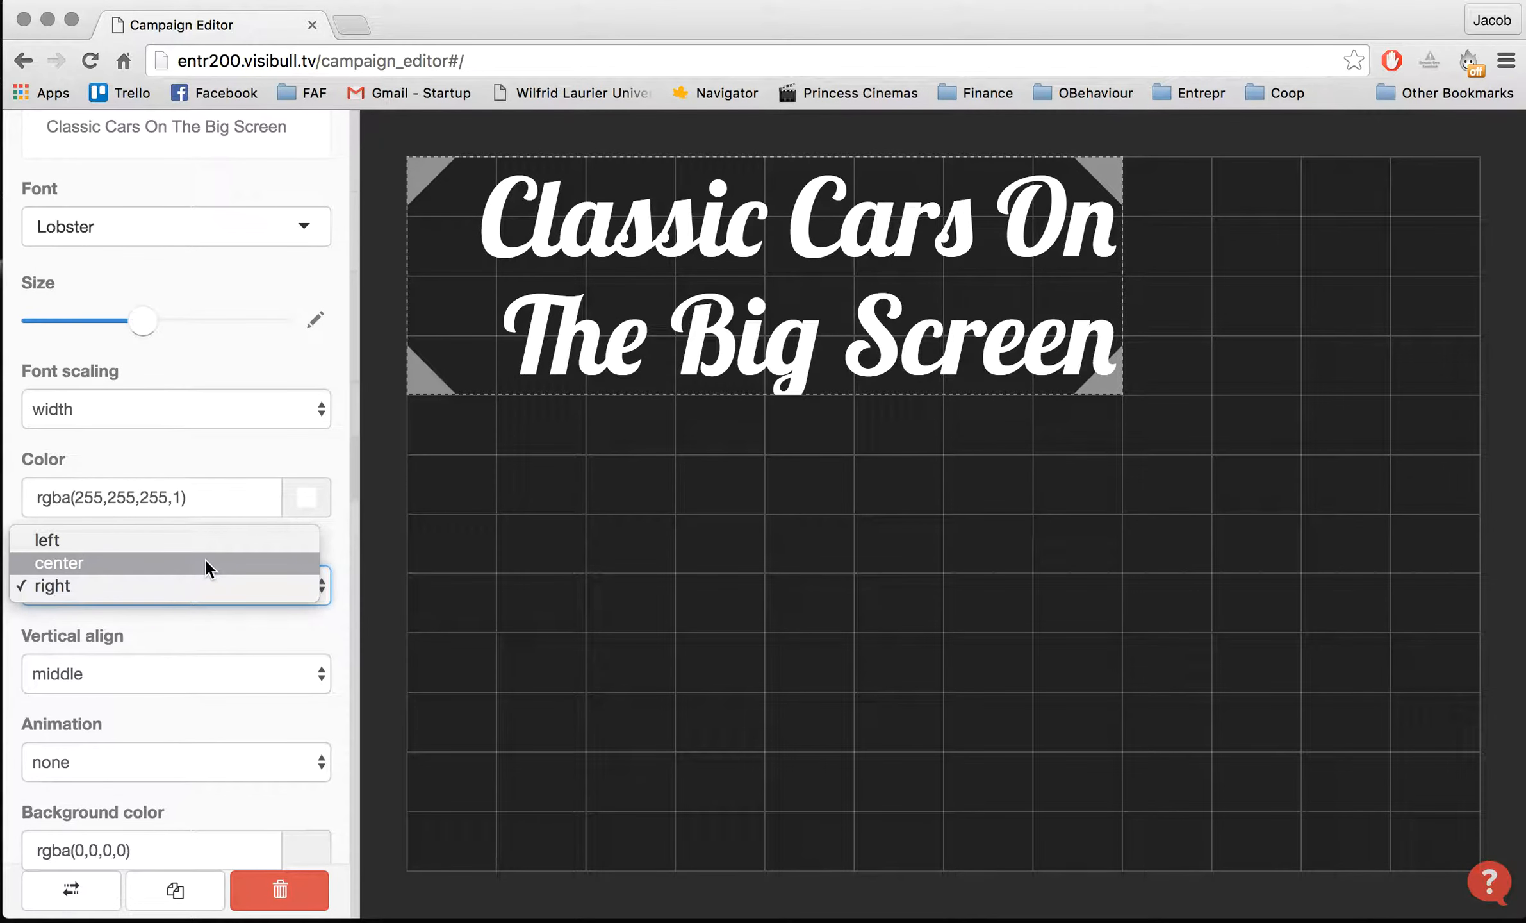
click(209, 614)
Step: Try the flash animation on the text widget
scroll(207, 697, down, 2)
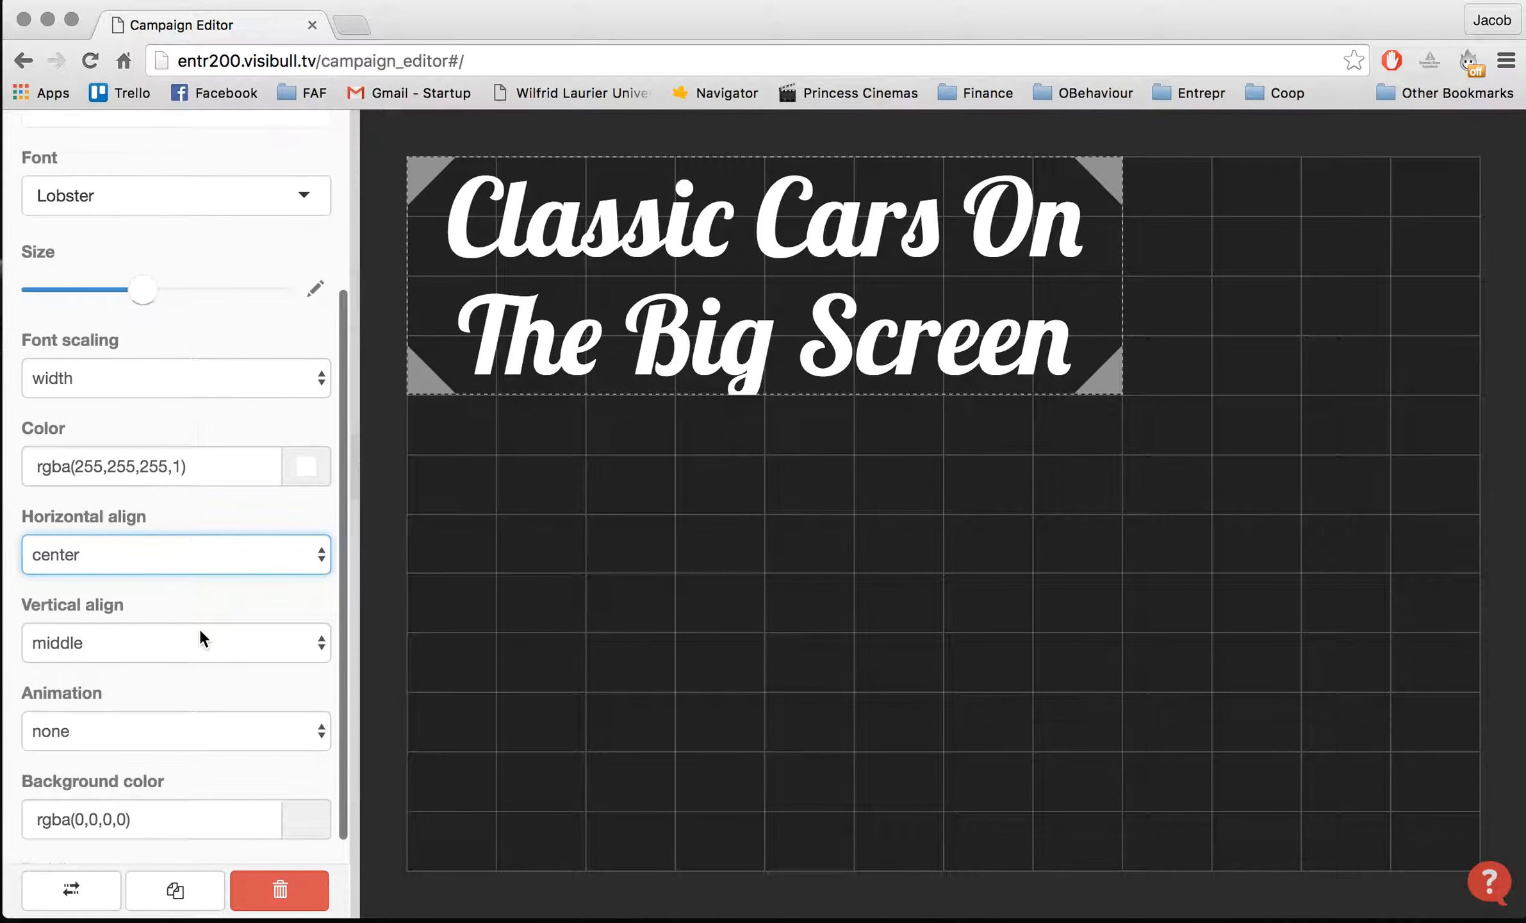
scroll(236, 641, down, 1)
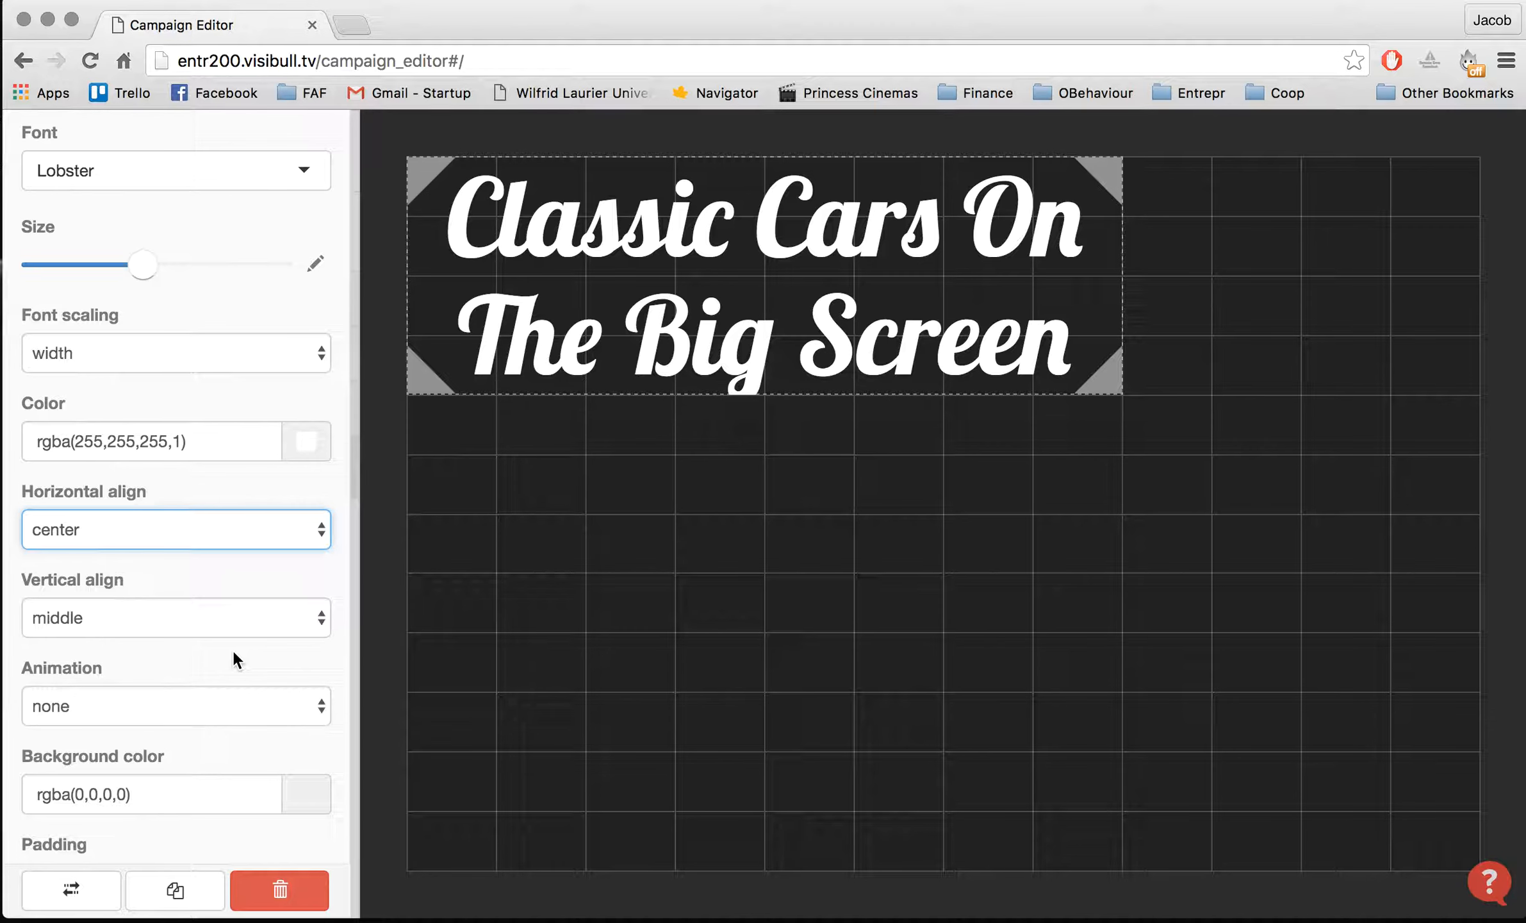
scroll(233, 648, down, 2)
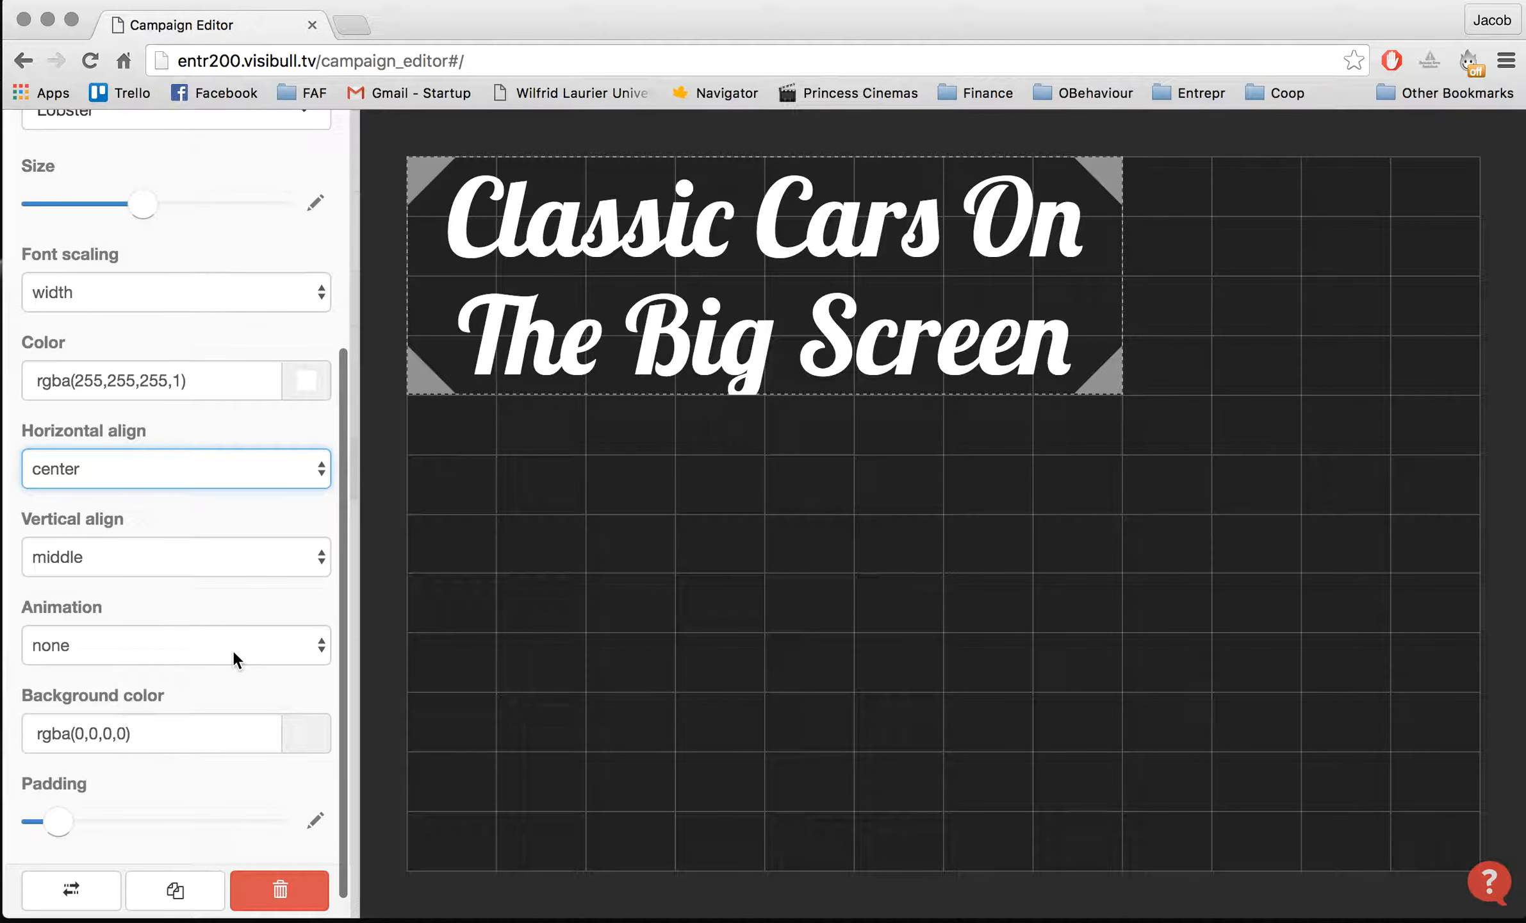
click(232, 648)
click(248, 623)
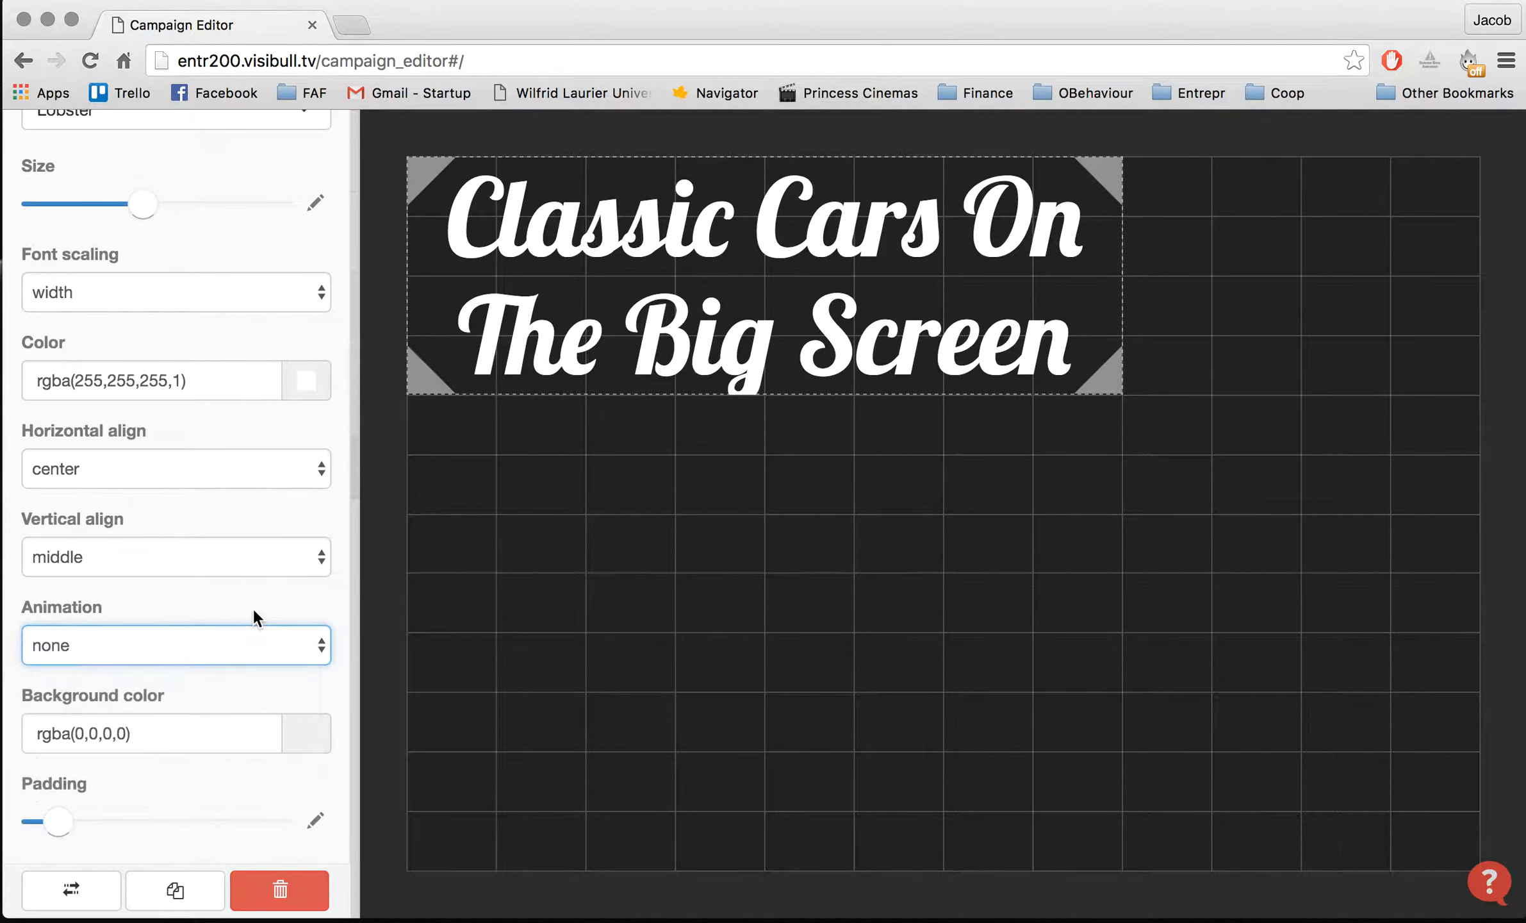
scroll(243, 634, down, 1)
click(226, 613)
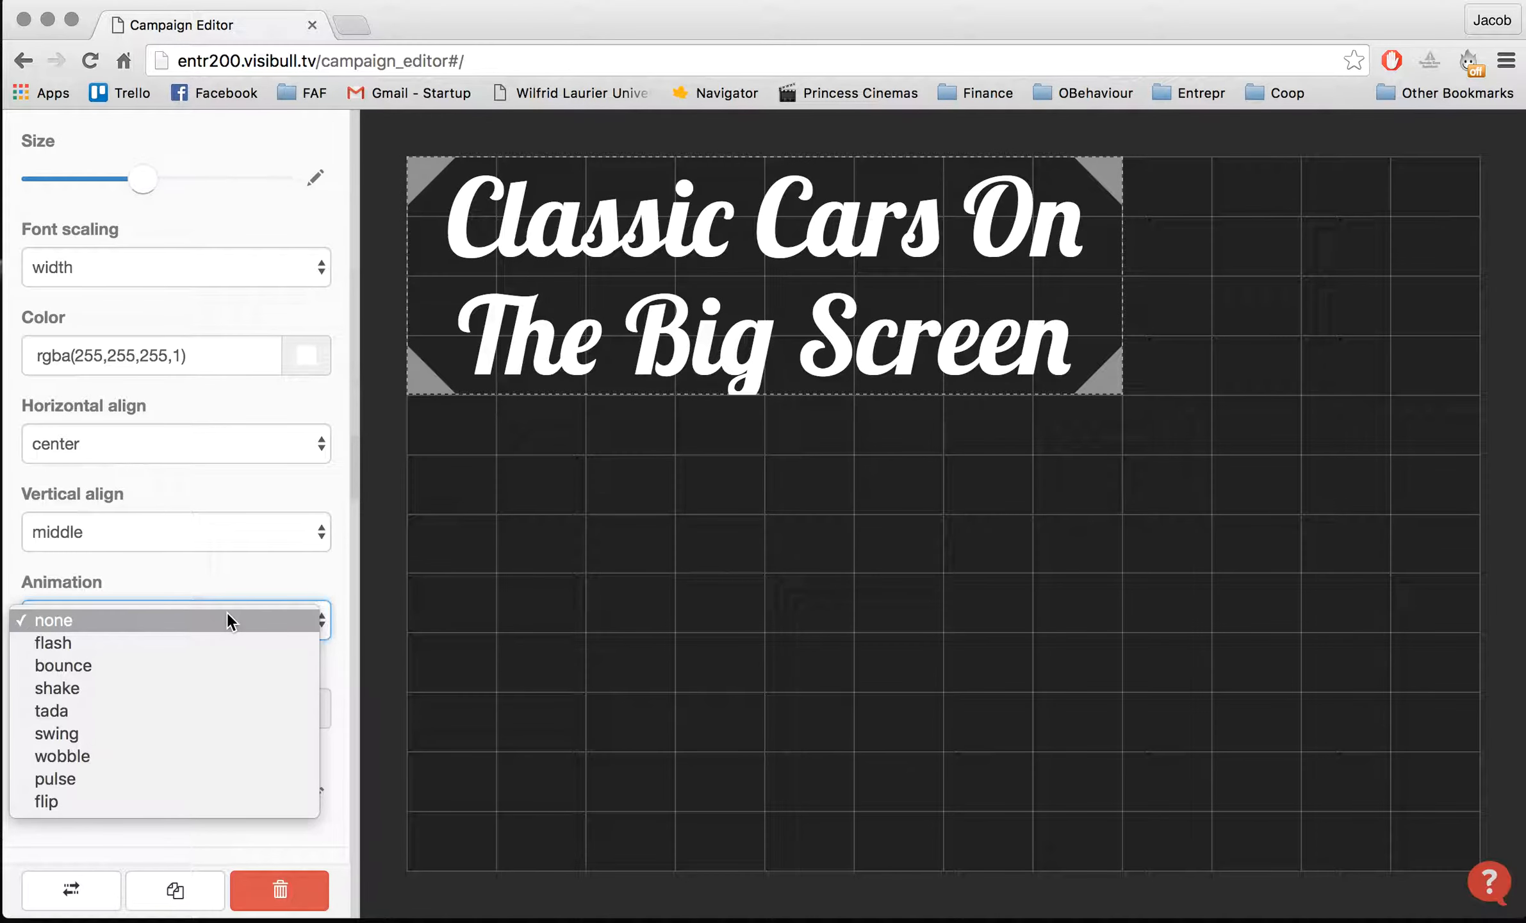
click(221, 635)
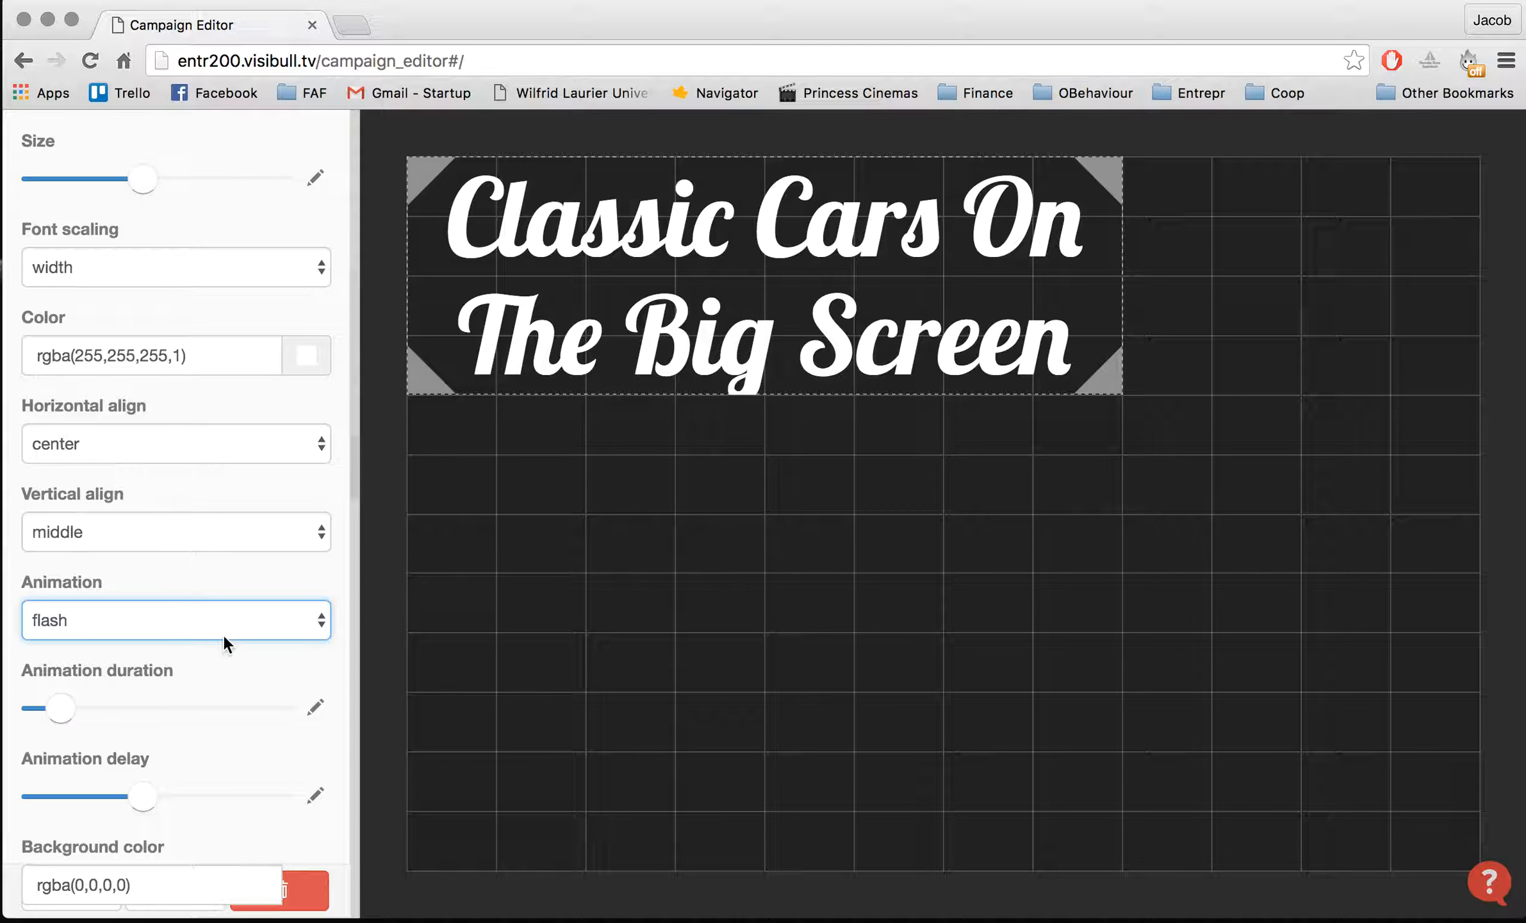
Step: Try the shake animation on the text and set the animation back to none
scroll(226, 663, down, 2)
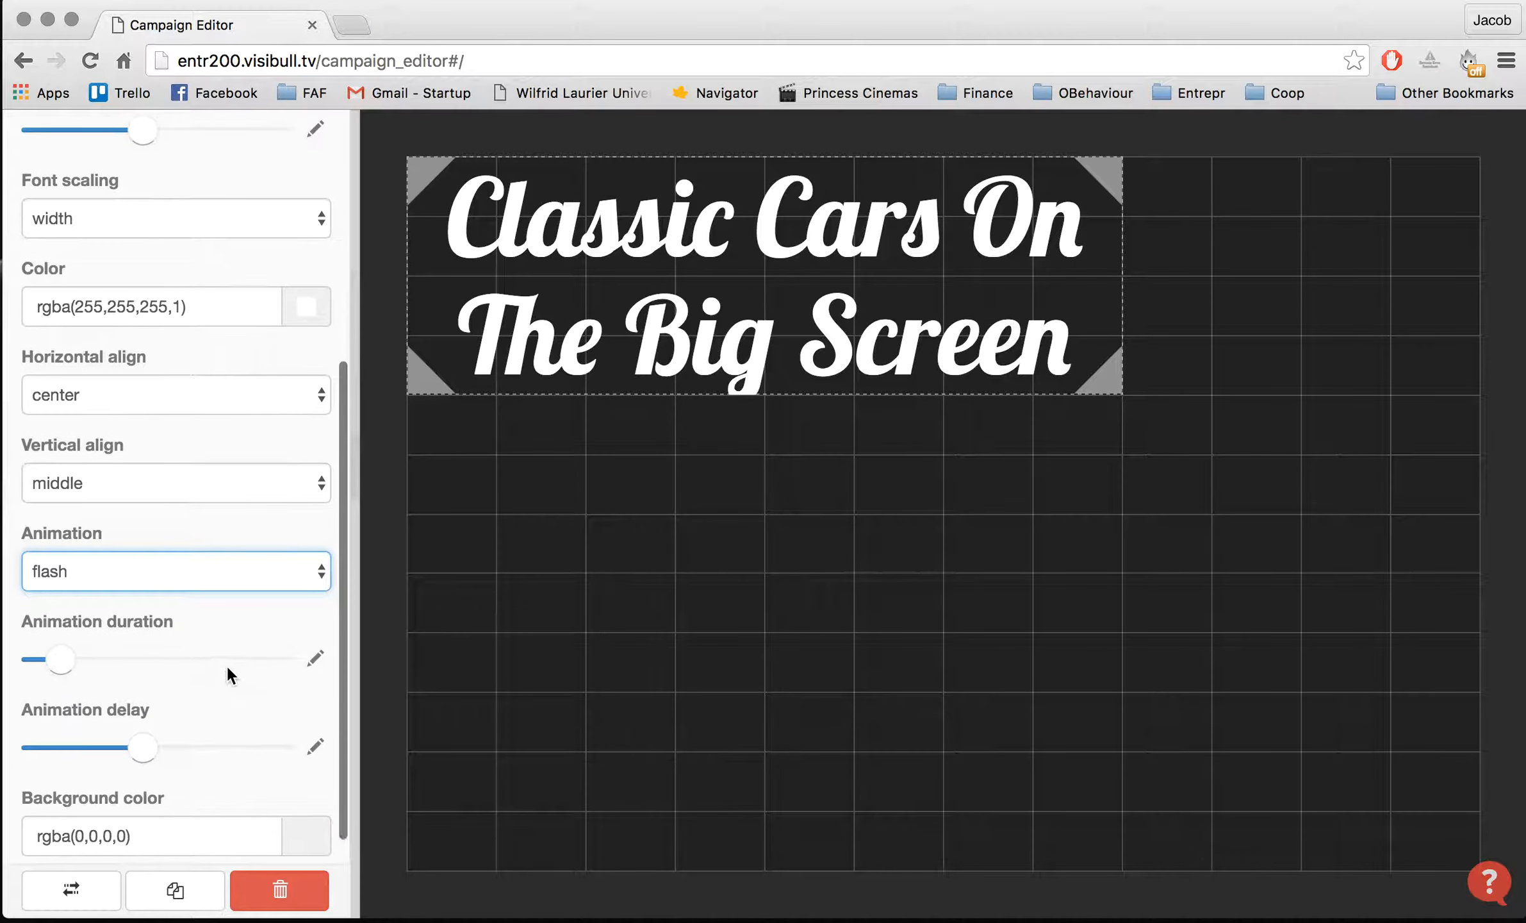
click(123, 564)
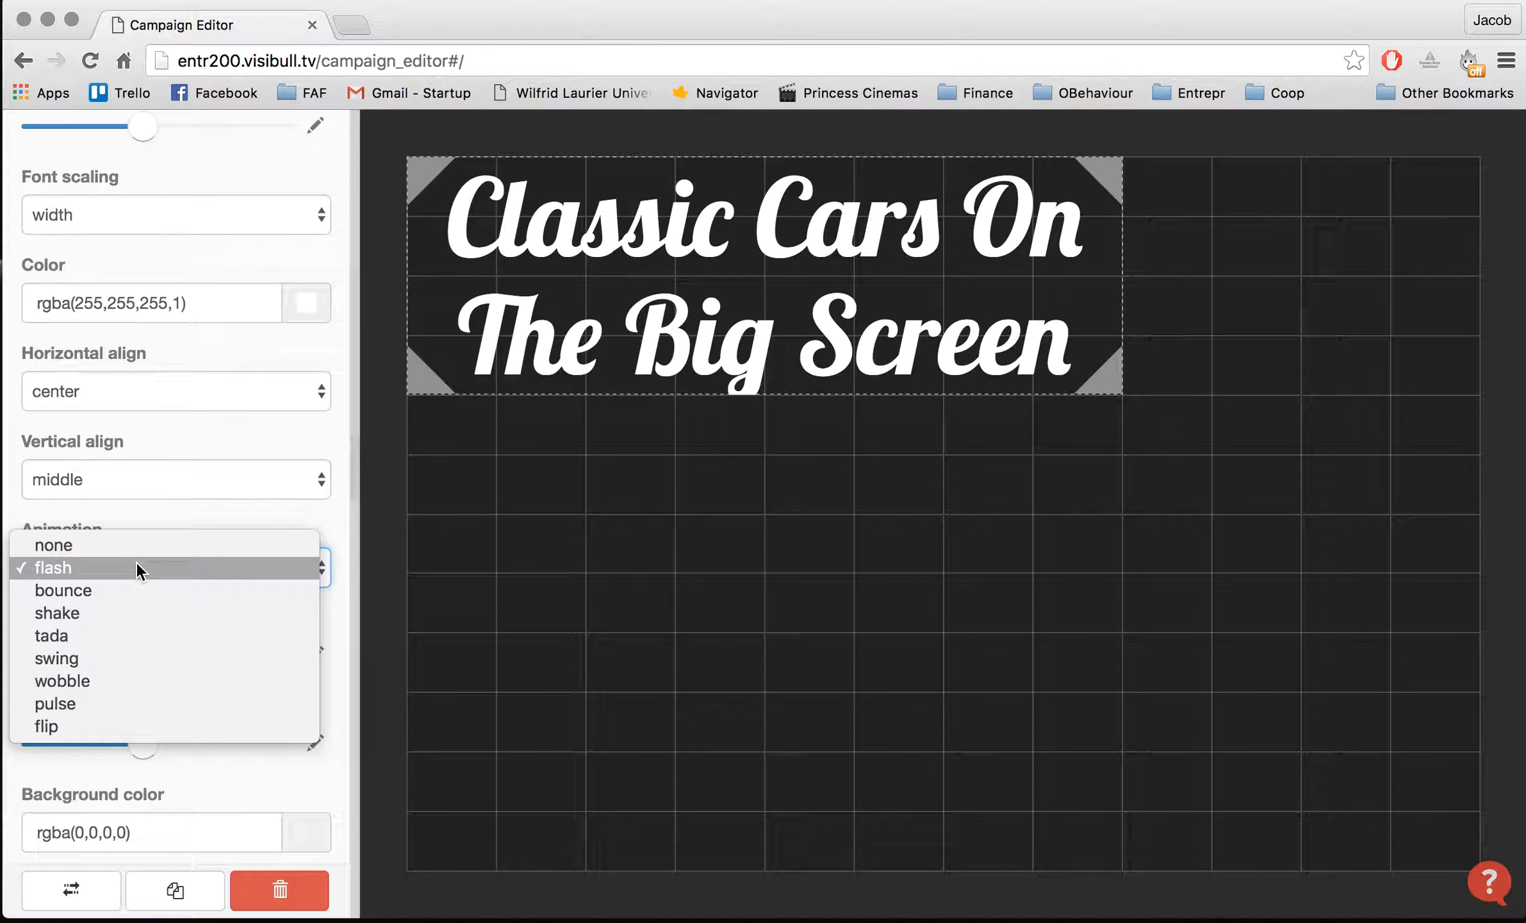
click(140, 608)
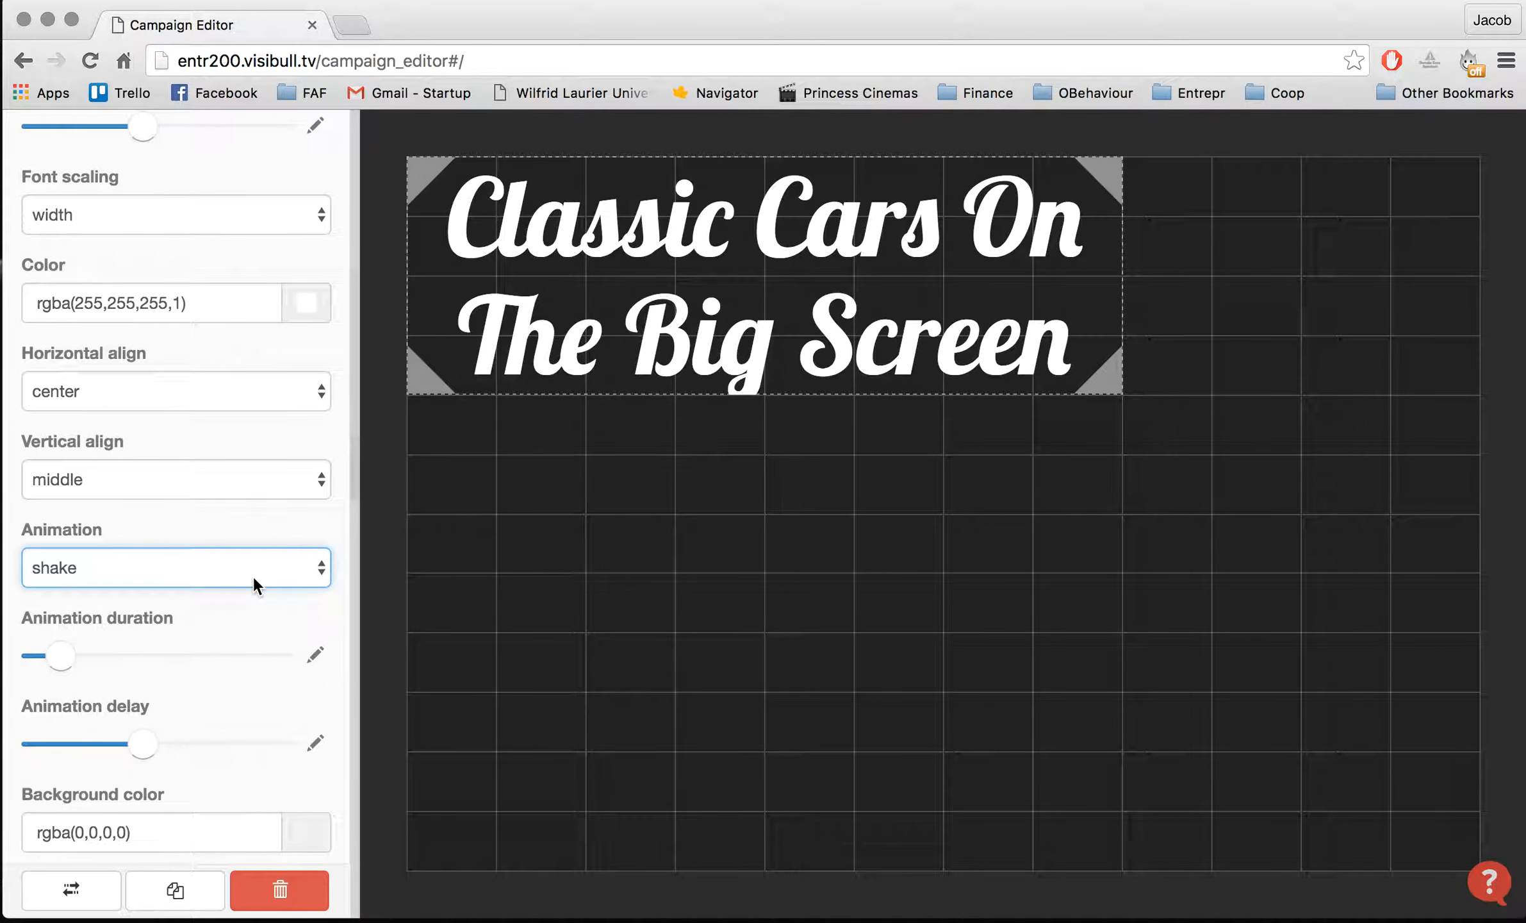
scroll(253, 574, down, 1)
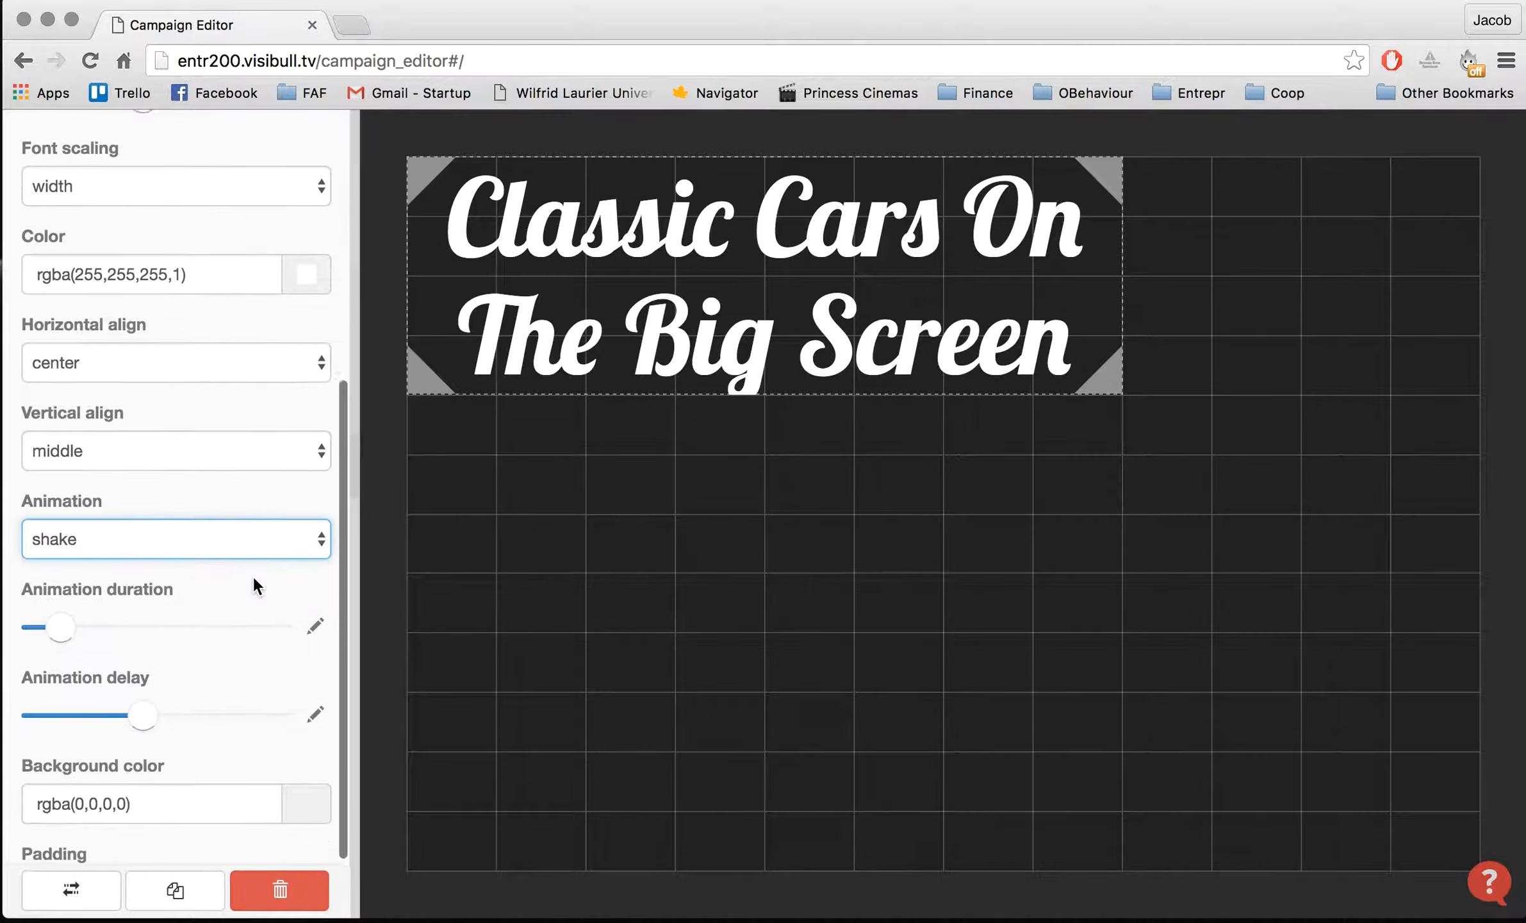
click(263, 537)
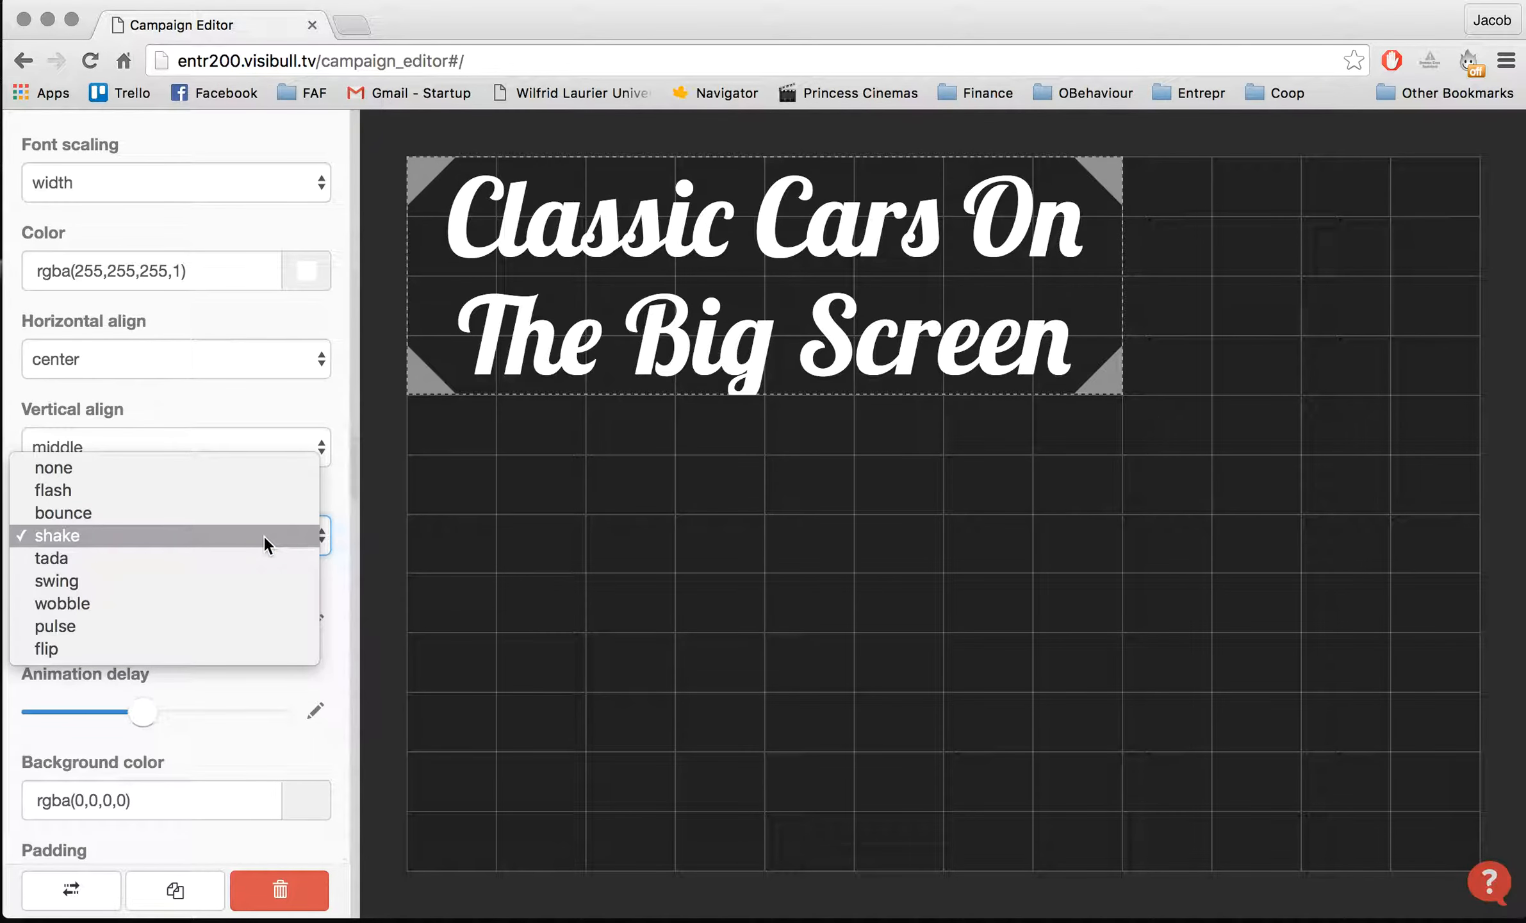
click(245, 481)
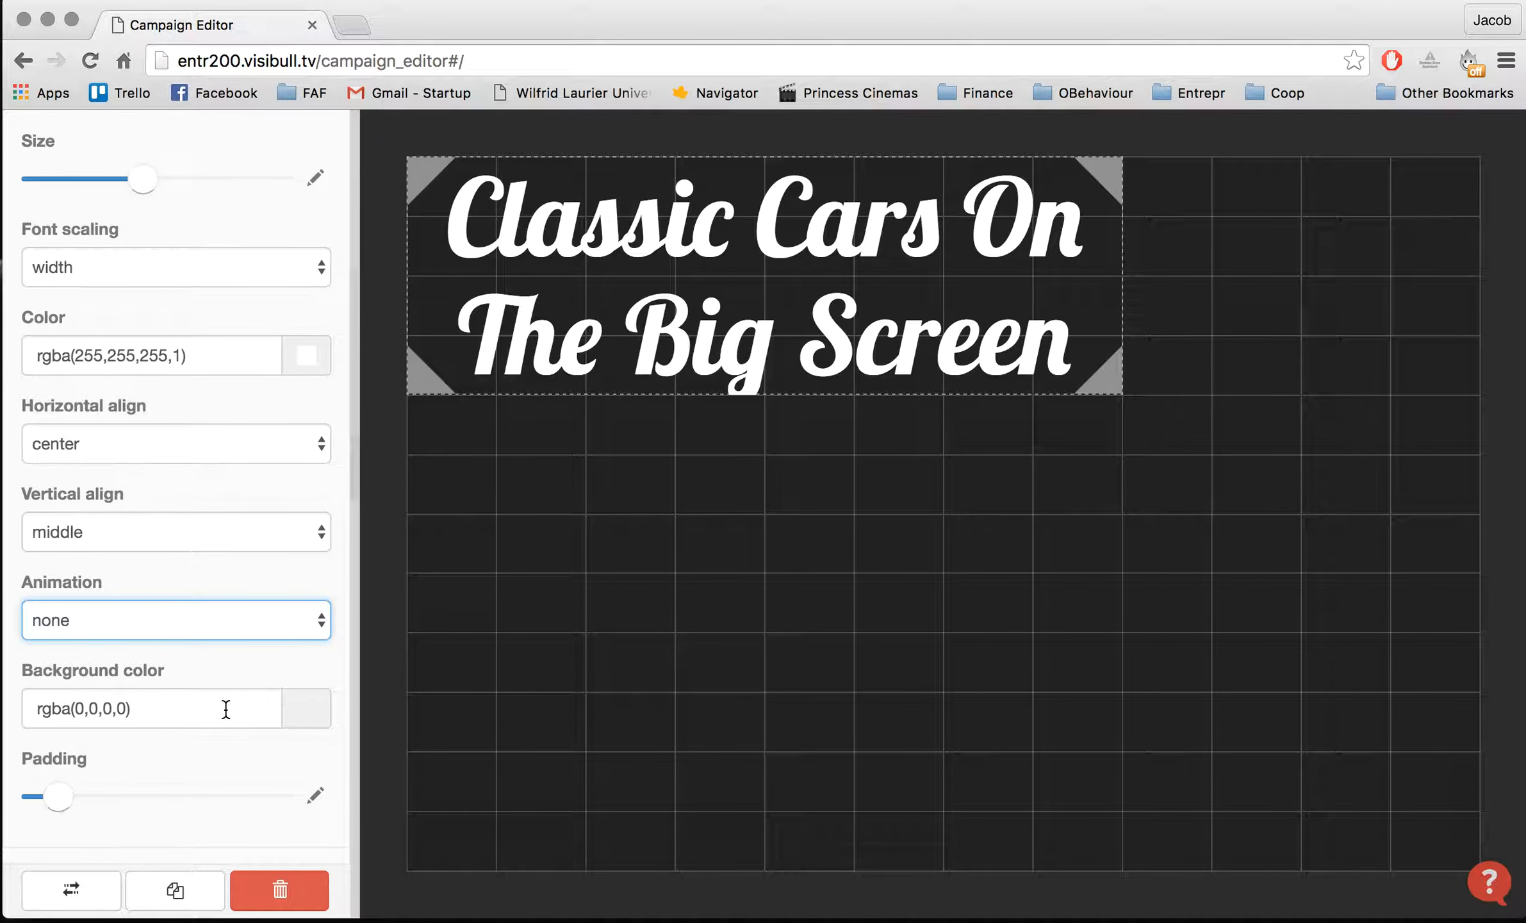
Step: Leave the Text widget's settings and return to the campaign's overview
scroll(223, 705, up, 5)
scroll(223, 705, up, 2)
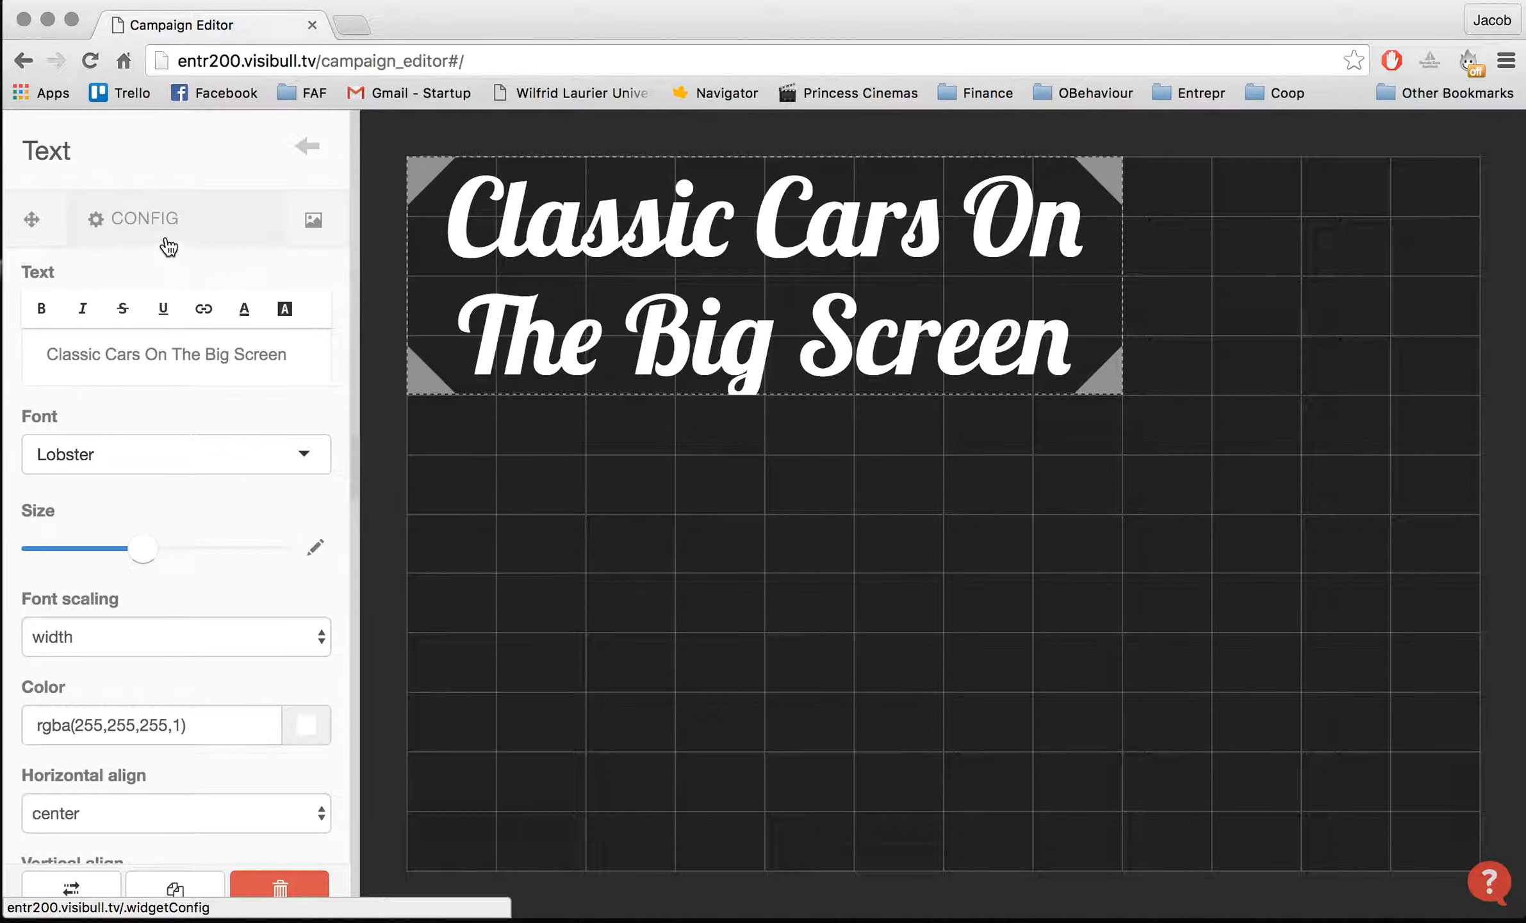
click(310, 147)
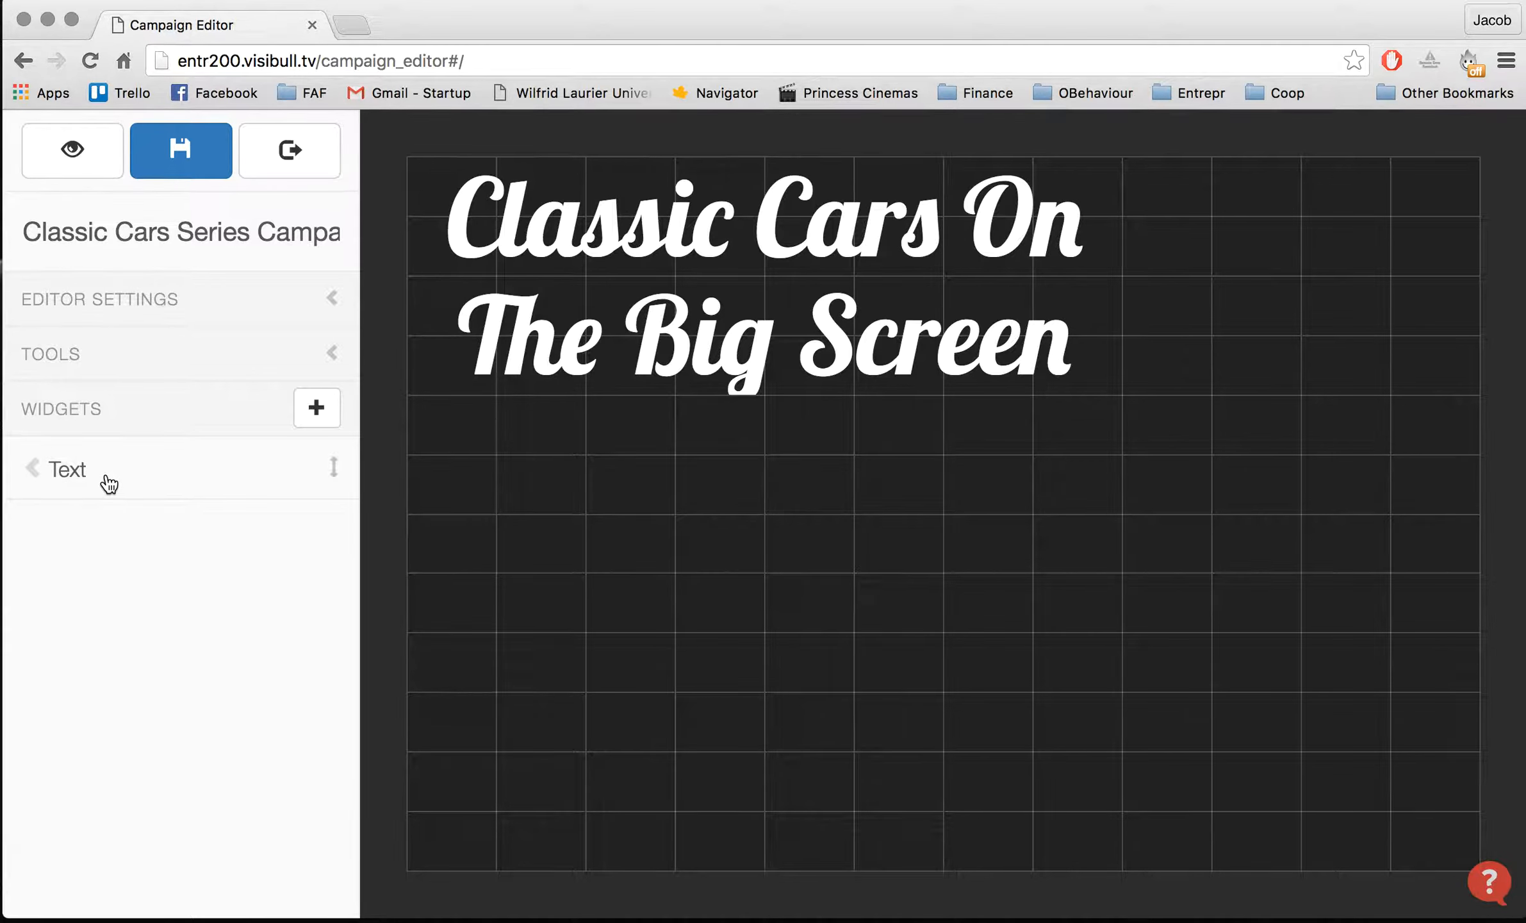
Step: Add a Media Player widget and place it directly below the title, enlarged to about seven grid columns by six rows
click(316, 410)
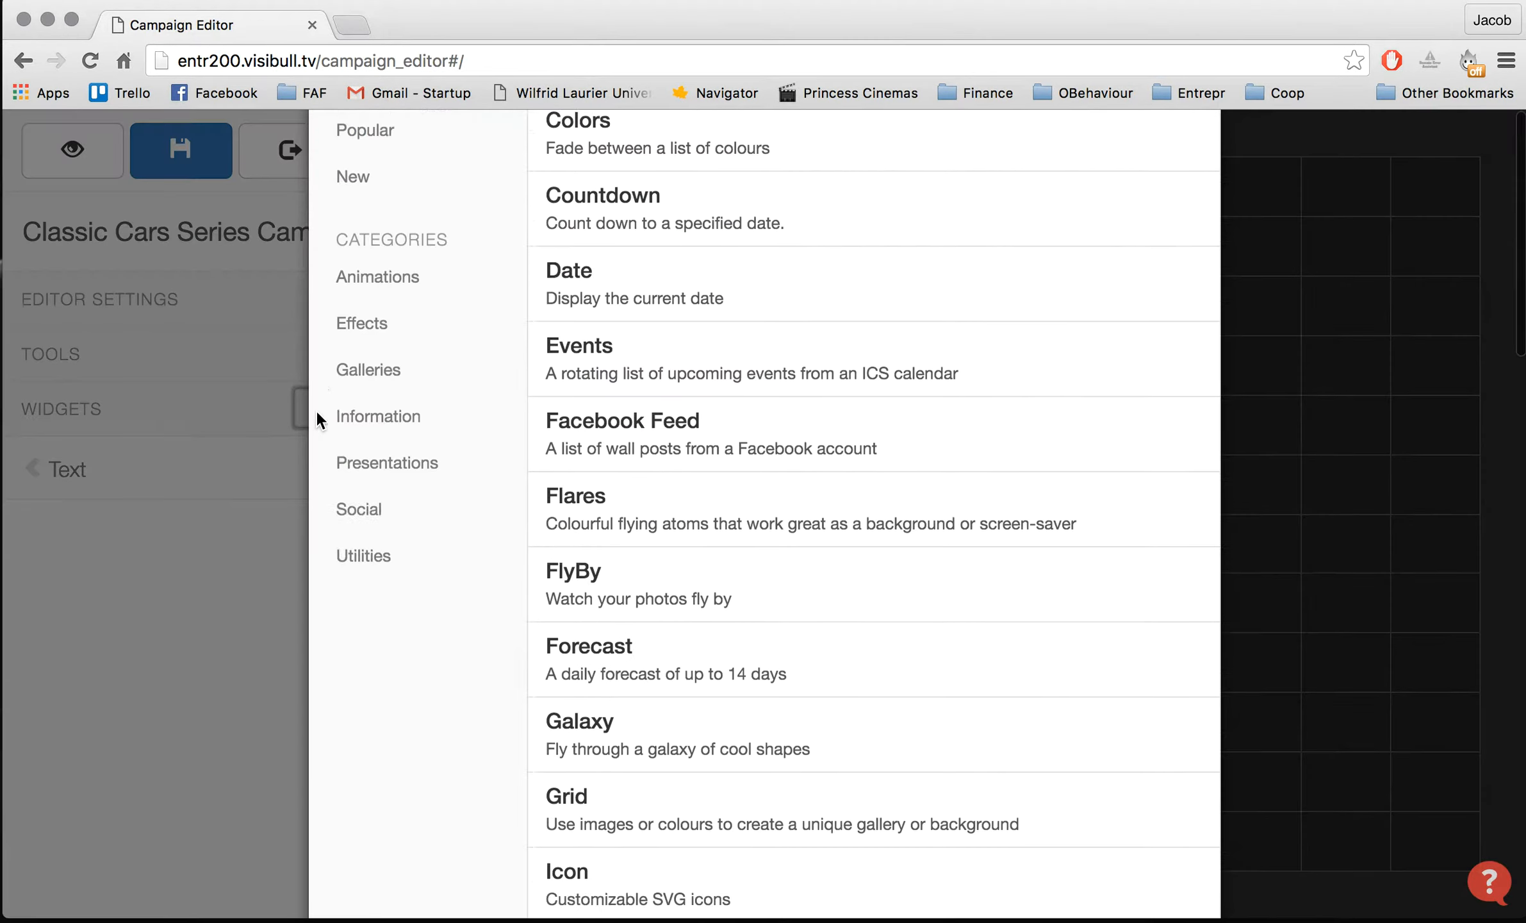
scroll(673, 585, down, 10)
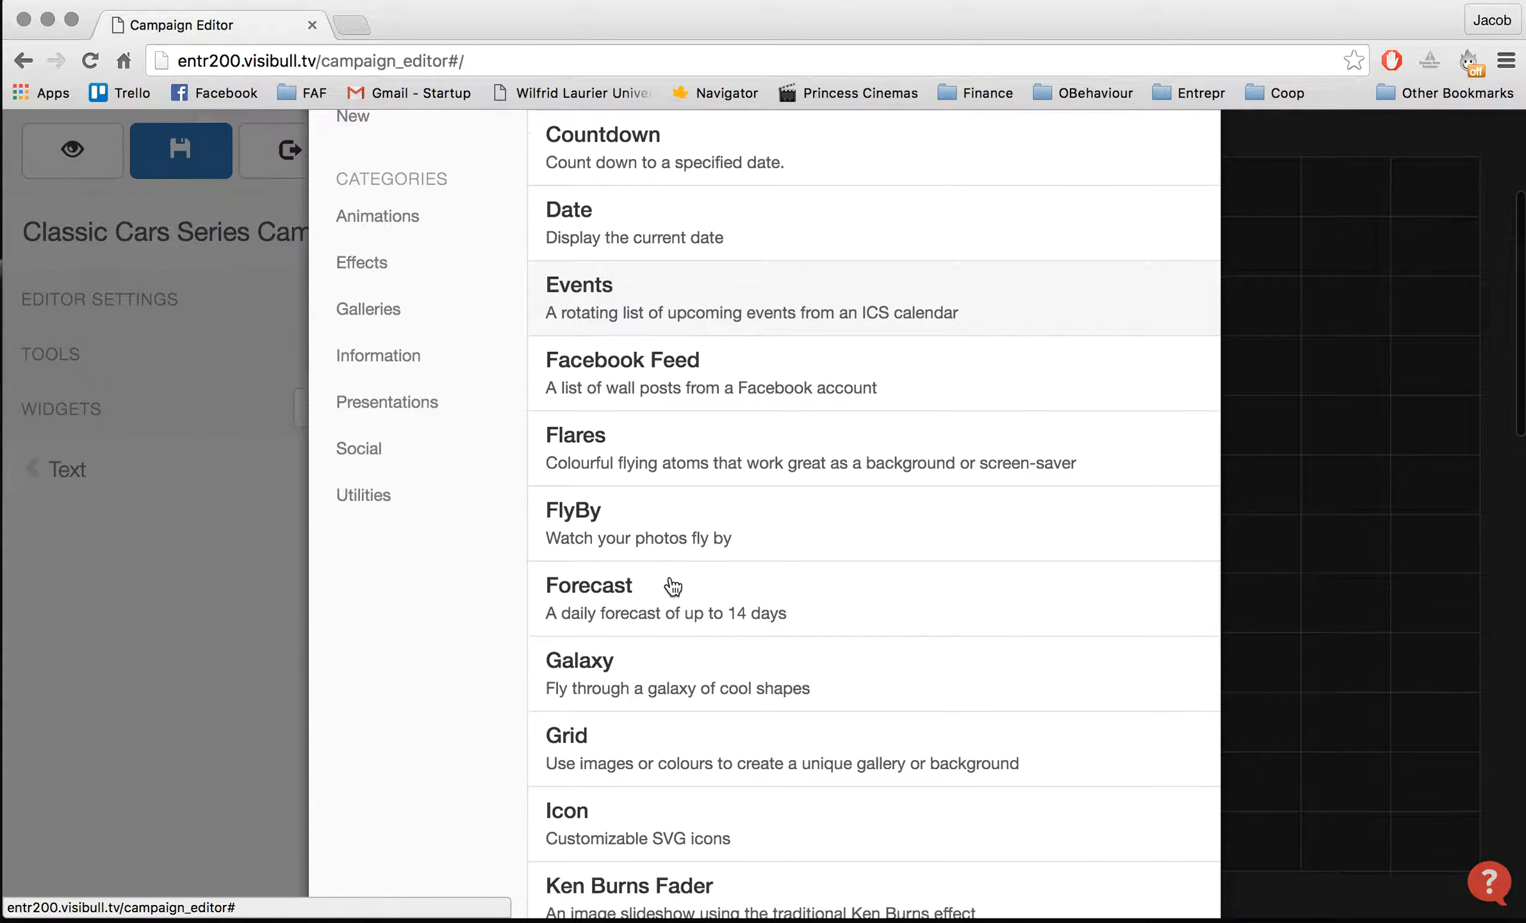
scroll(673, 585, down, 2)
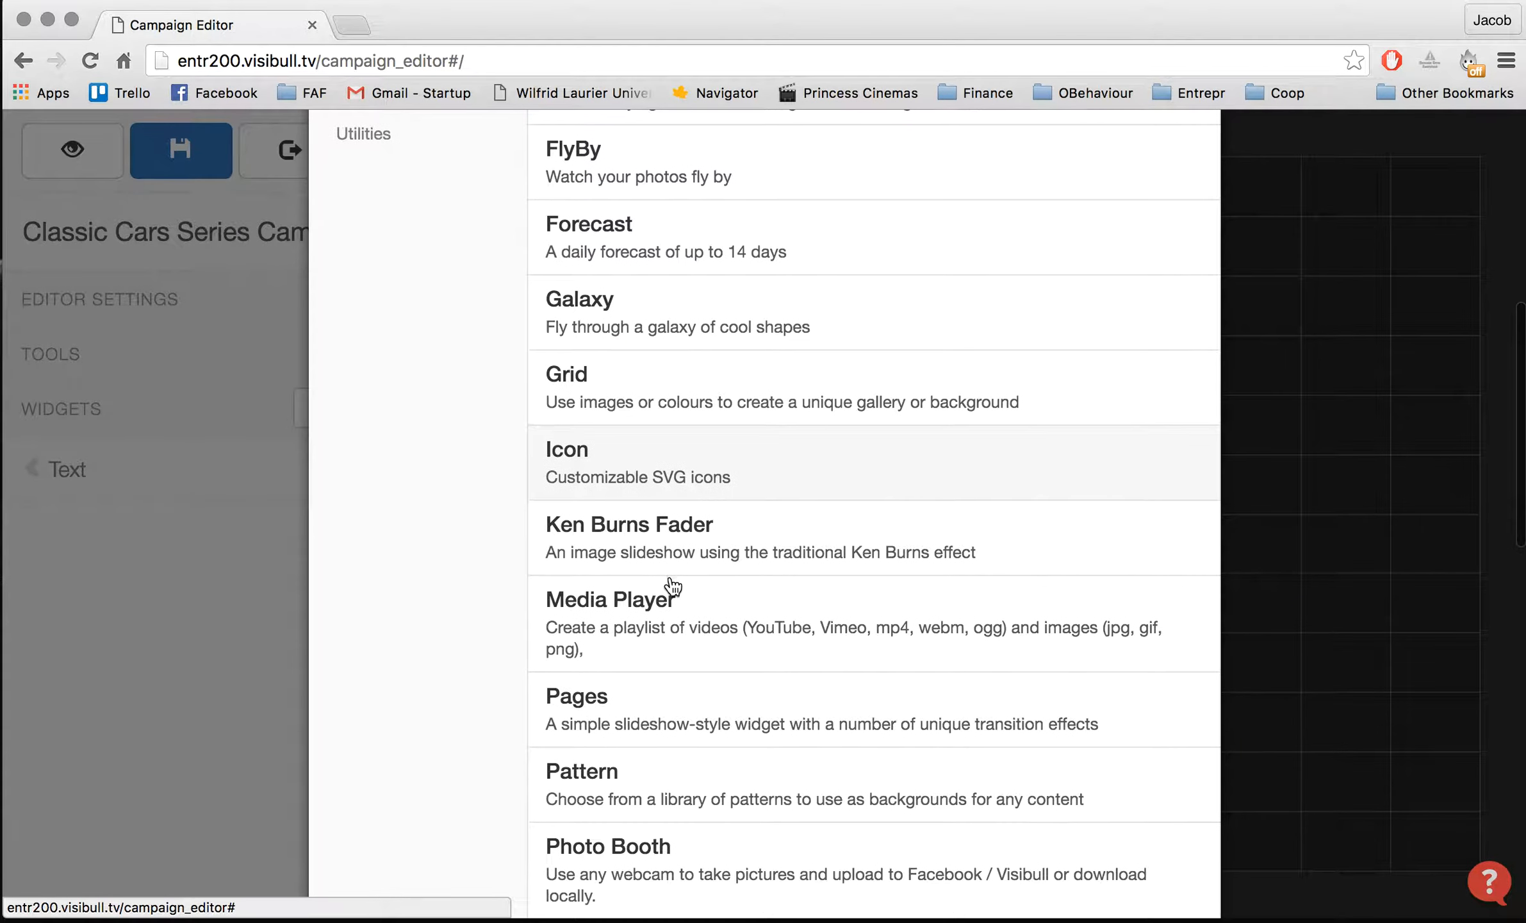
click(660, 652)
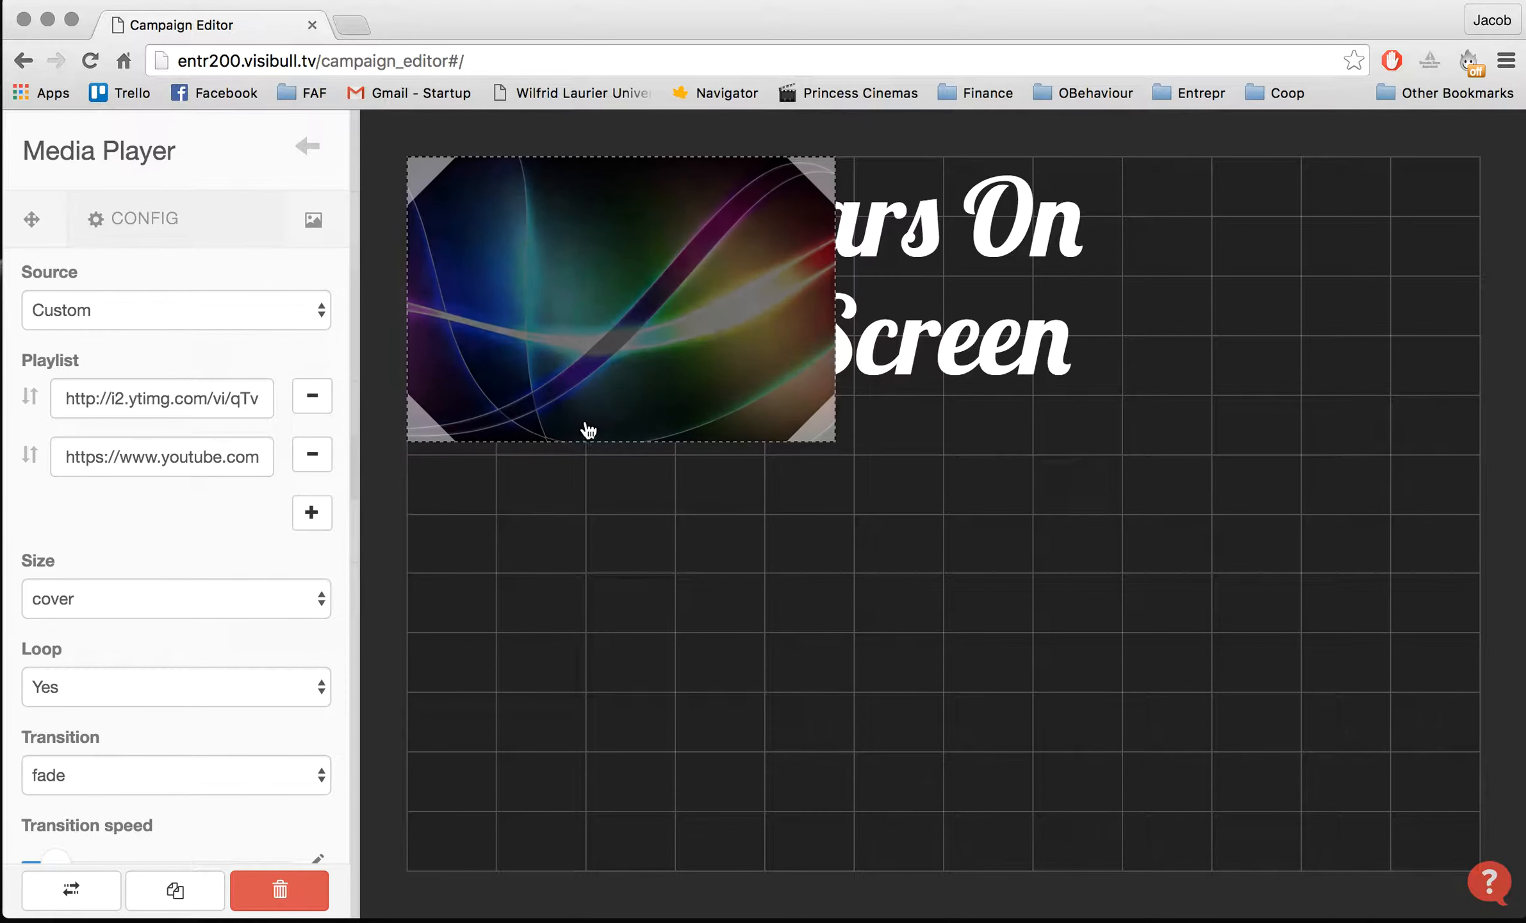
drag(588, 429, 636, 677)
drag(830, 679, 1020, 742)
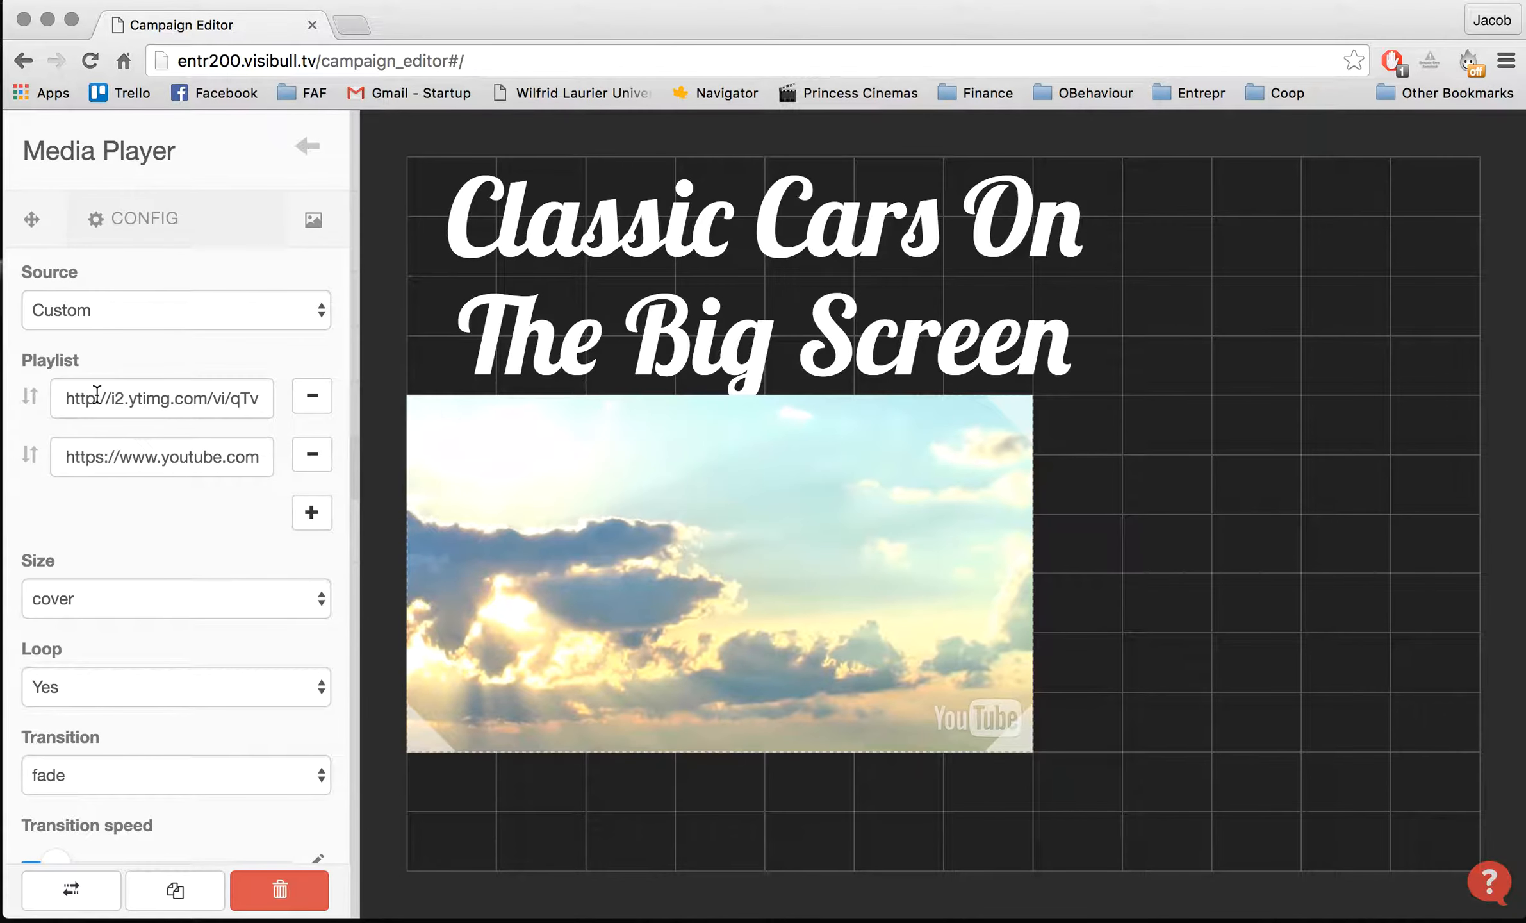
click(230, 399)
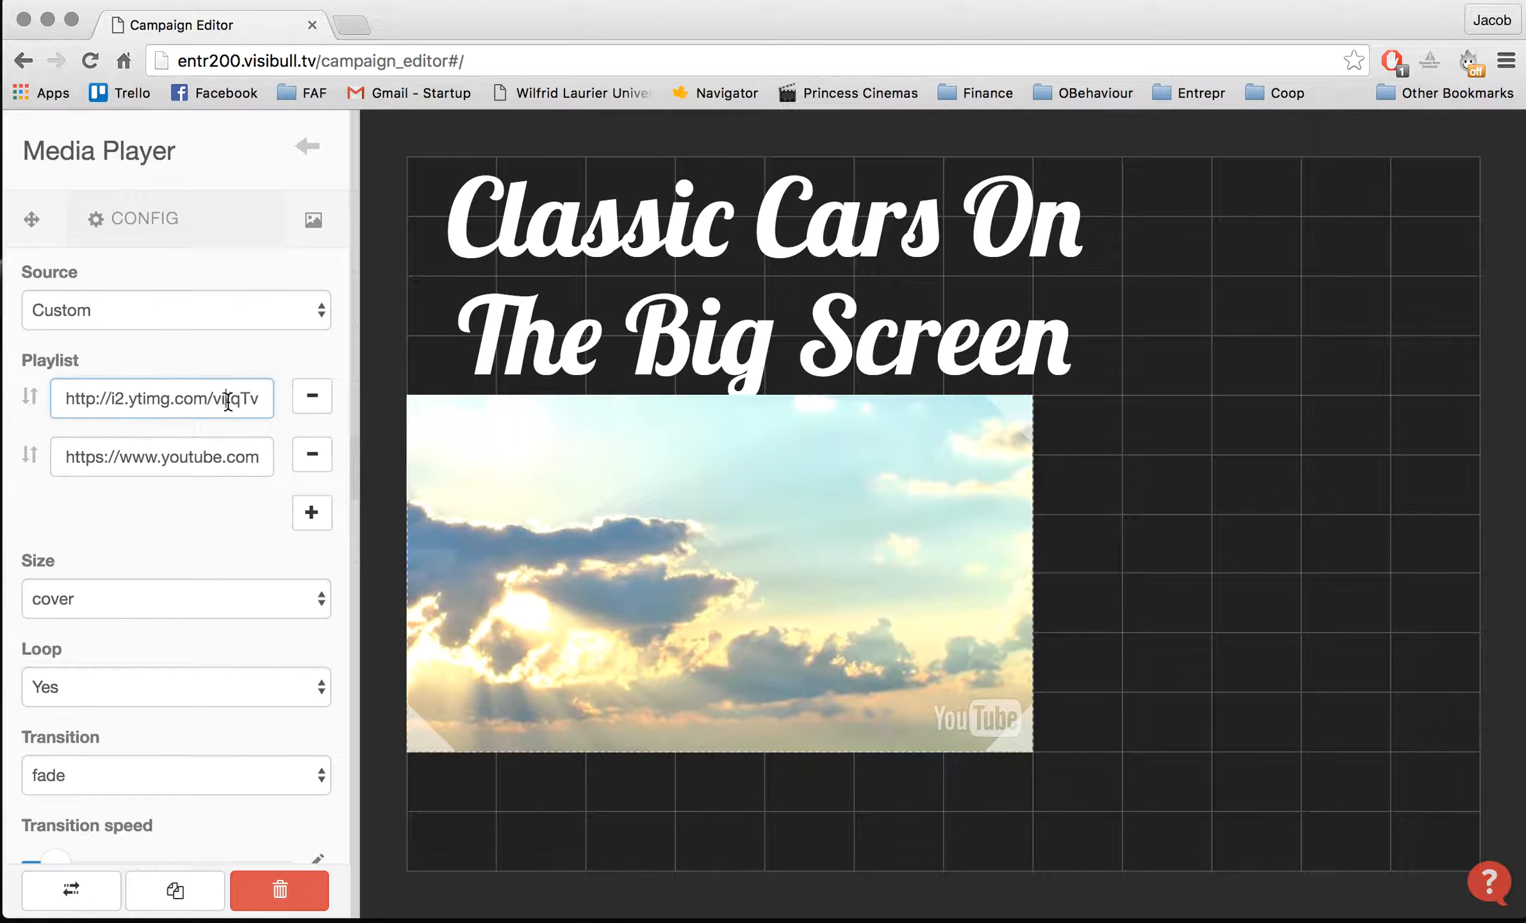
click(310, 401)
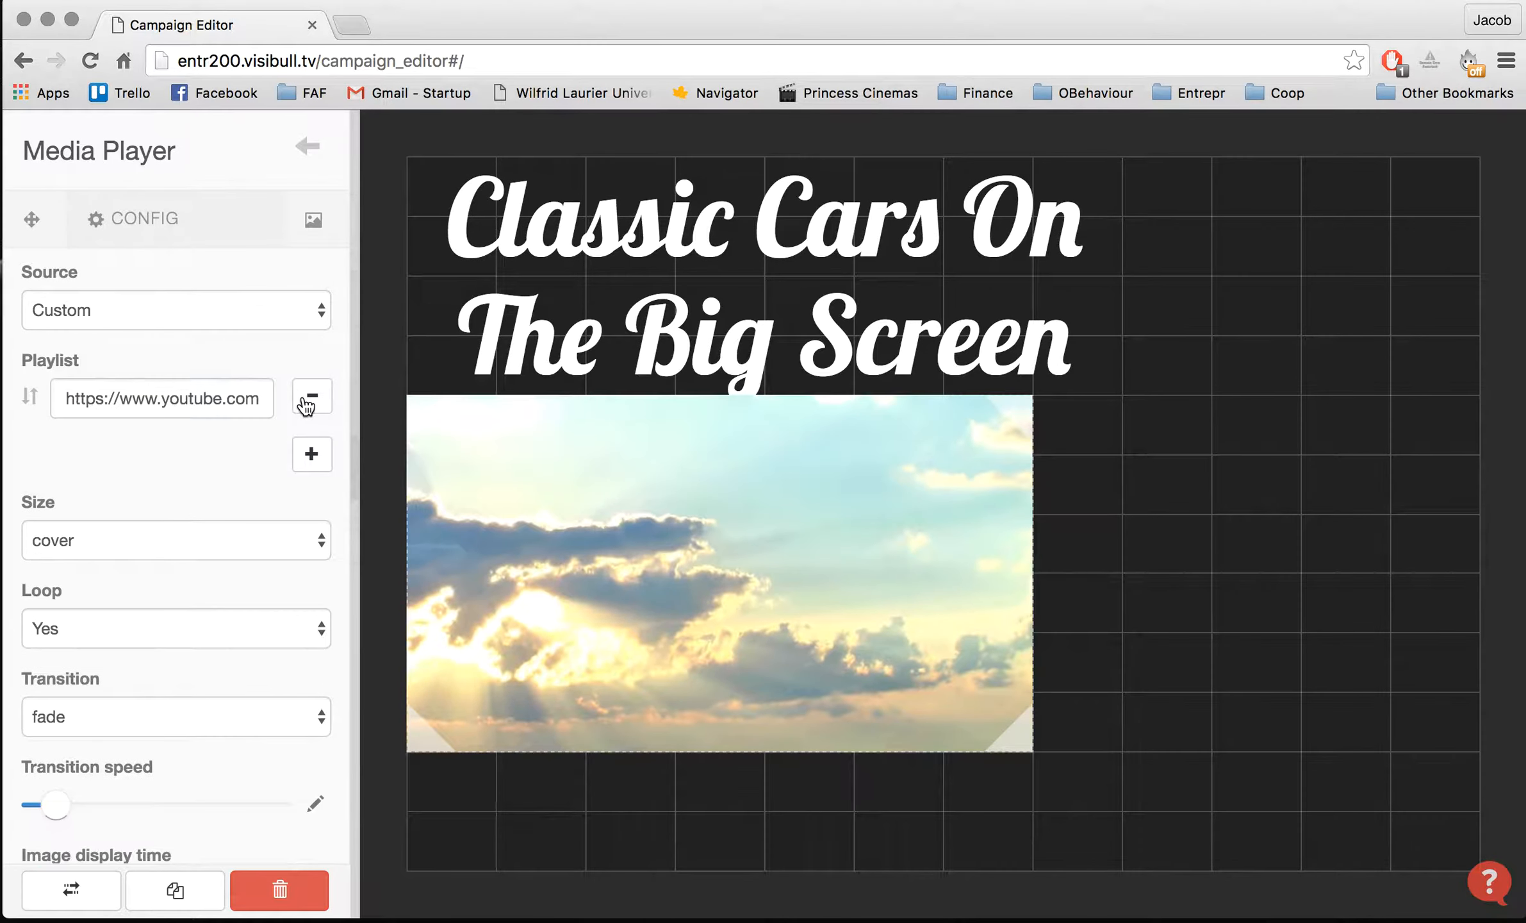
click(258, 398)
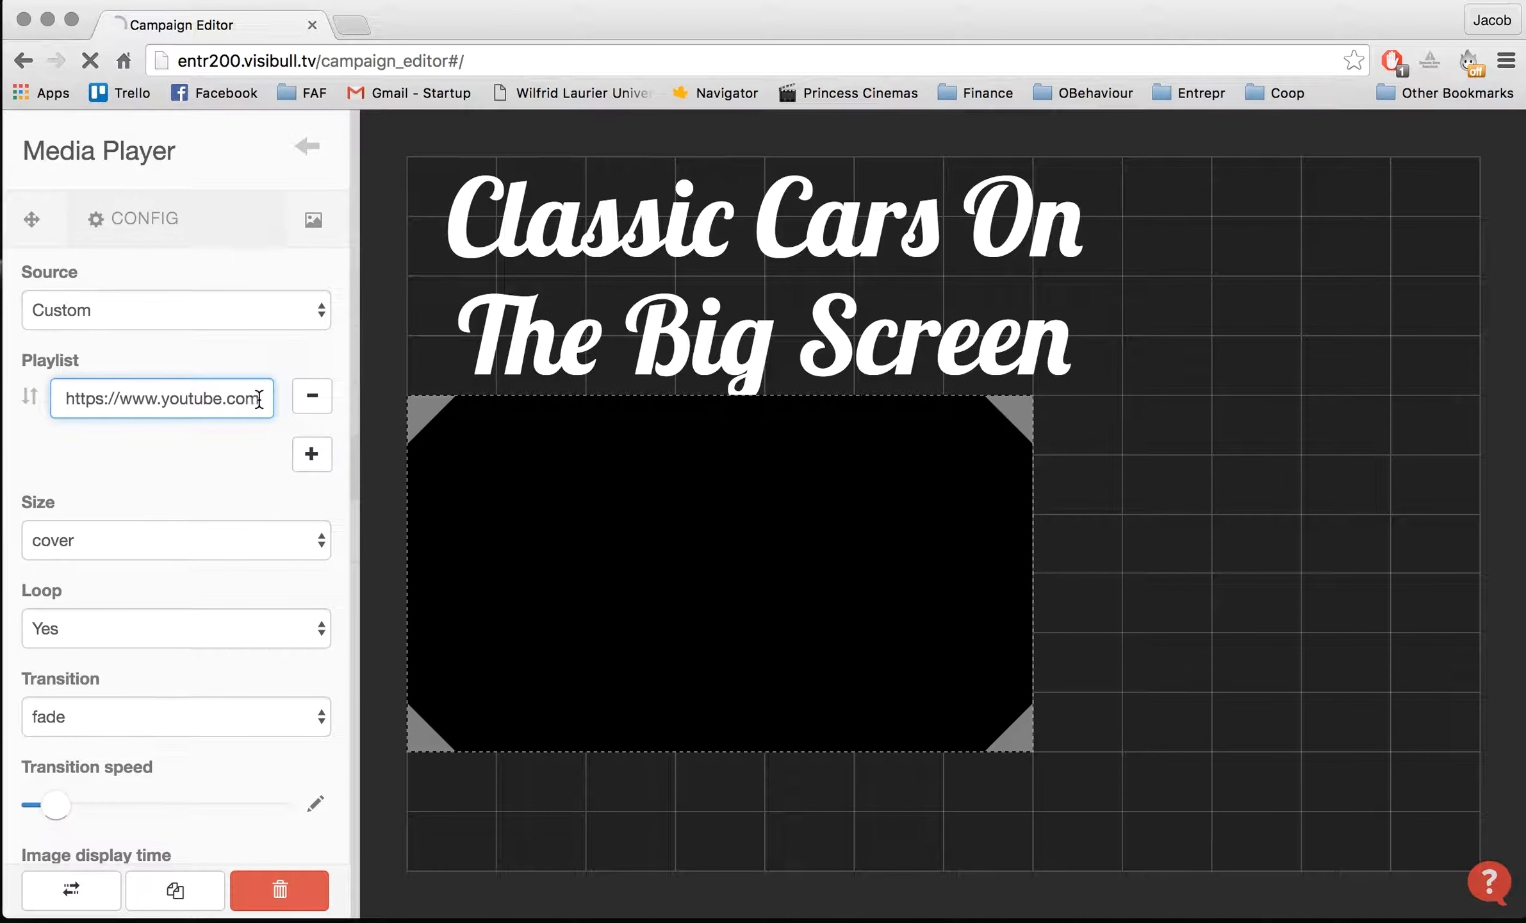
drag(110, 400, 95, 402)
key(BackSpace)
key(BackSpace)
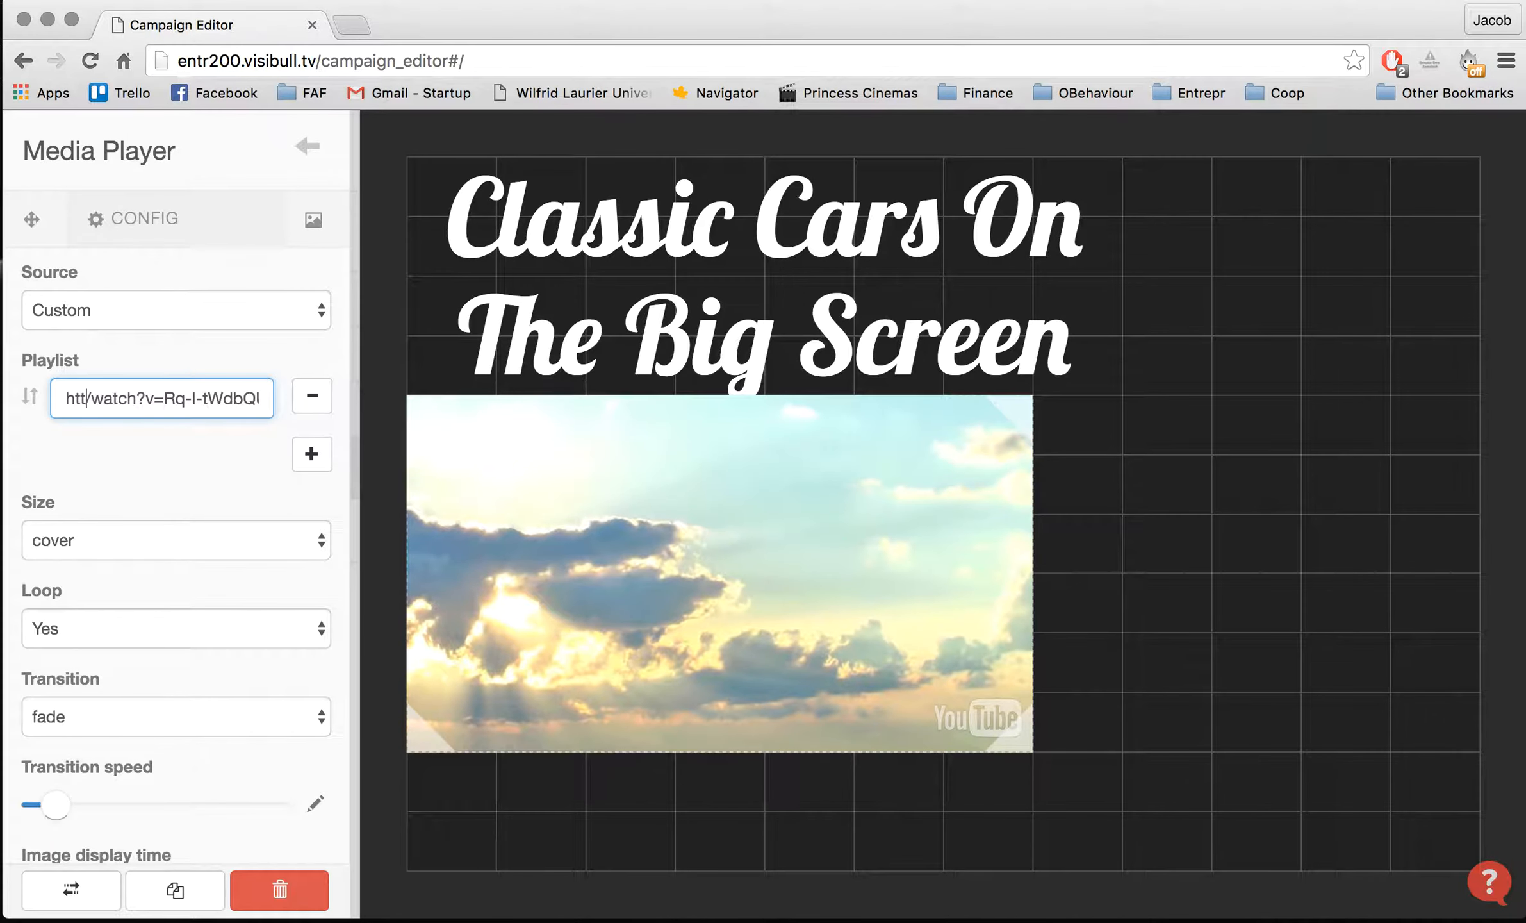
triple_click(136, 402)
key(BackSpace)
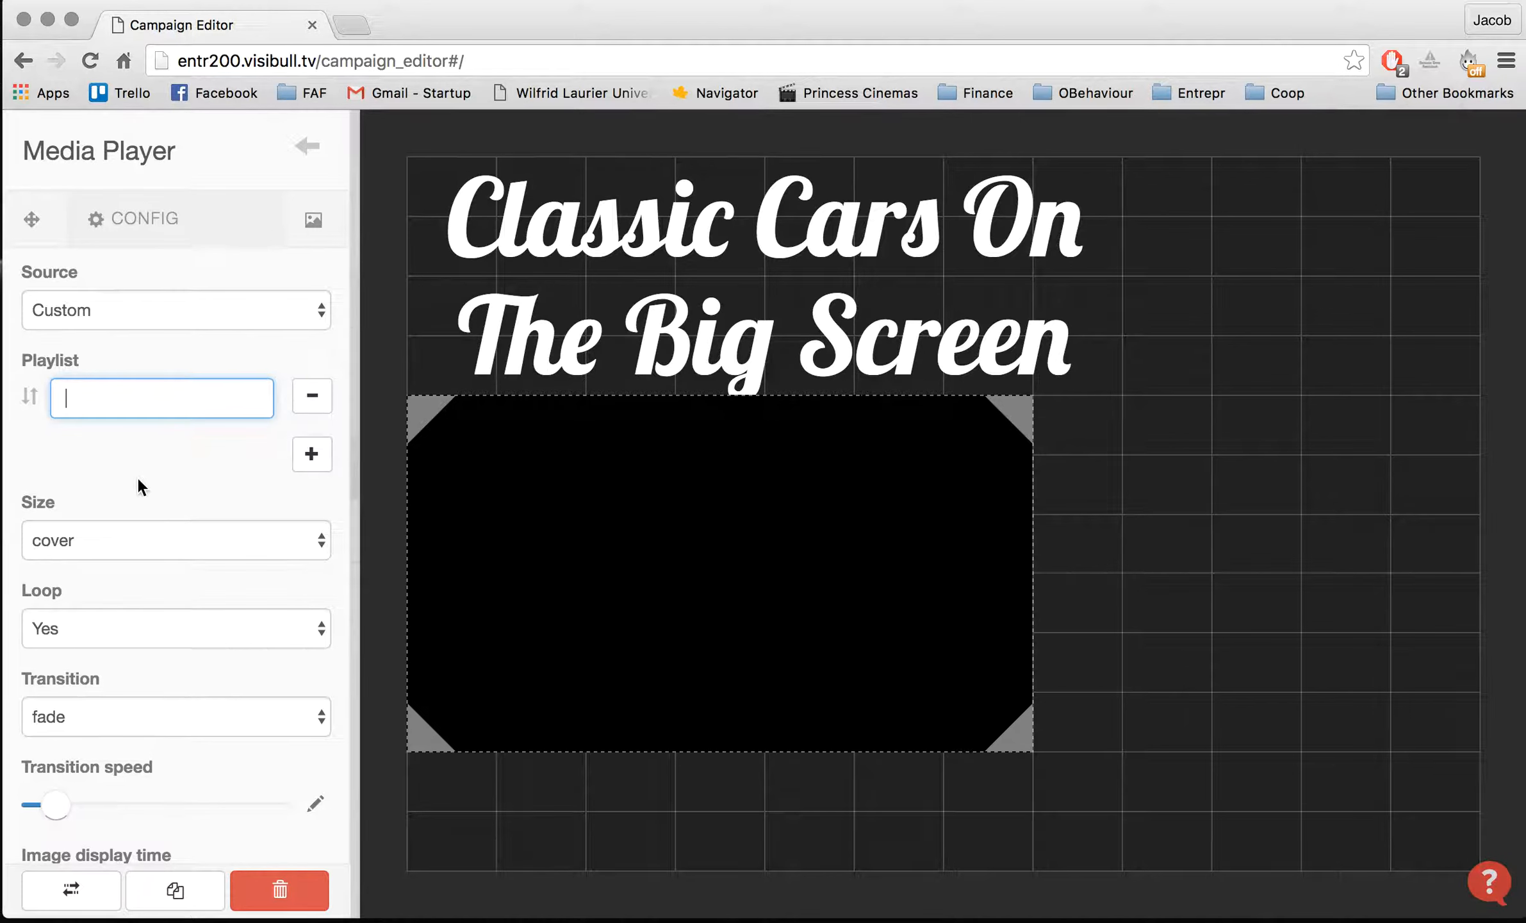
text(https://www.youtube.com/watch?v=BsvD006gfM8)
click(189, 450)
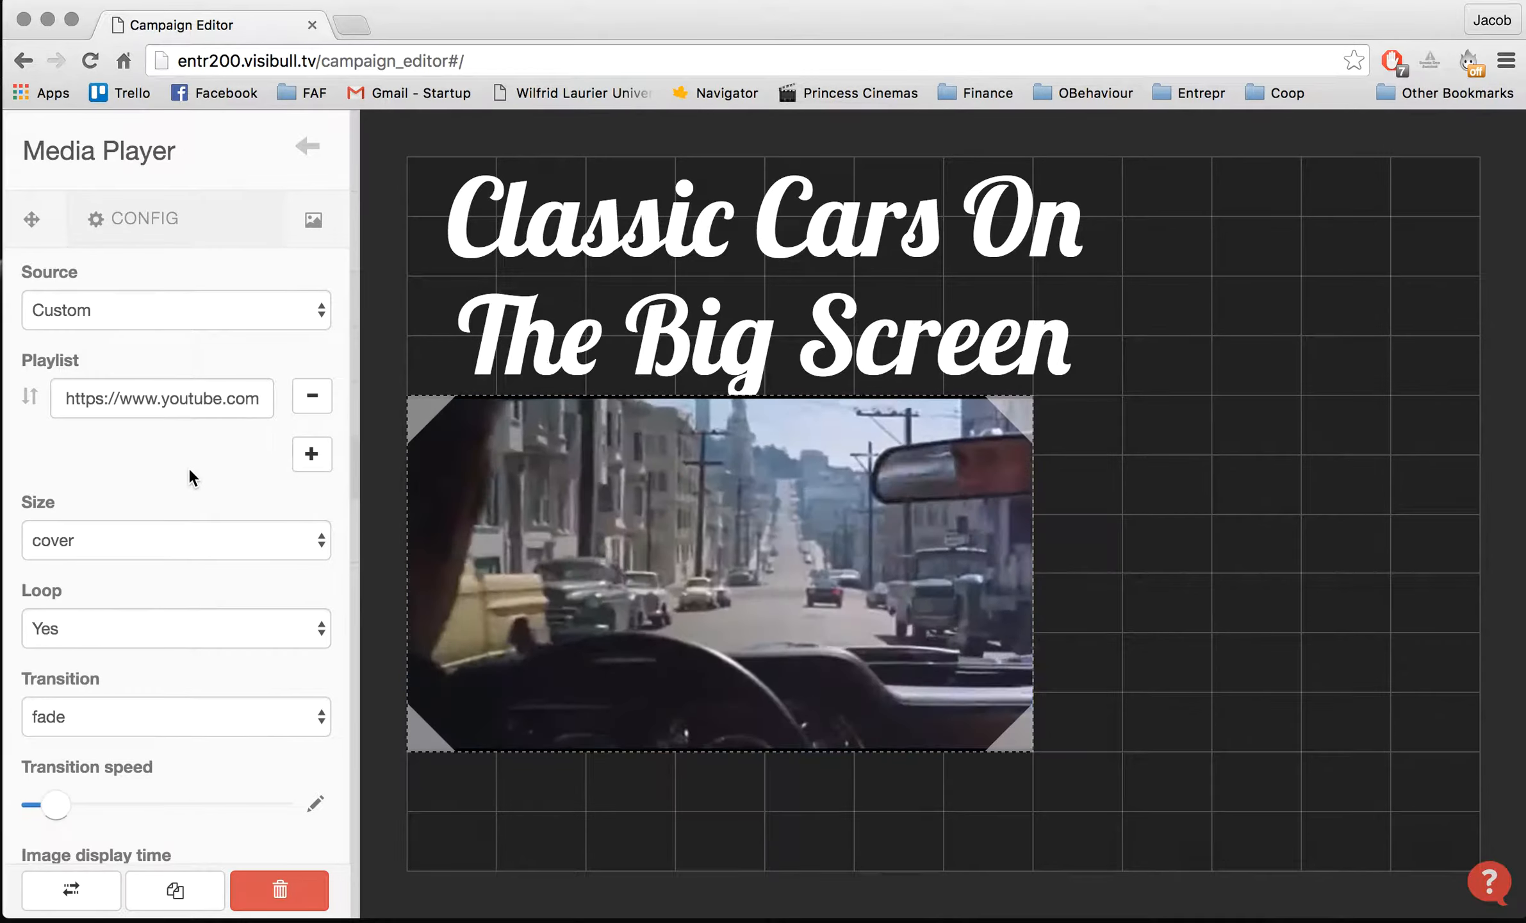
Step: Try the Media Player with Loop set to No and set it back to Yes
scroll(190, 471, down, 1)
scroll(189, 476, down, 1)
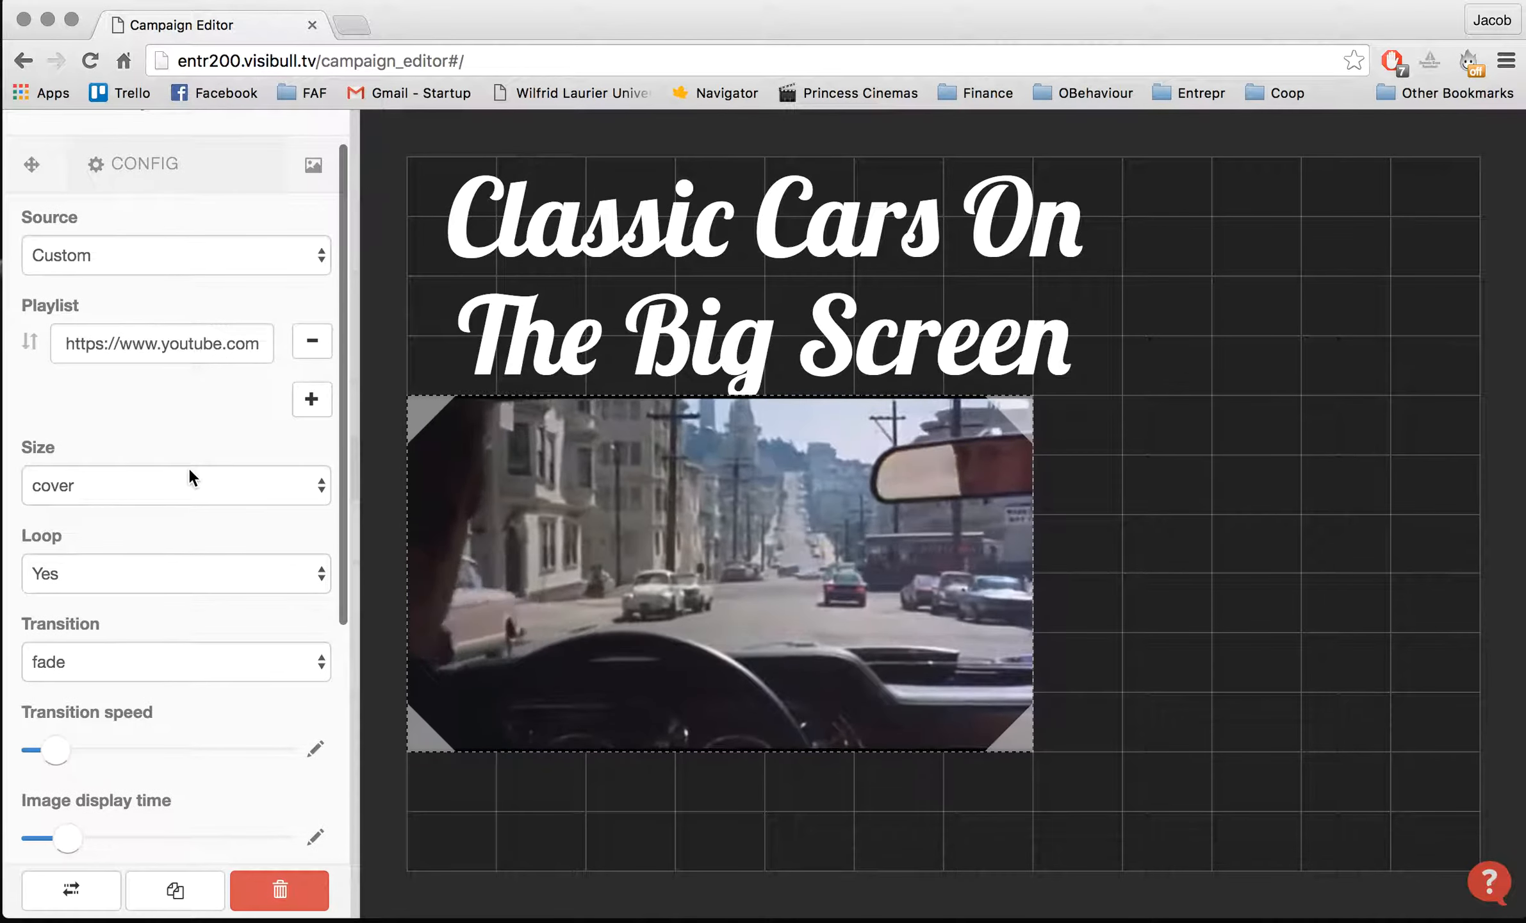
click(277, 568)
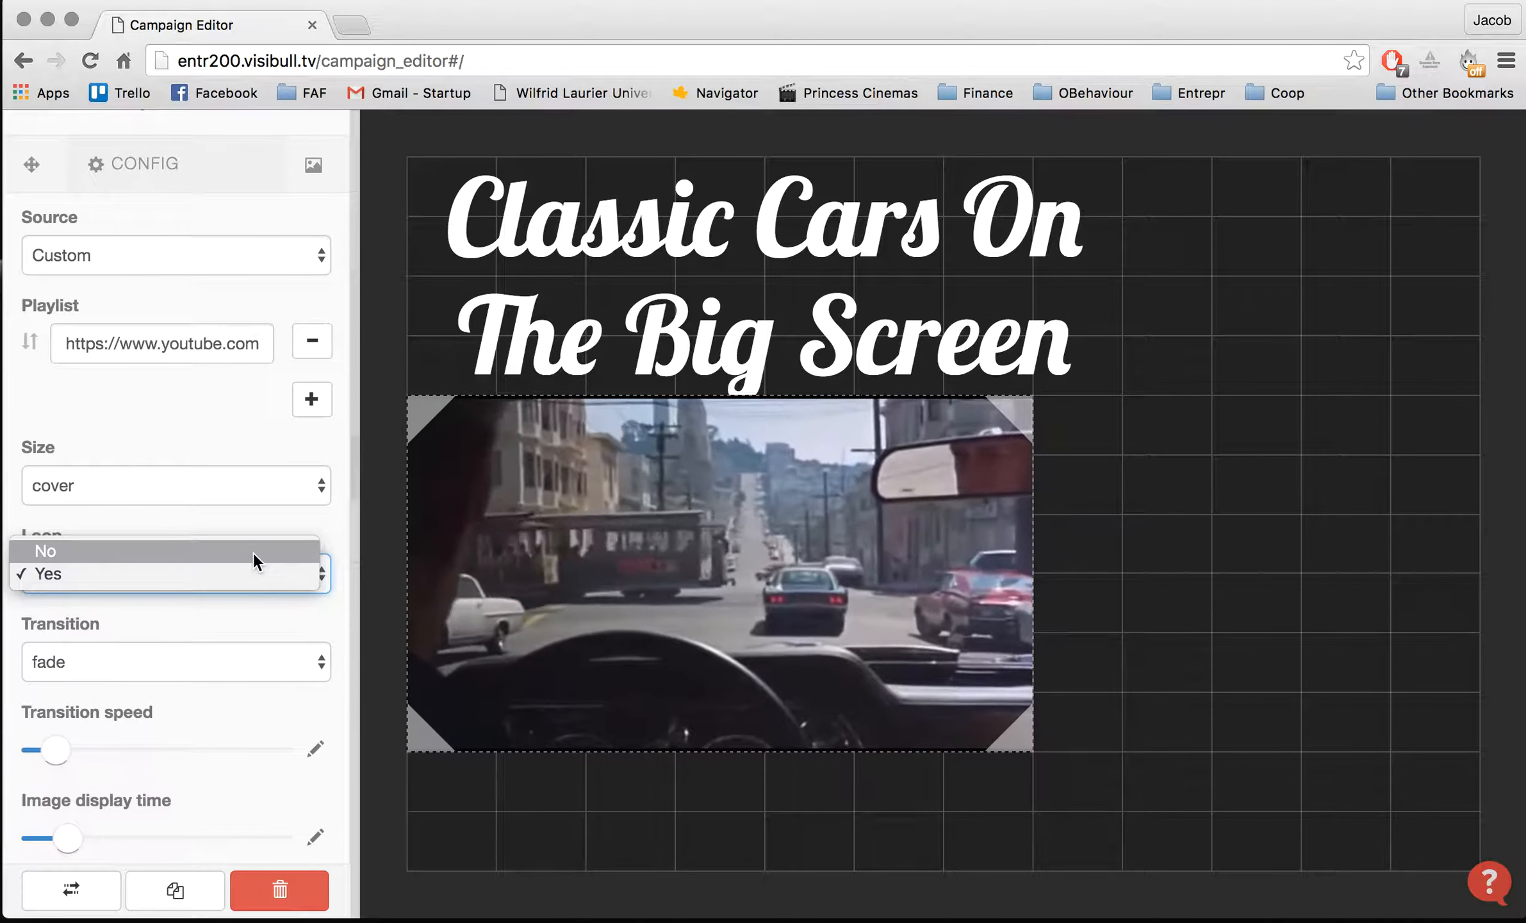
click(253, 551)
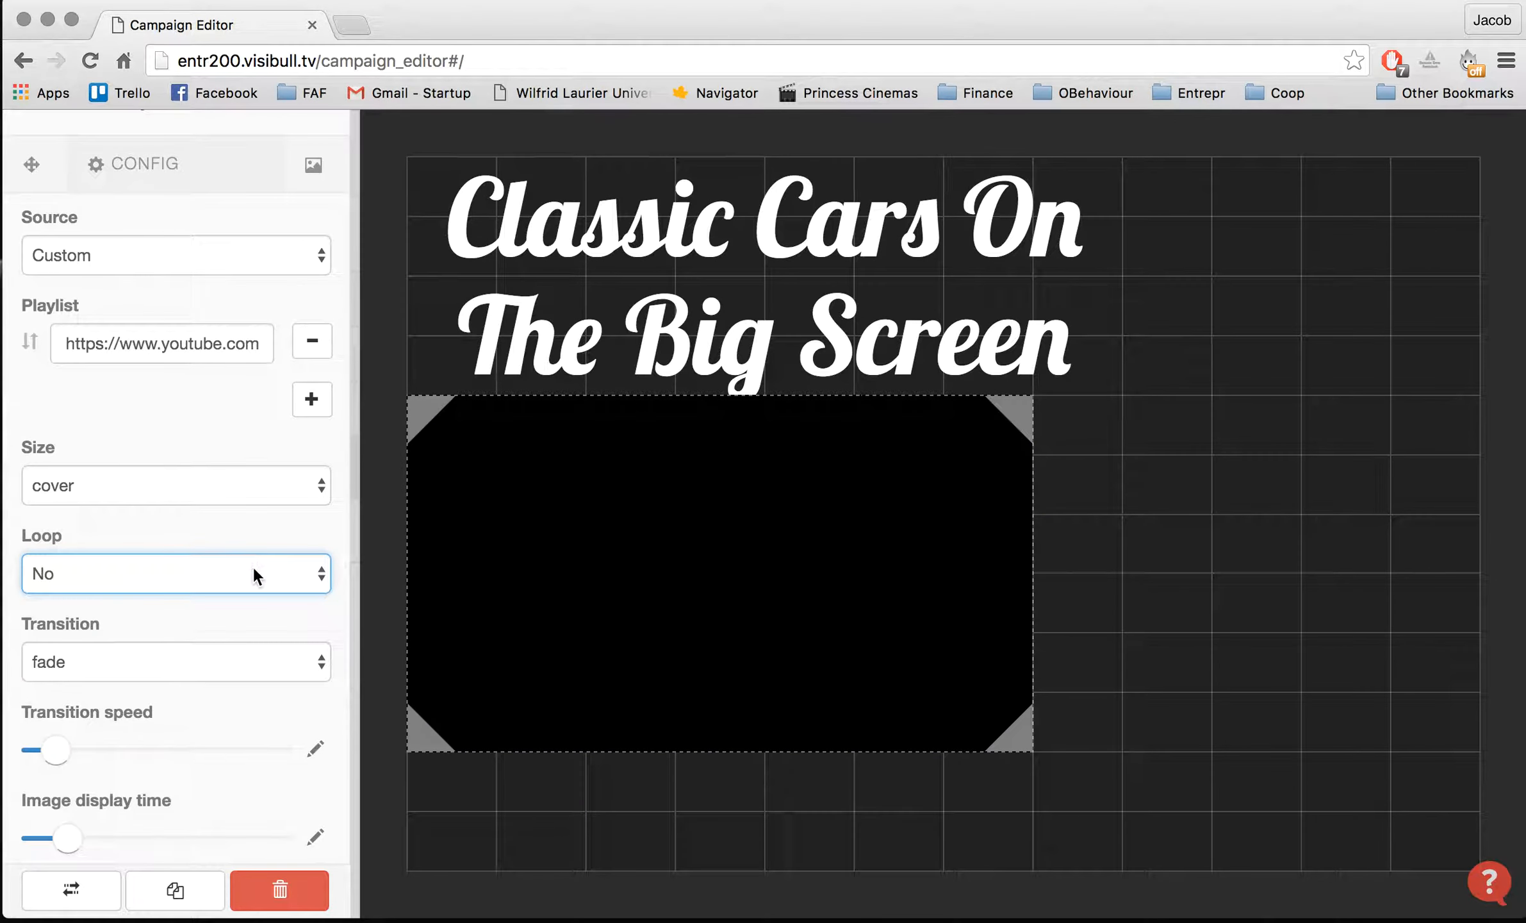
click(252, 567)
click(241, 594)
Step: Review the Media Player's transition, image display time, controls, sound, thumbnail and randomize settings, and return to the campaign's overview
scroll(215, 618, down, 4)
scroll(213, 607, down, 4)
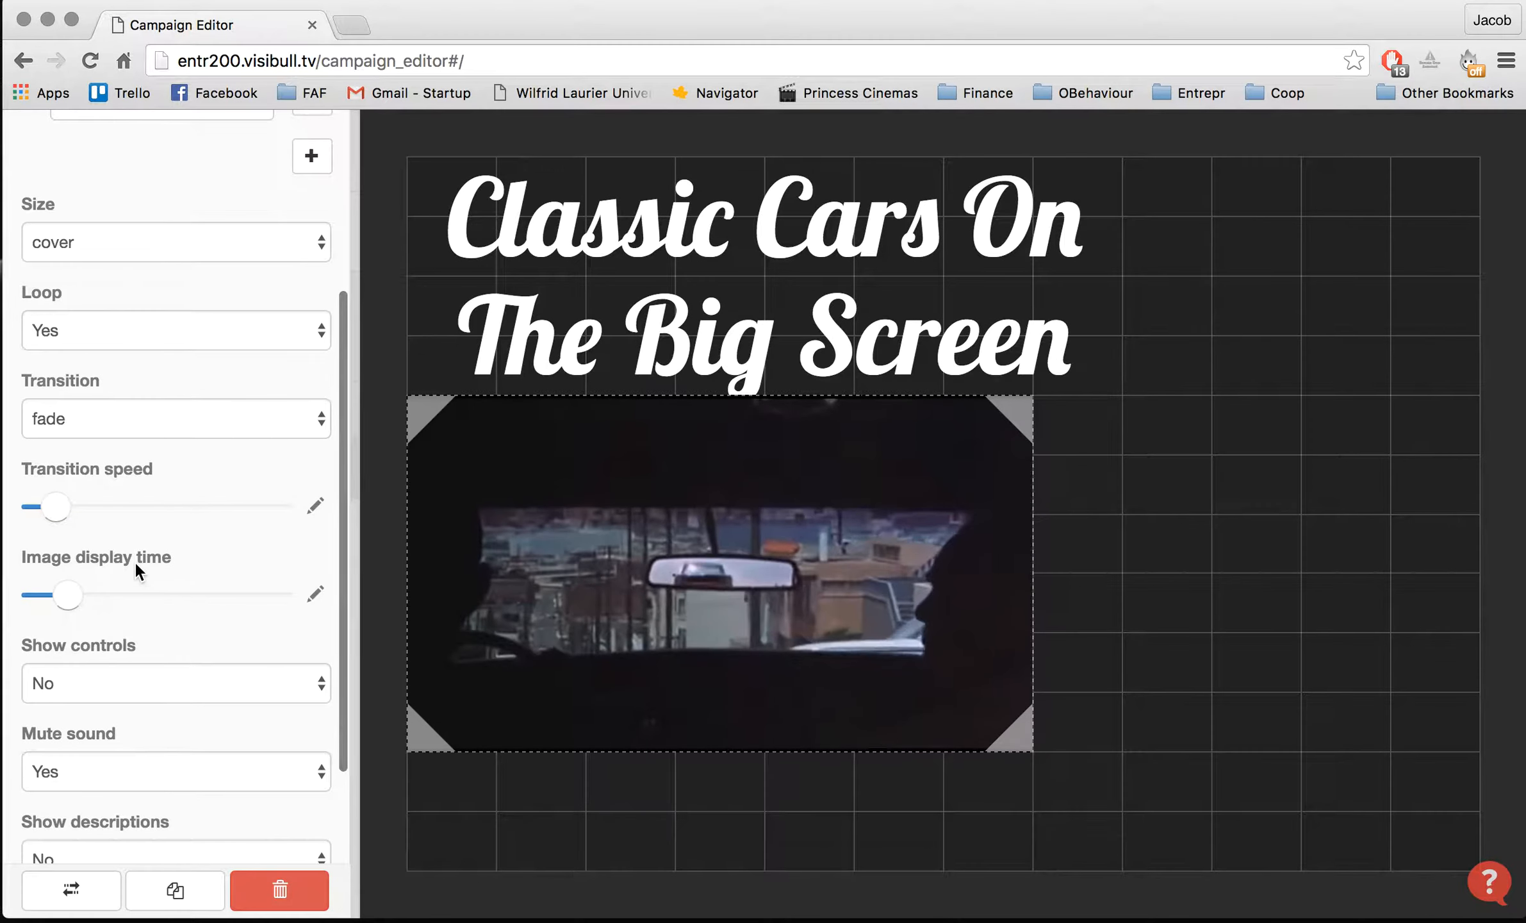
scroll(135, 561, down, 2)
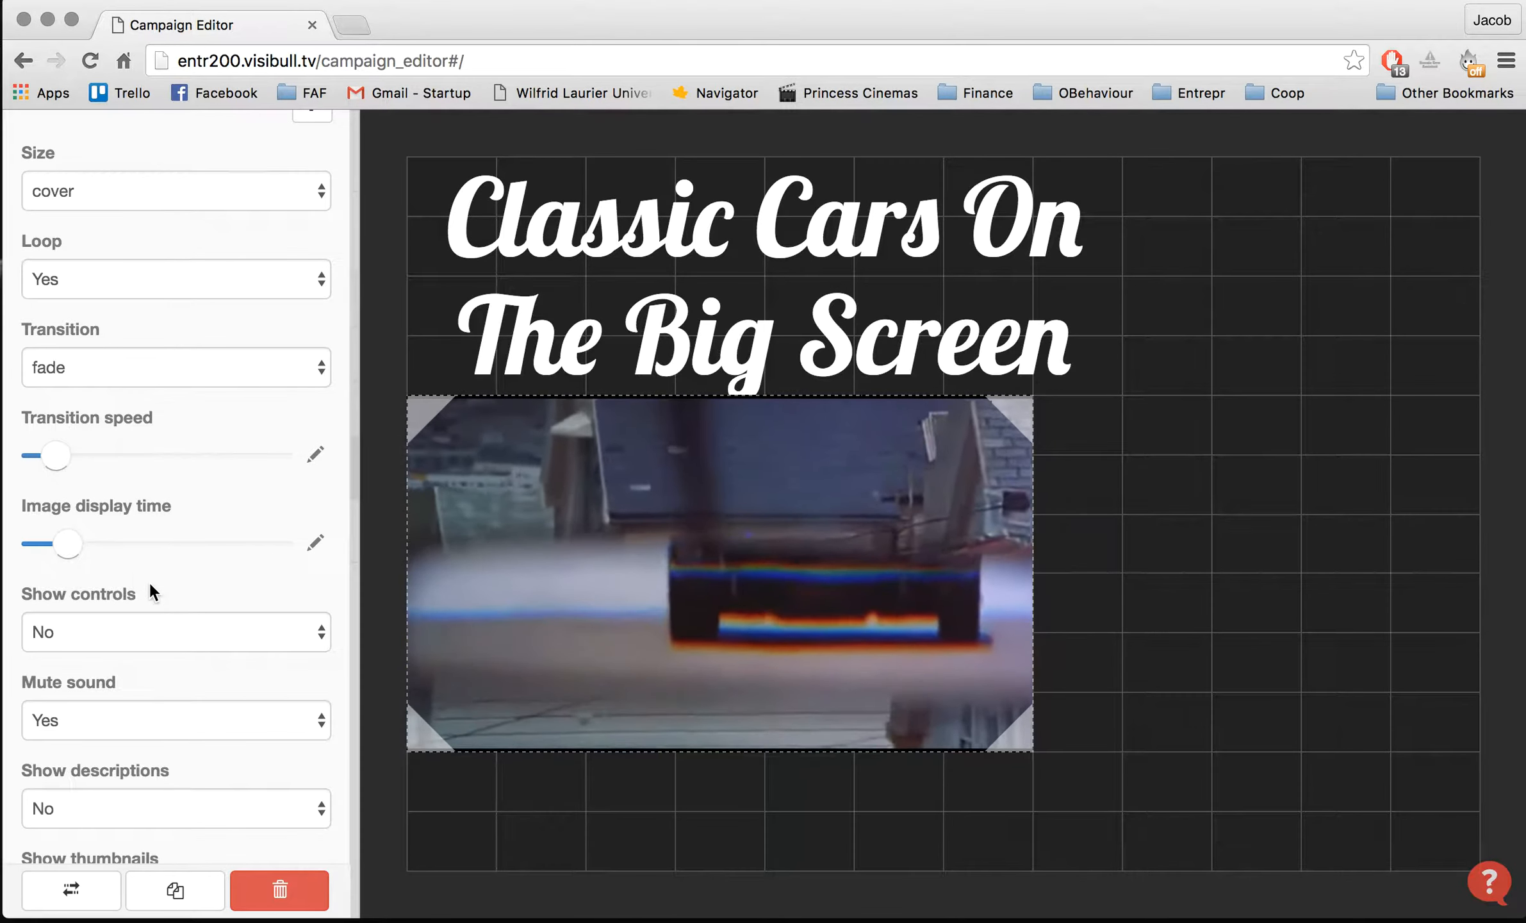
scroll(148, 579, down, 2)
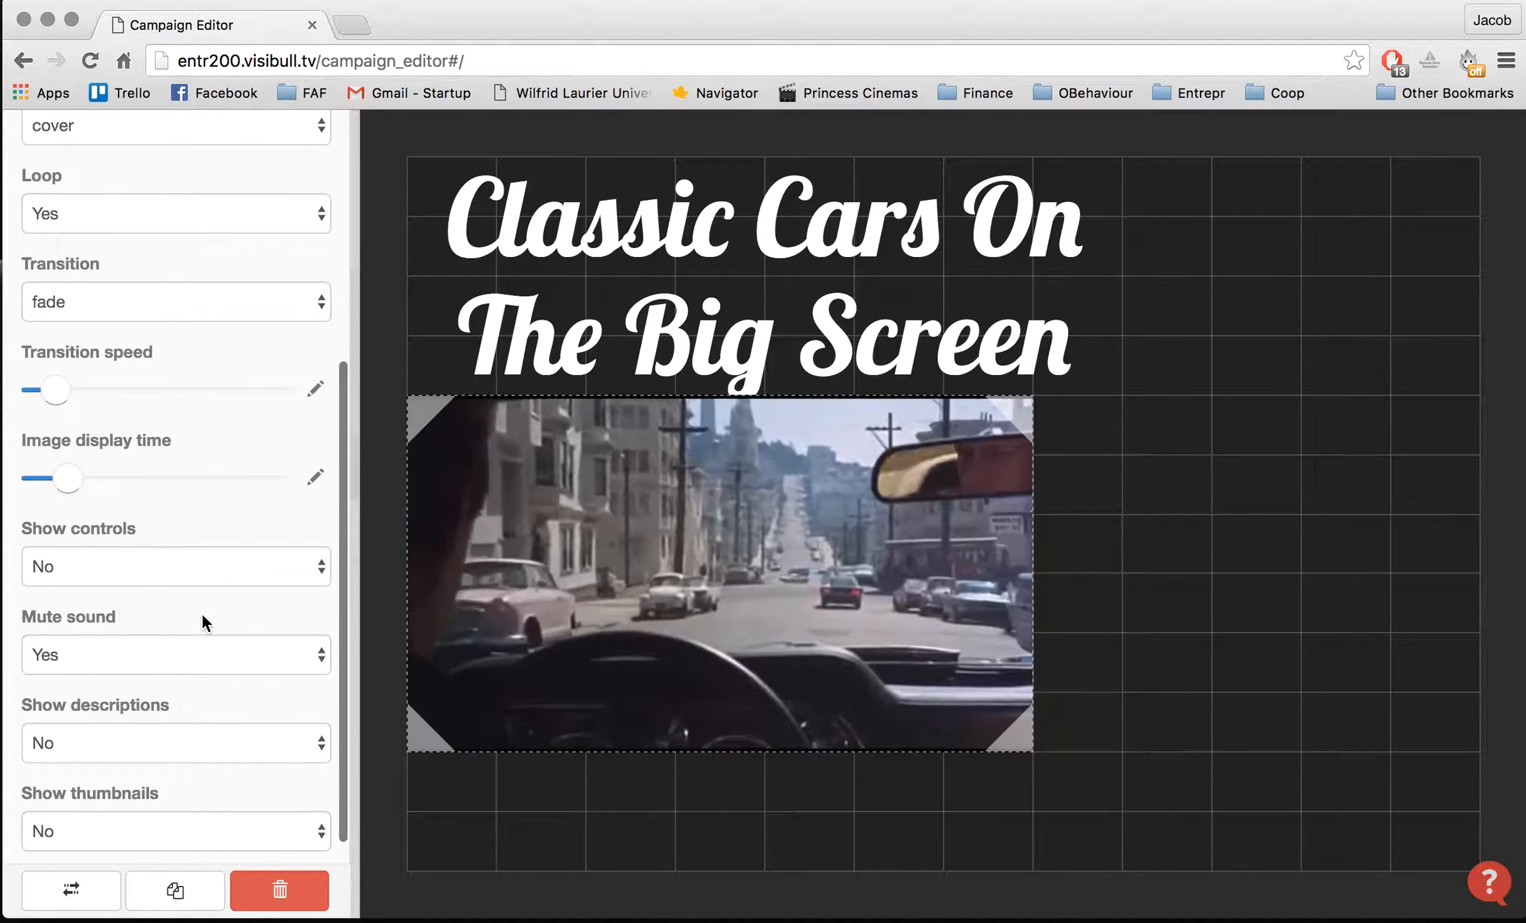
scroll(202, 617, down, 4)
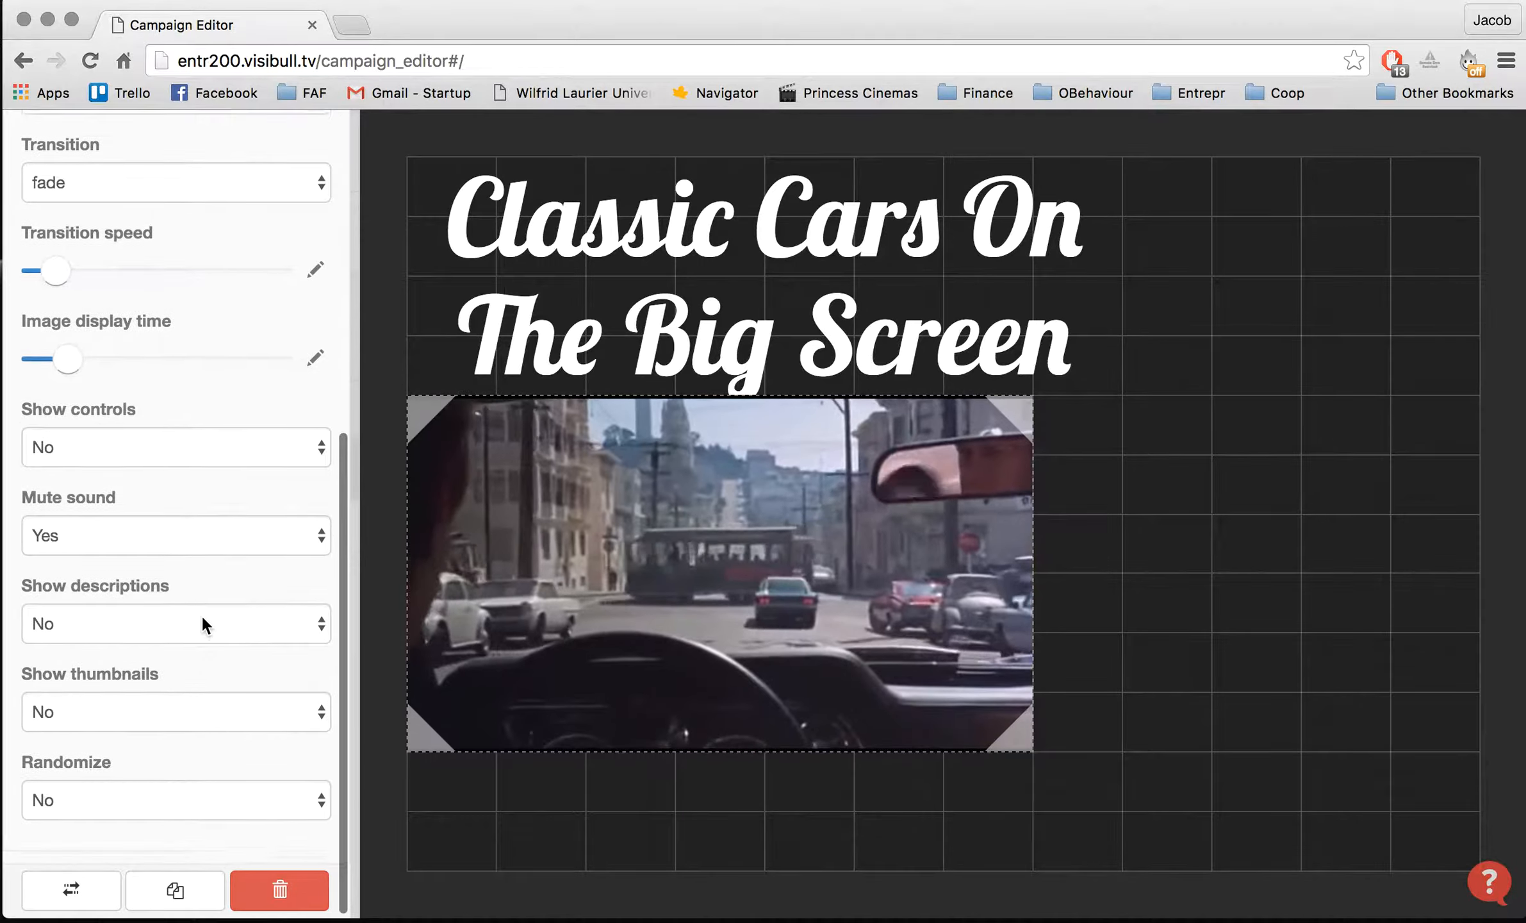
scroll(200, 613, up, 3)
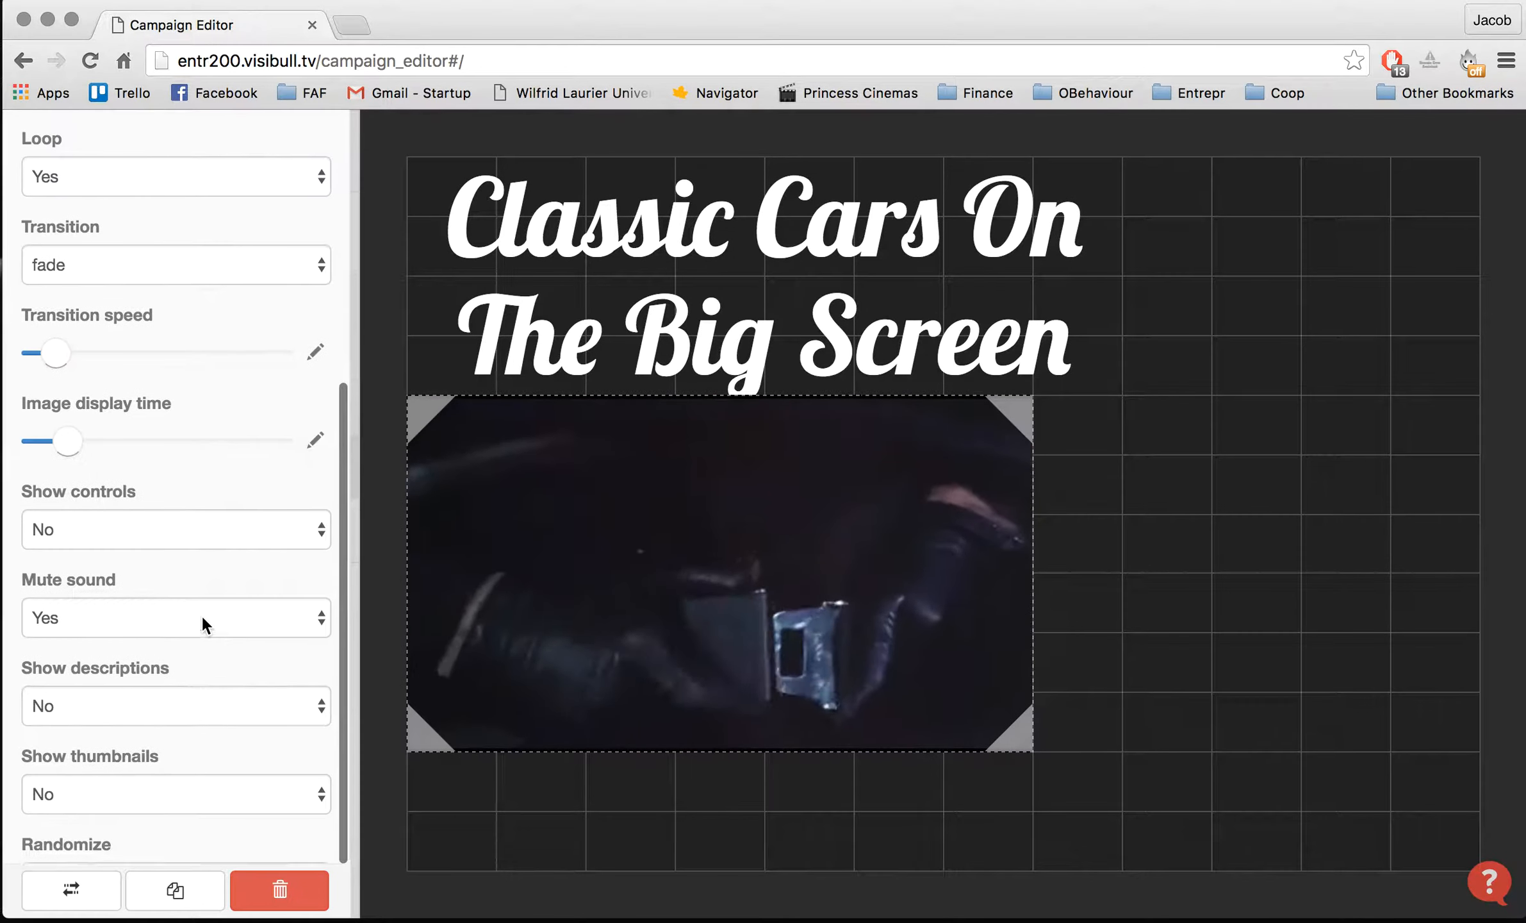
scroll(175, 379, down, 3)
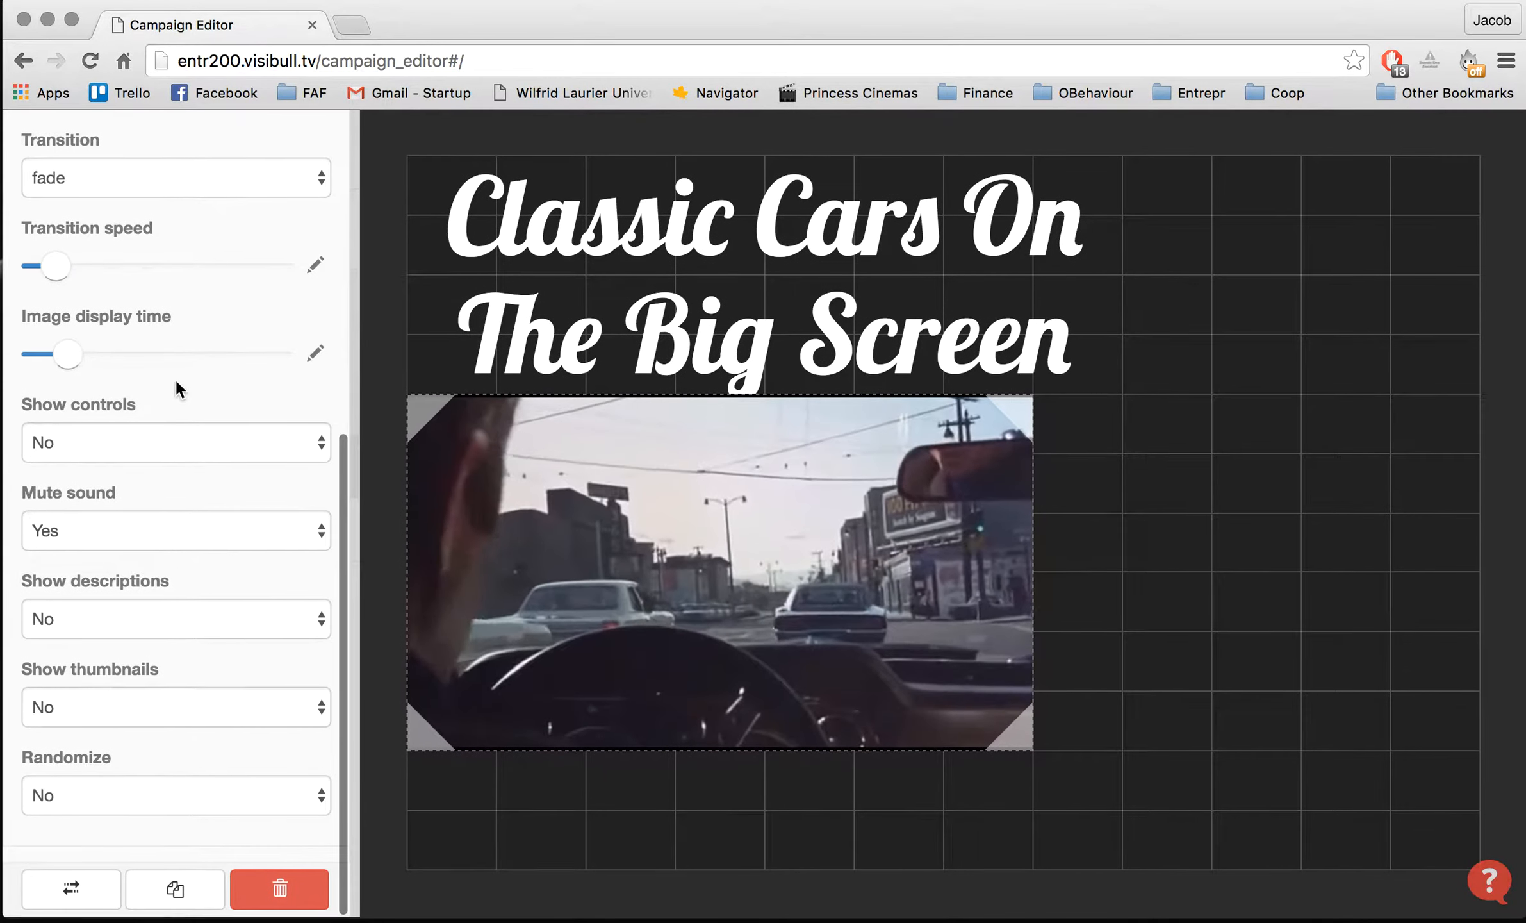
scroll(176, 379, up, 15)
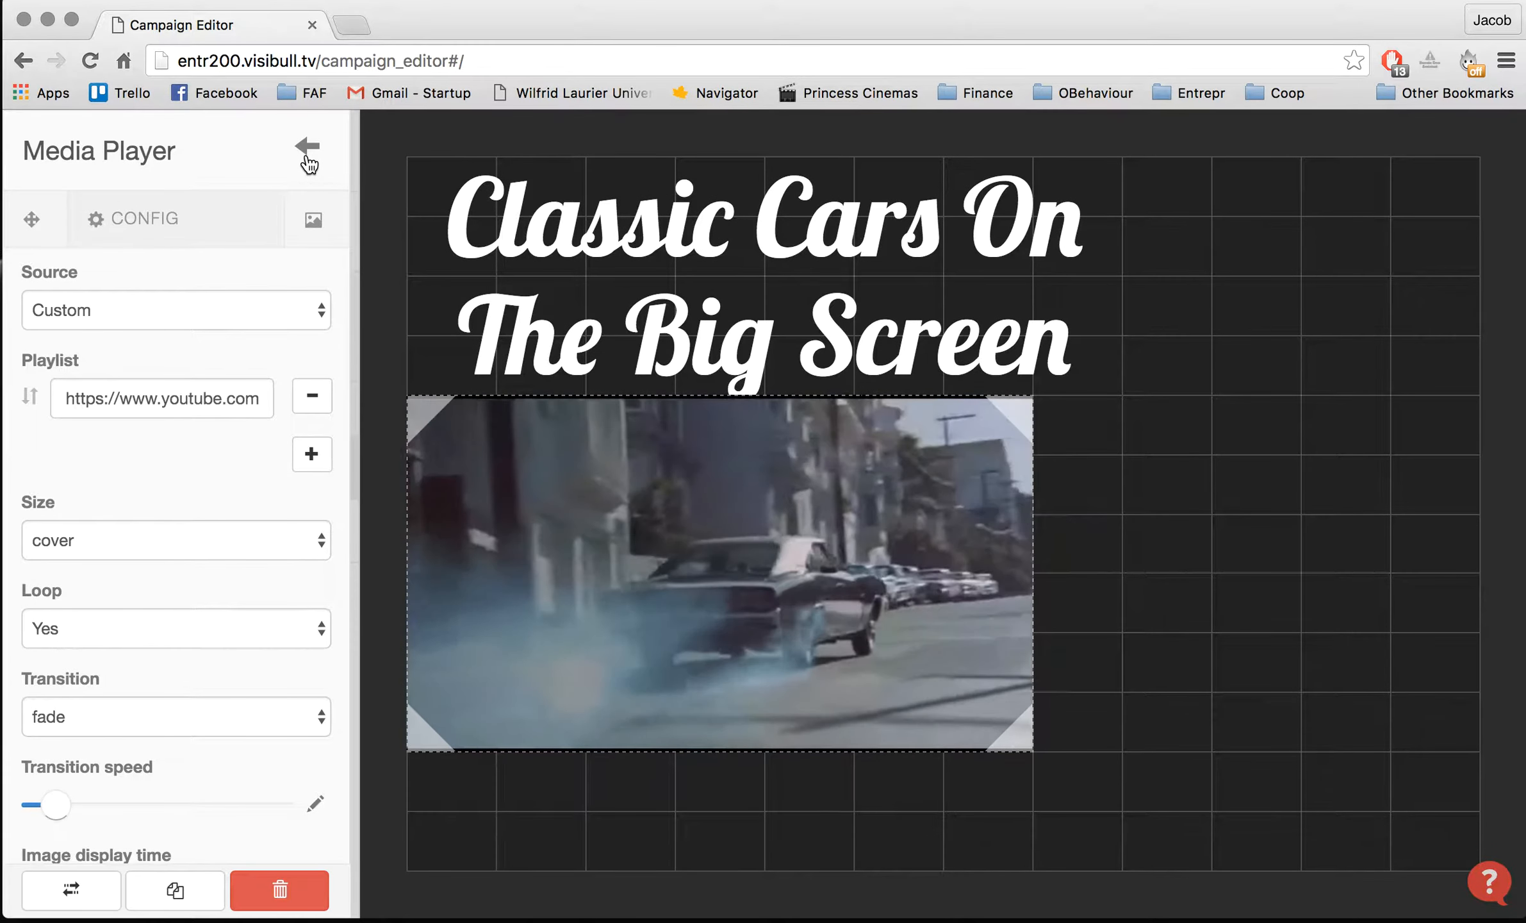
click(306, 156)
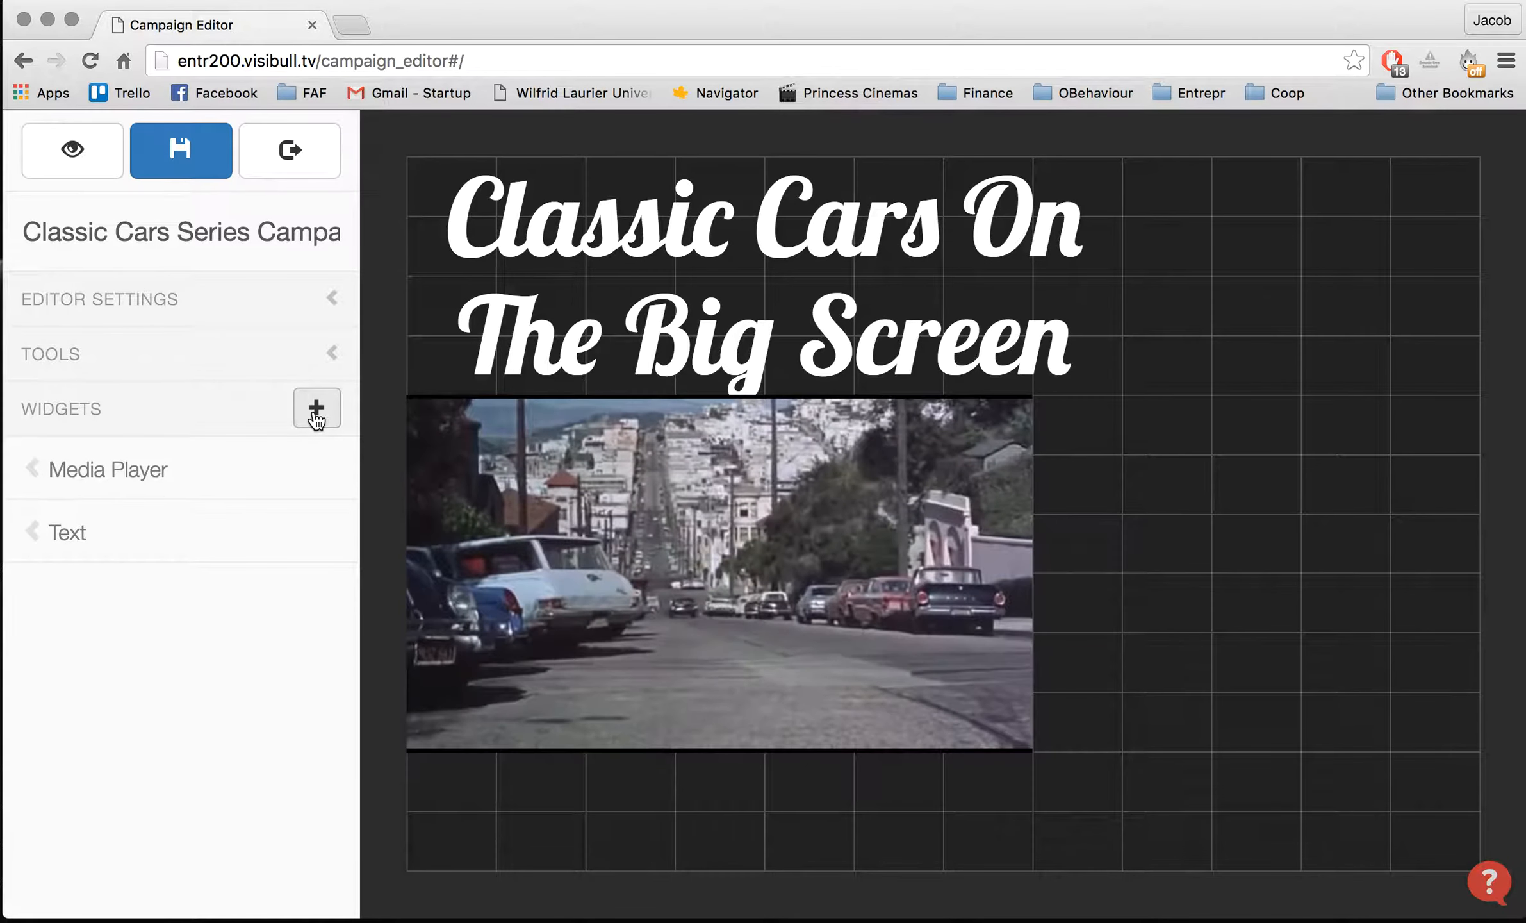
Step: Add a Date widget and fit it directly below the video at X 0, about 58.3 wide and 16.7 high
click(315, 415)
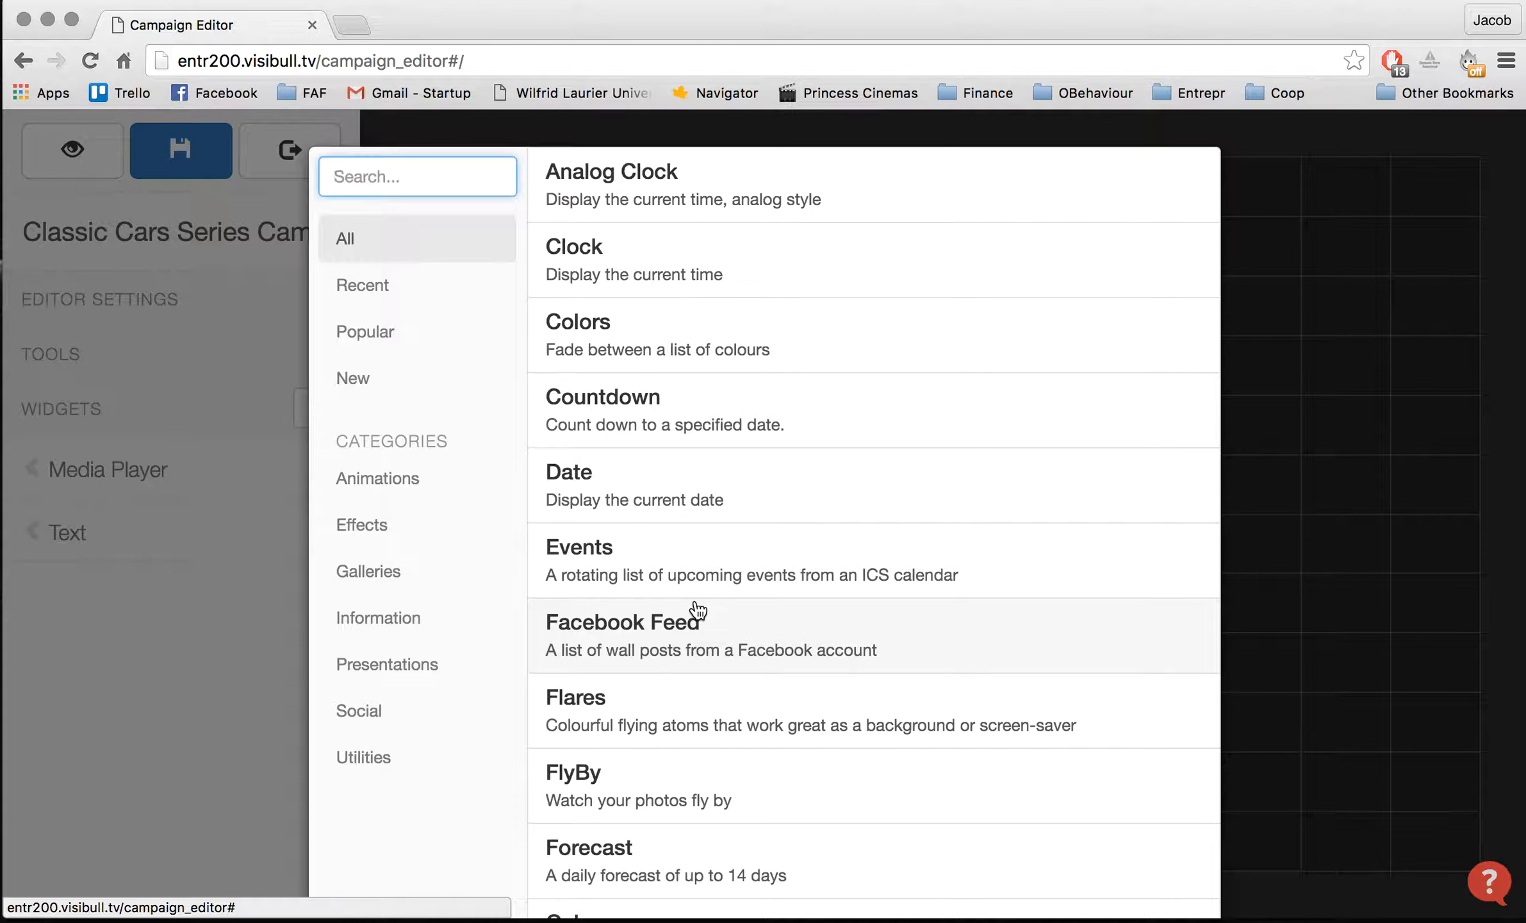
click(645, 498)
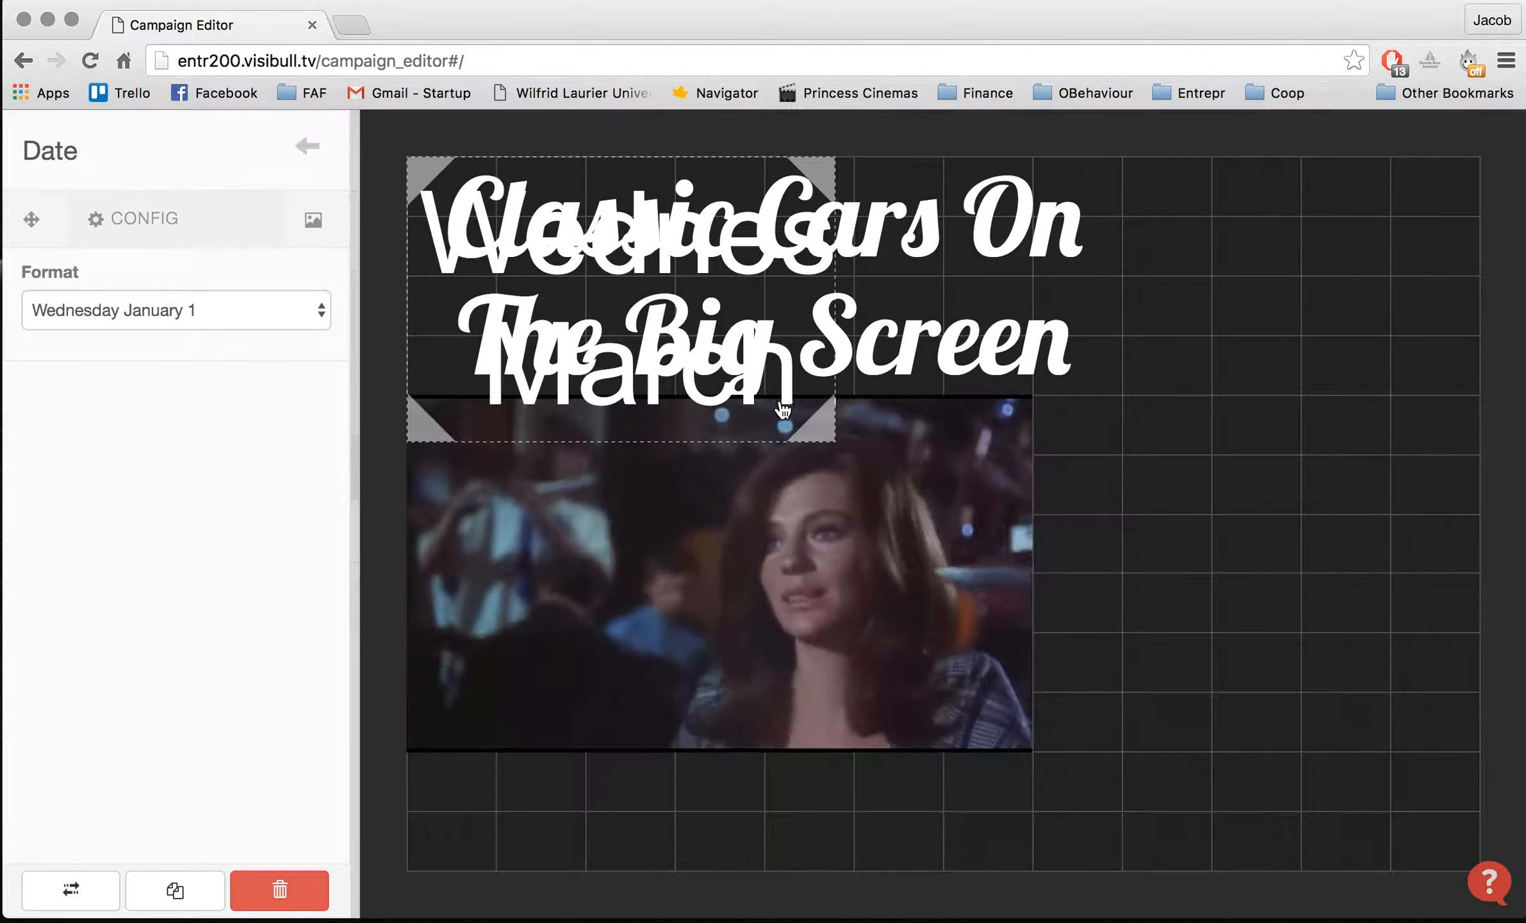
drag(788, 263, 767, 734)
drag(823, 593, 981, 762)
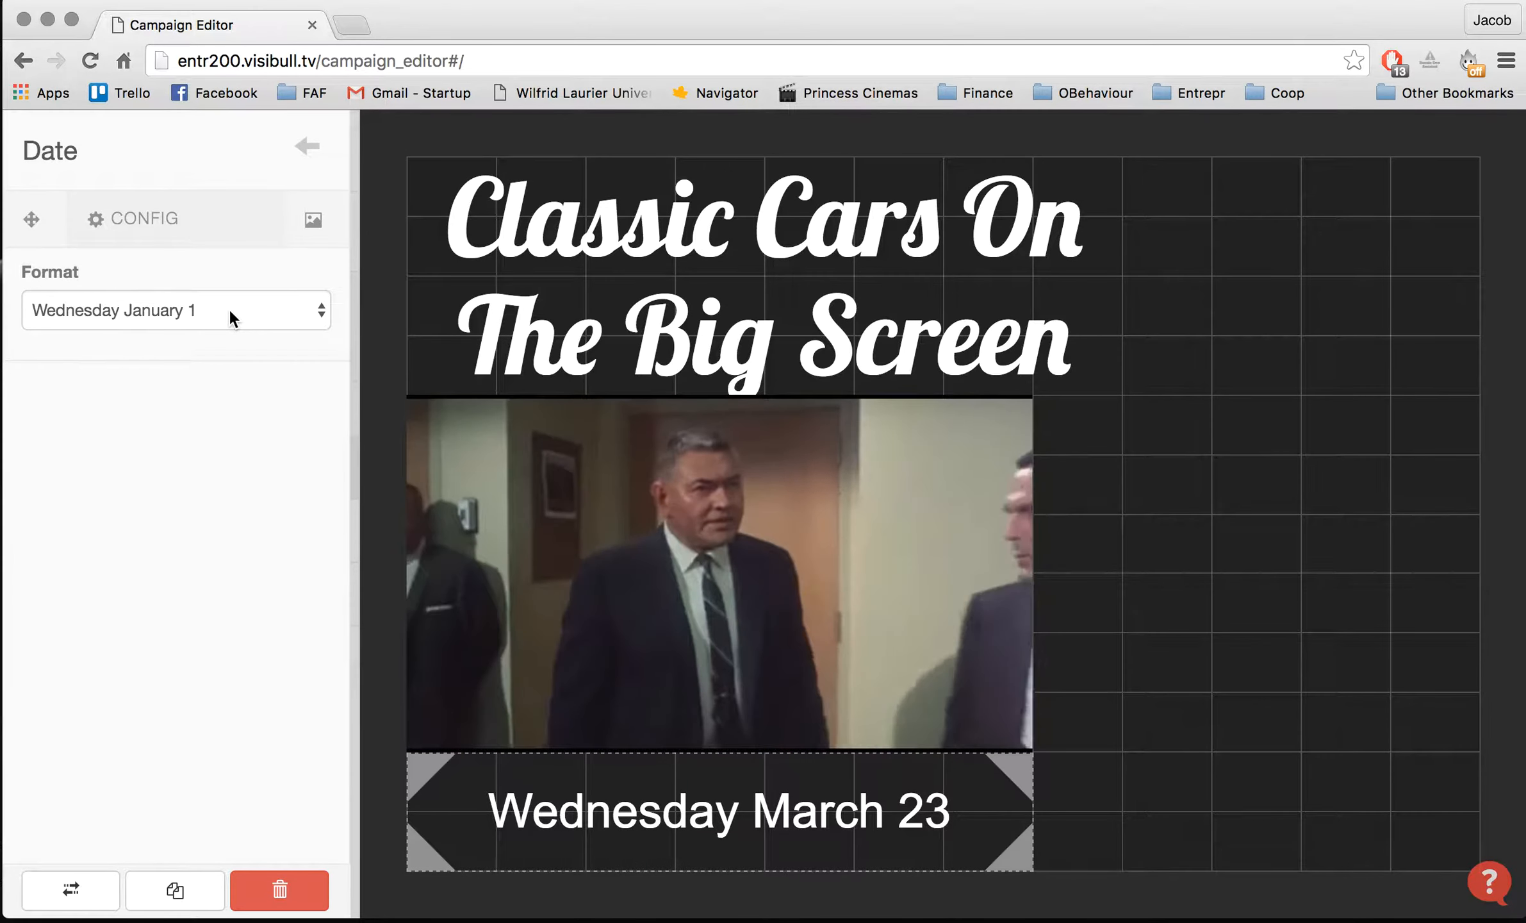
Step: Review the Date widget's format choices, keeping Wednesday January 1, check its layout settings, and return to the campaign's overview
click(228, 308)
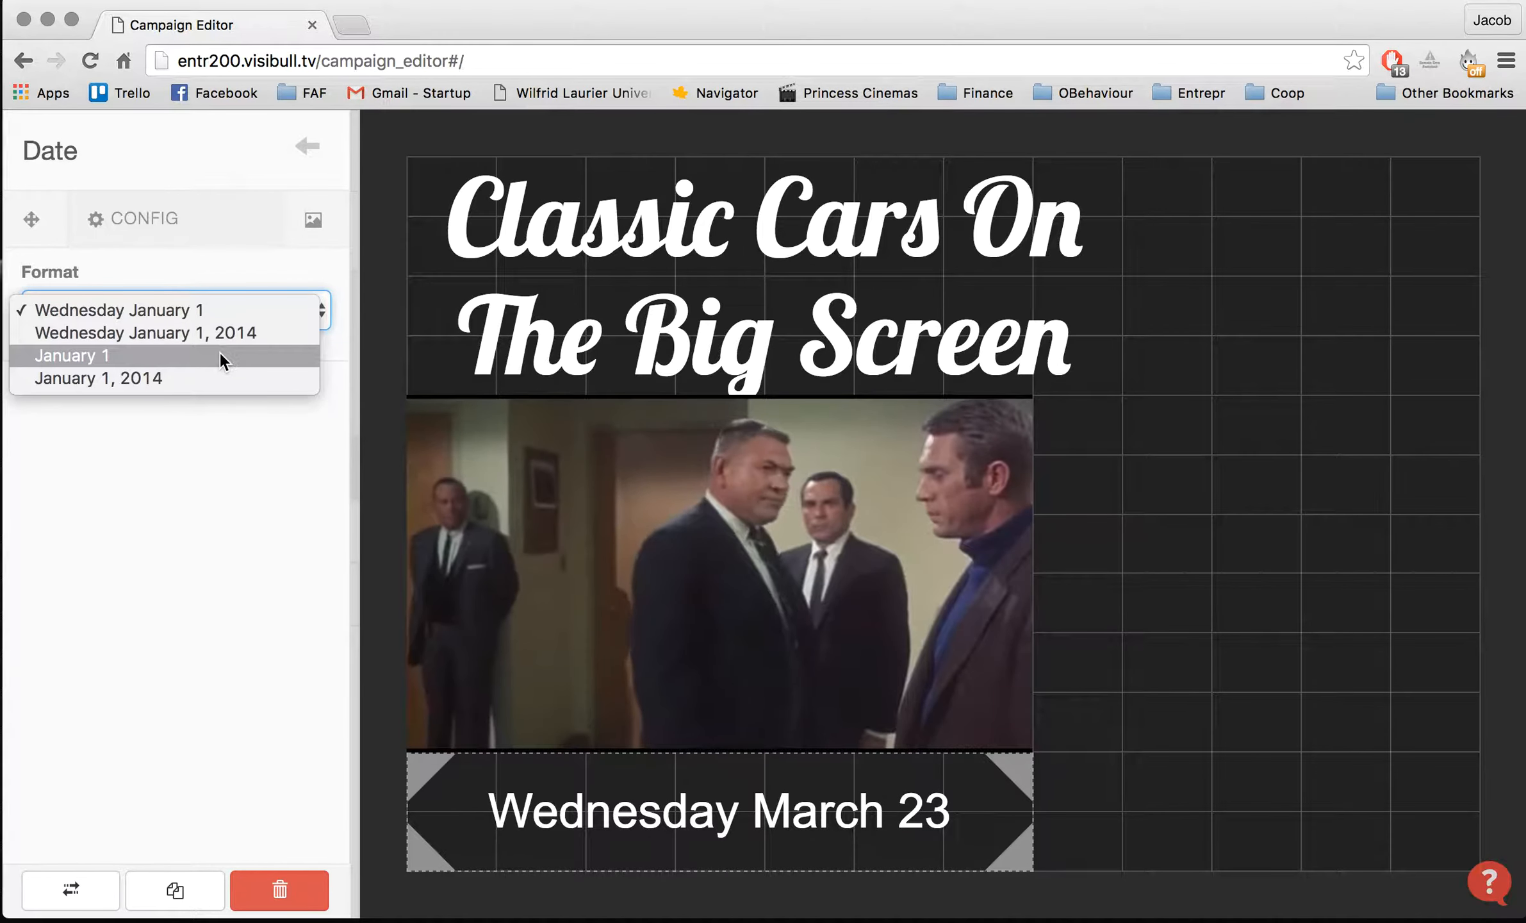
click(214, 302)
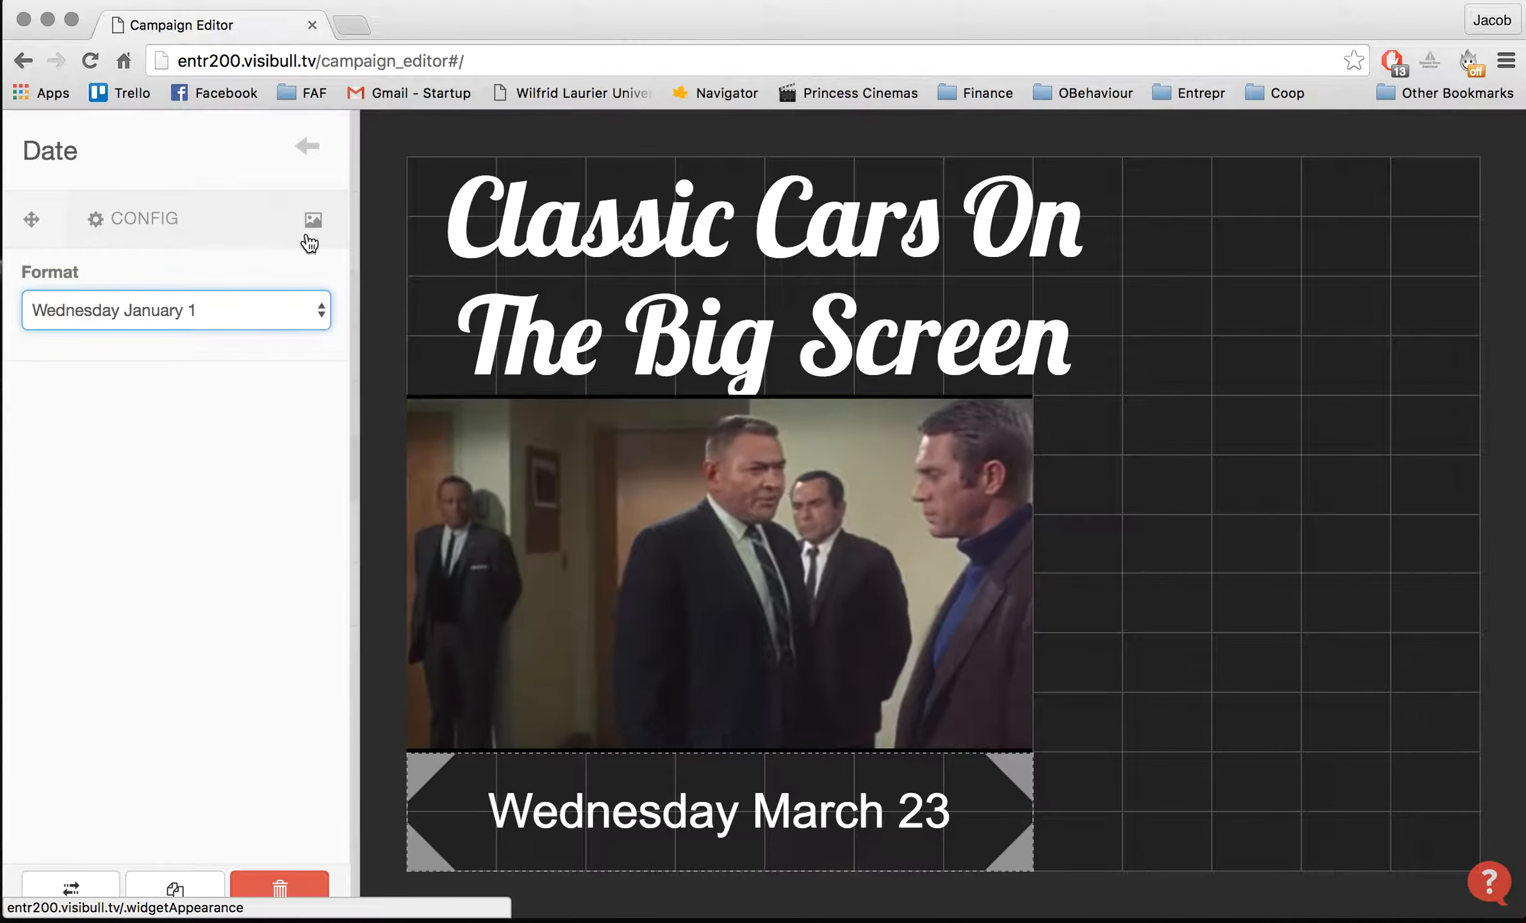
click(32, 221)
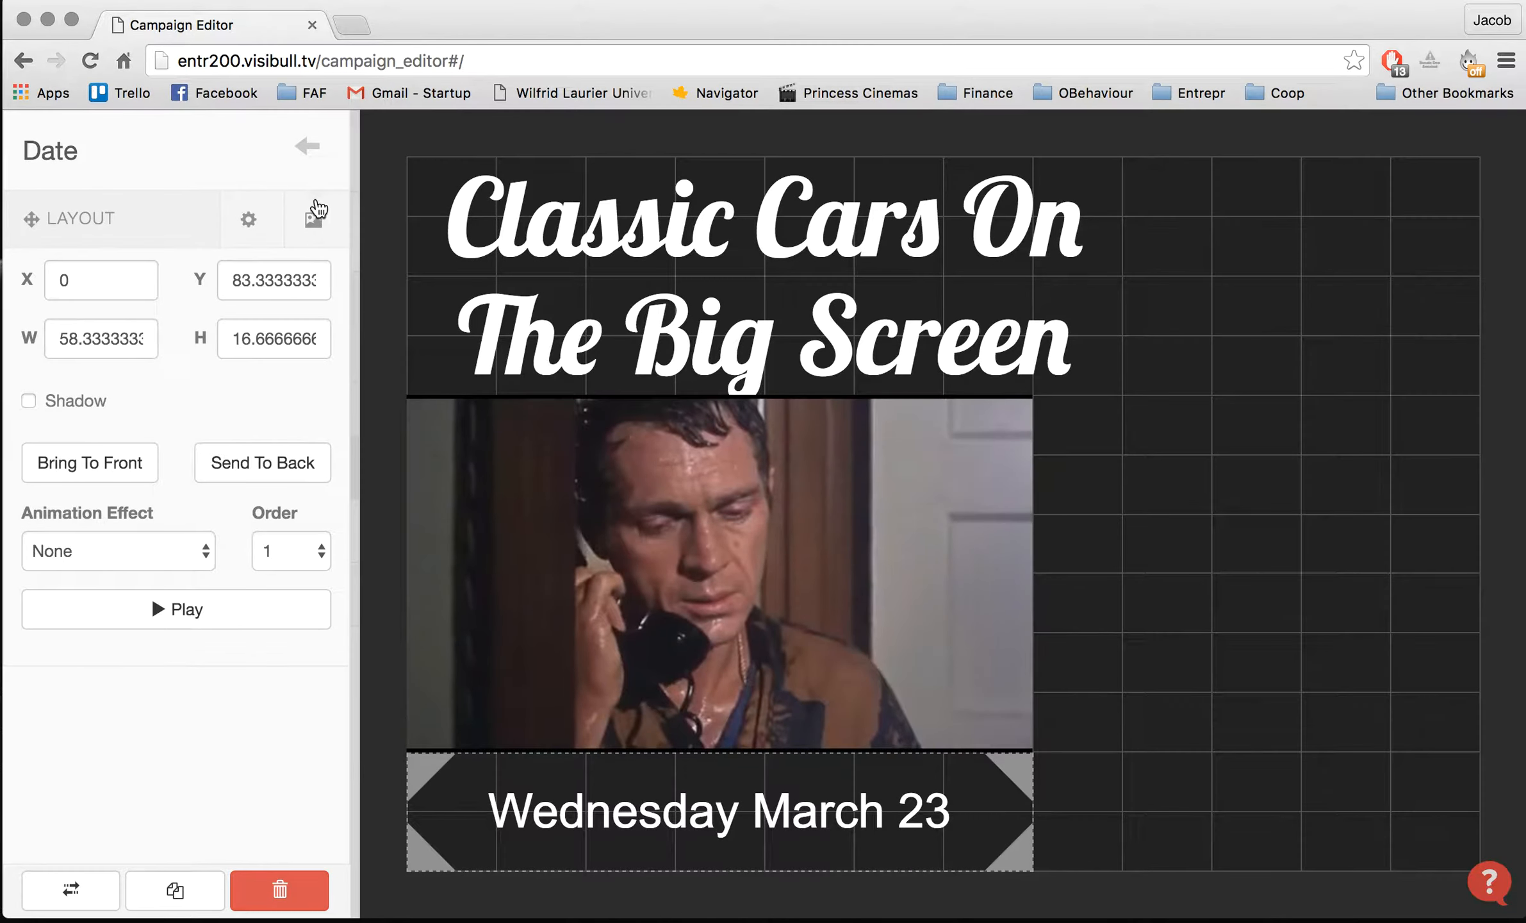
click(308, 146)
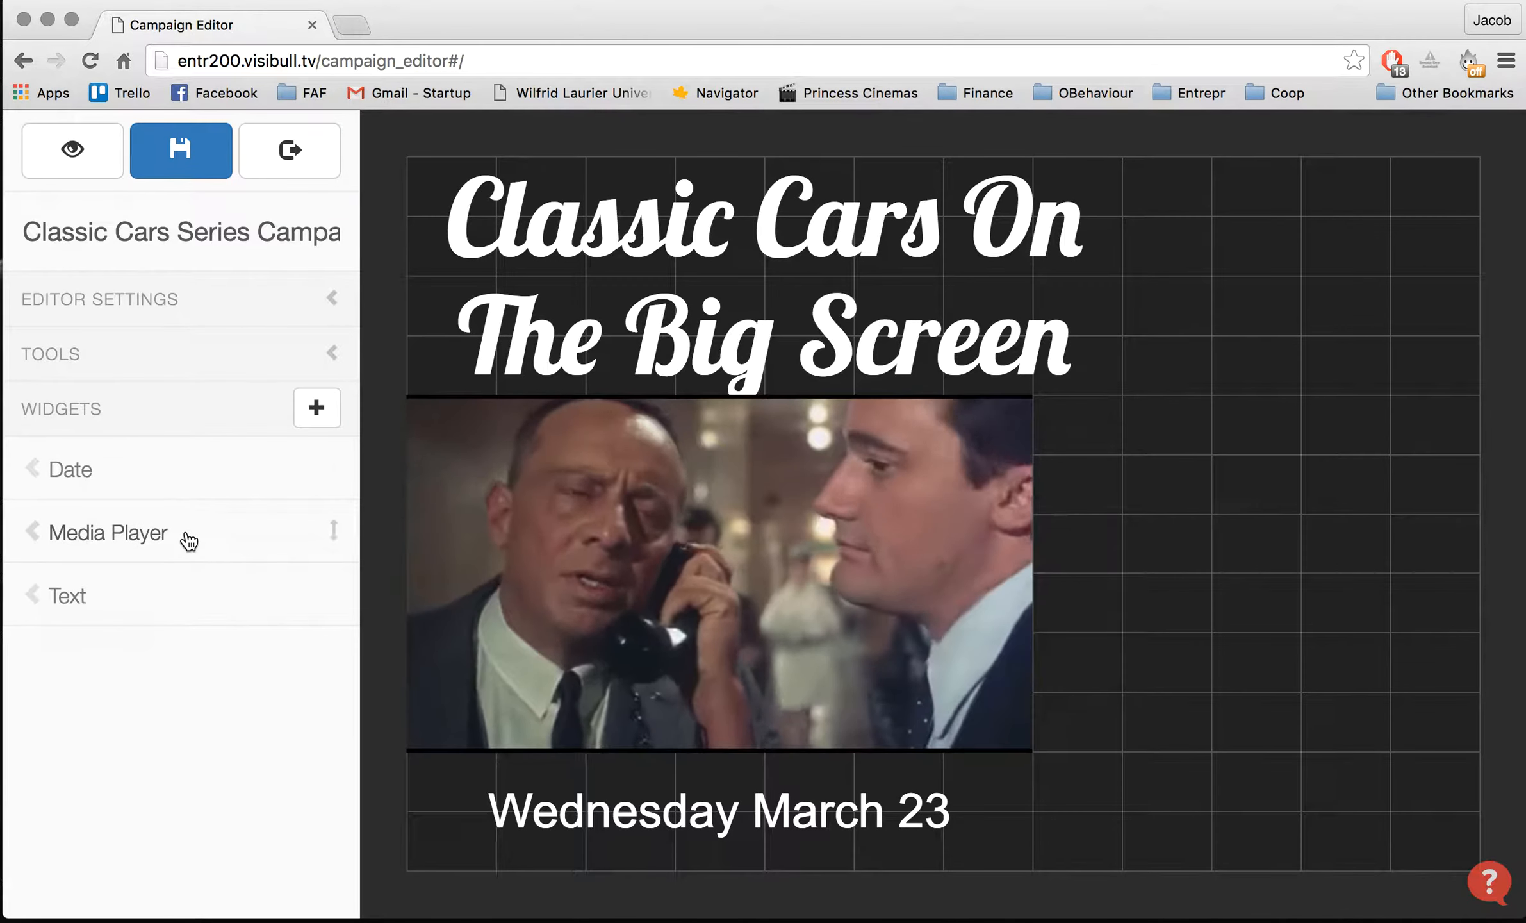
Step: Add a Photo Gallery widget and fit it beside the video at X 58.3, Y 33.3, about 41.7 wide and 66.7 high
click(316, 407)
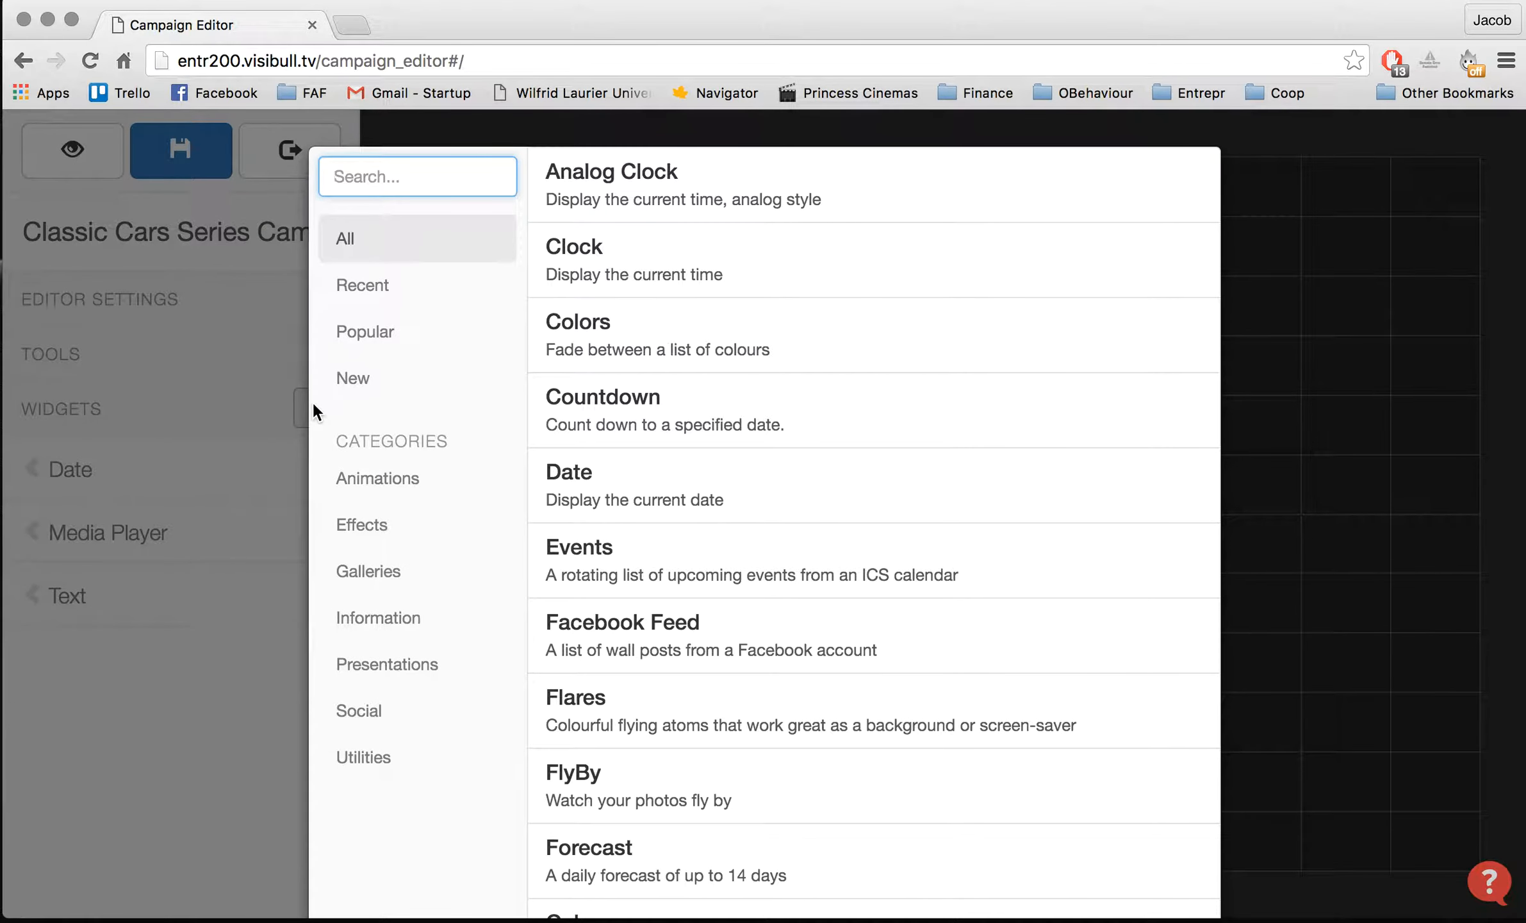
scroll(707, 664, down, 2)
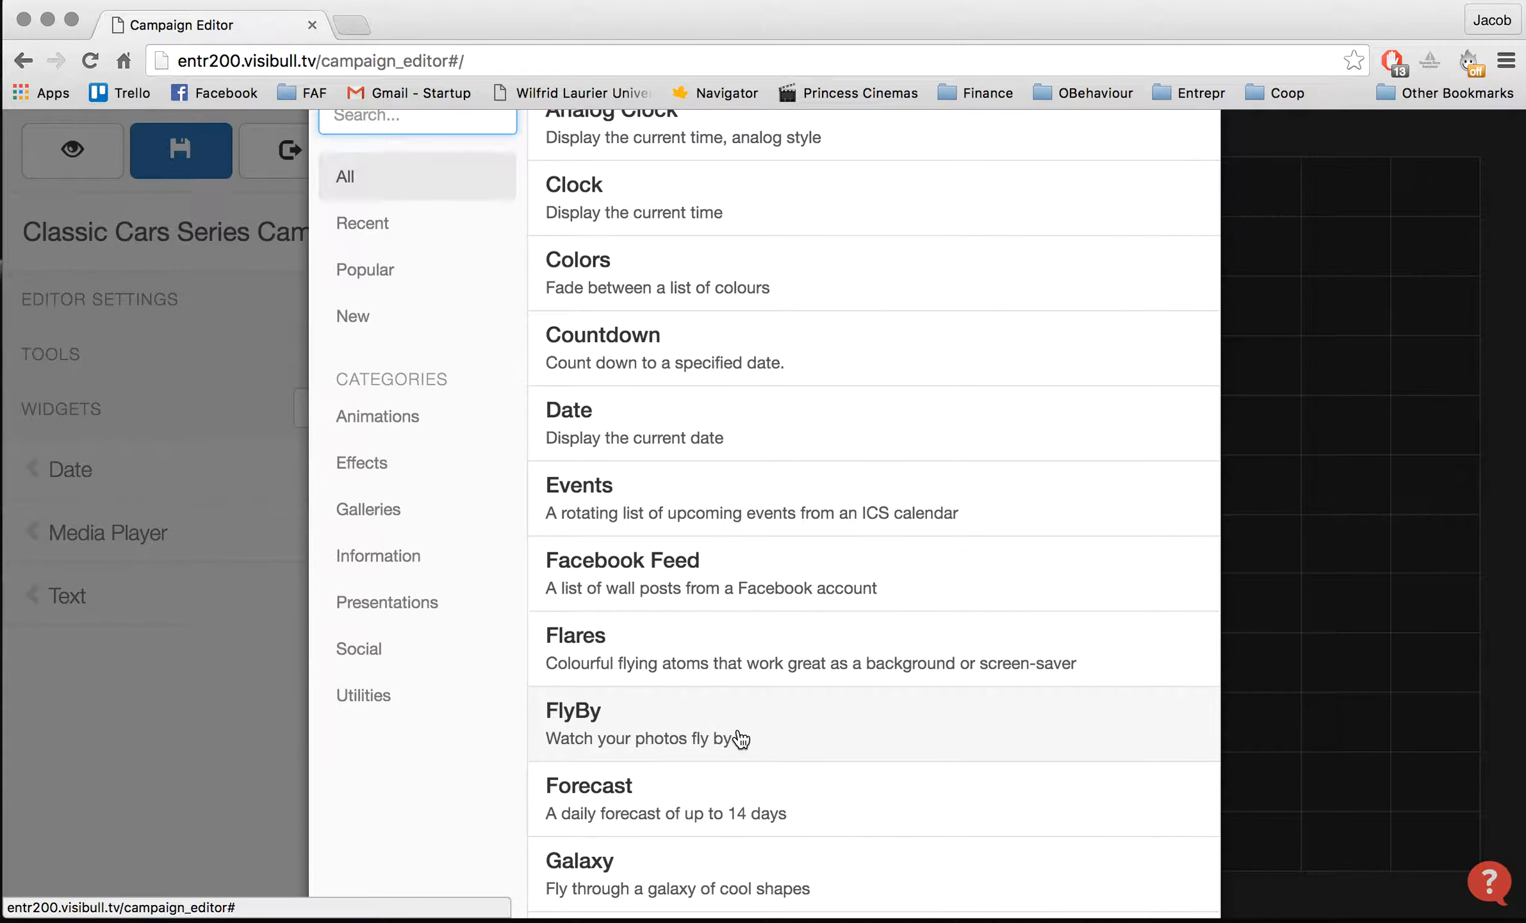
scroll(741, 738, down, 10)
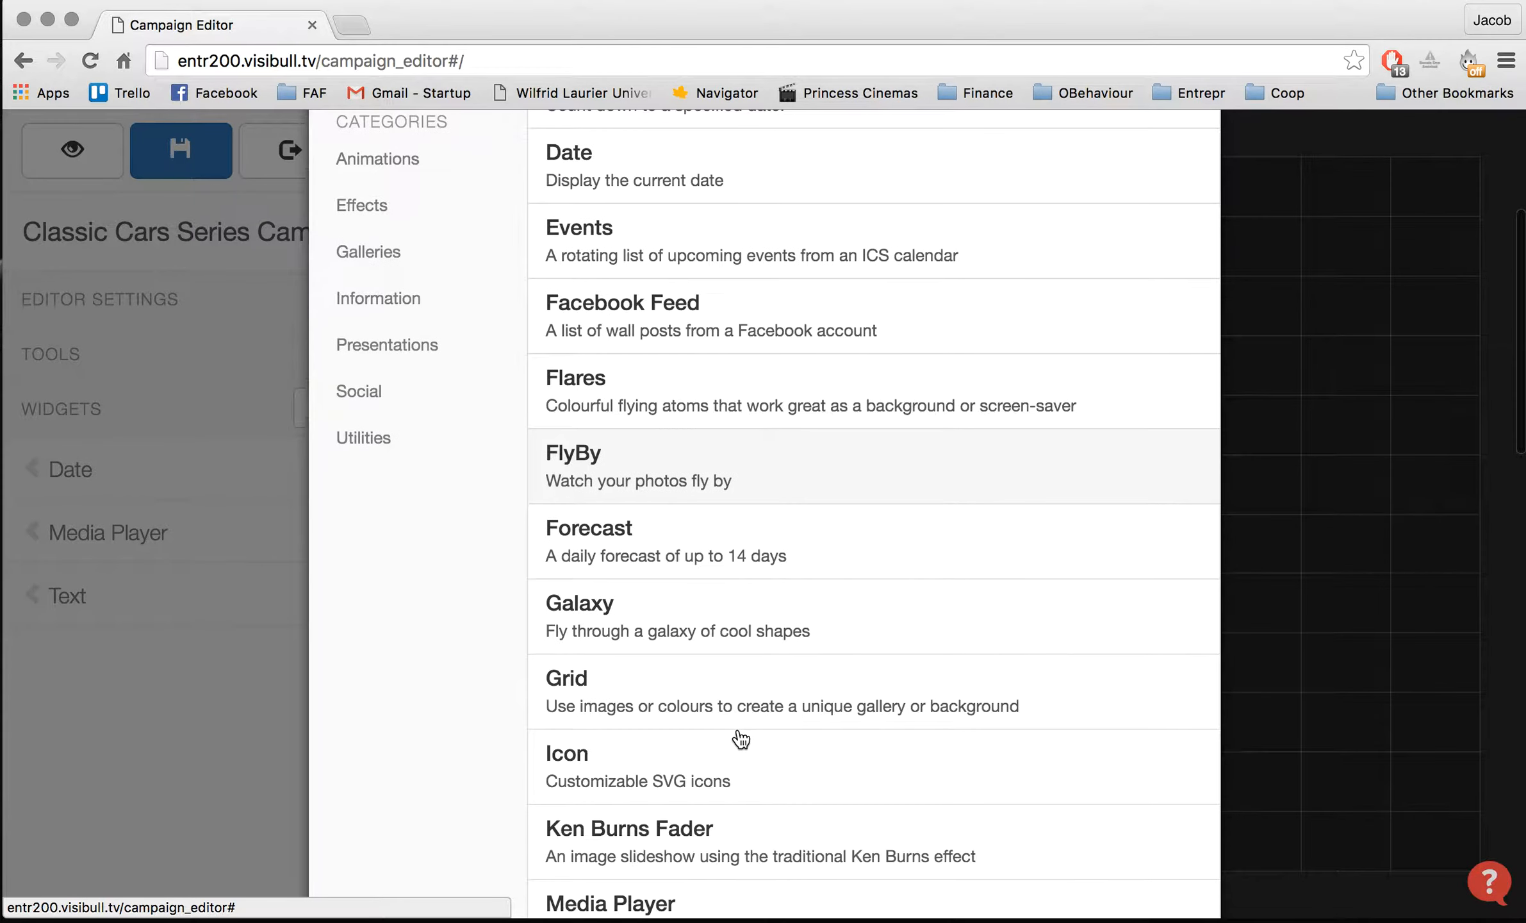
scroll(756, 734, down, 1)
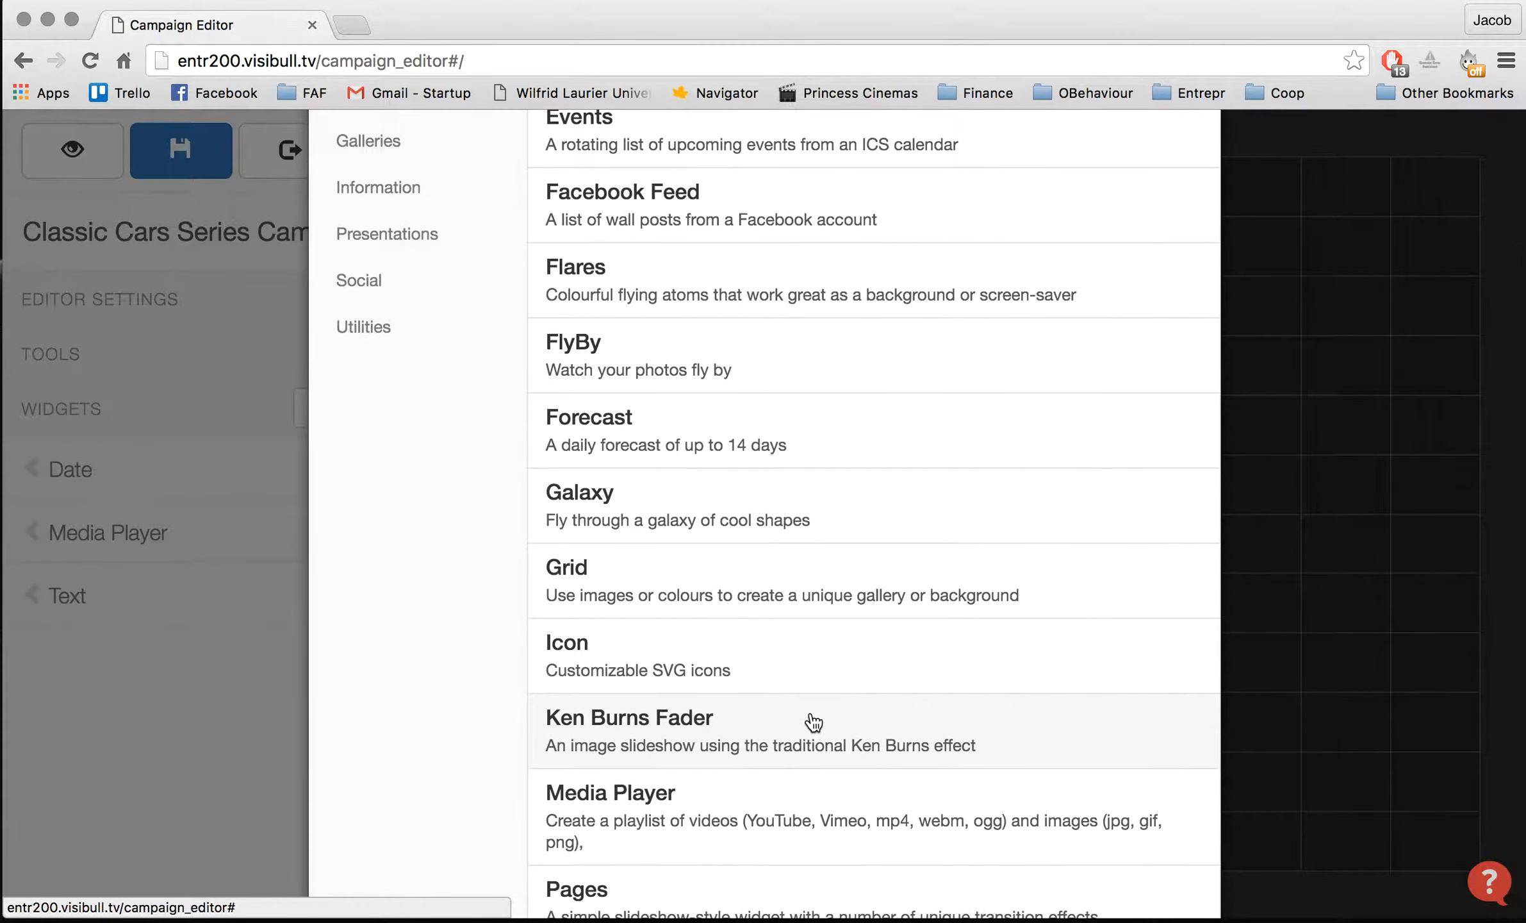
scroll(814, 722, down, 12)
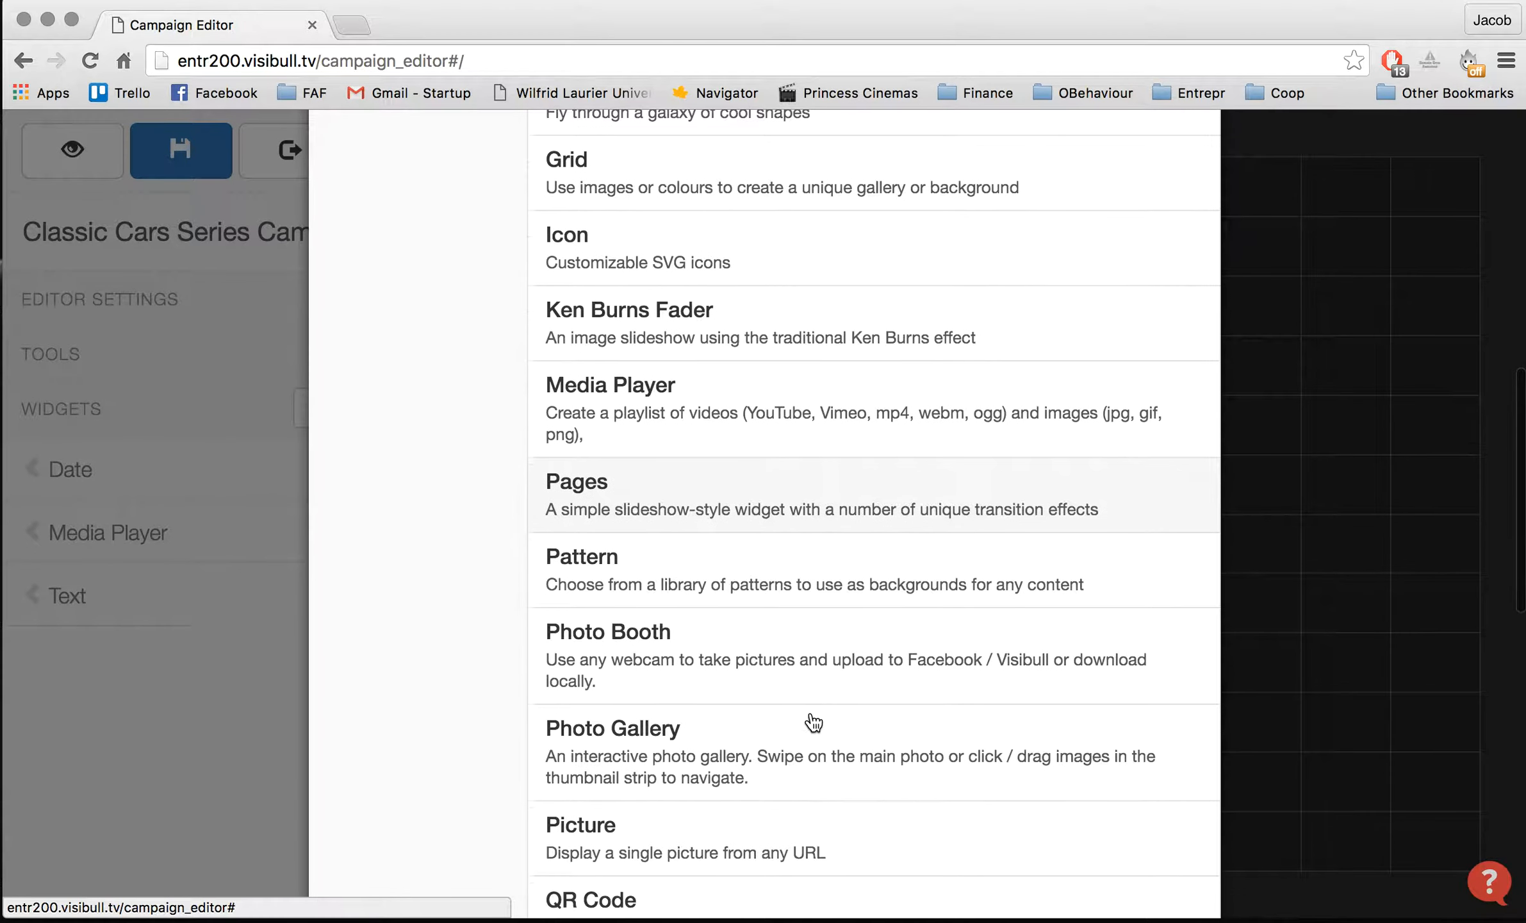
scroll(814, 722, down, 1)
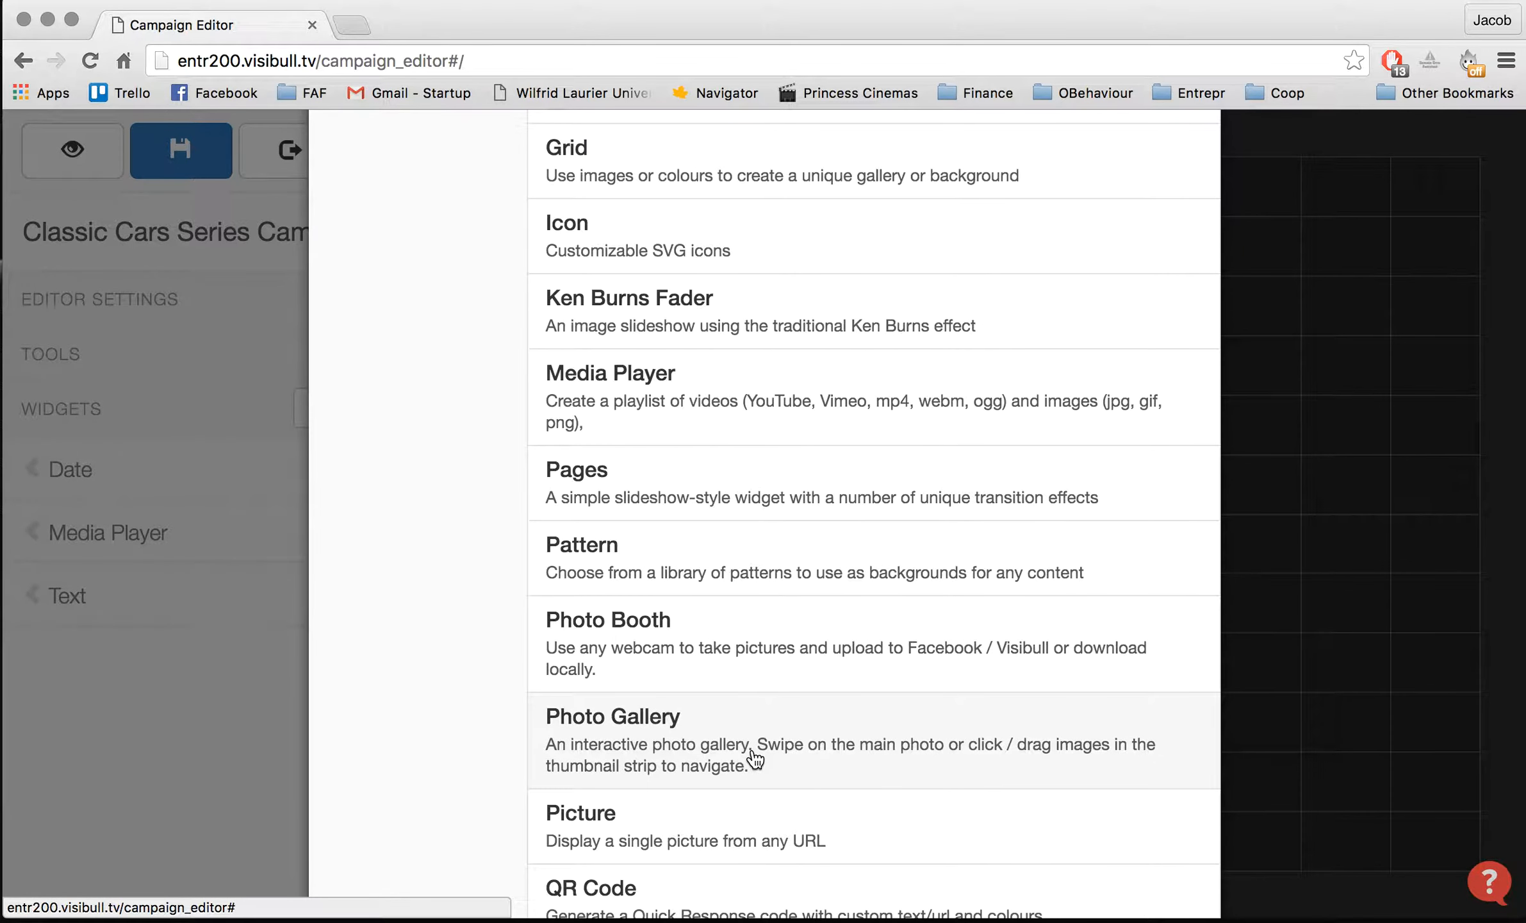
click(746, 731)
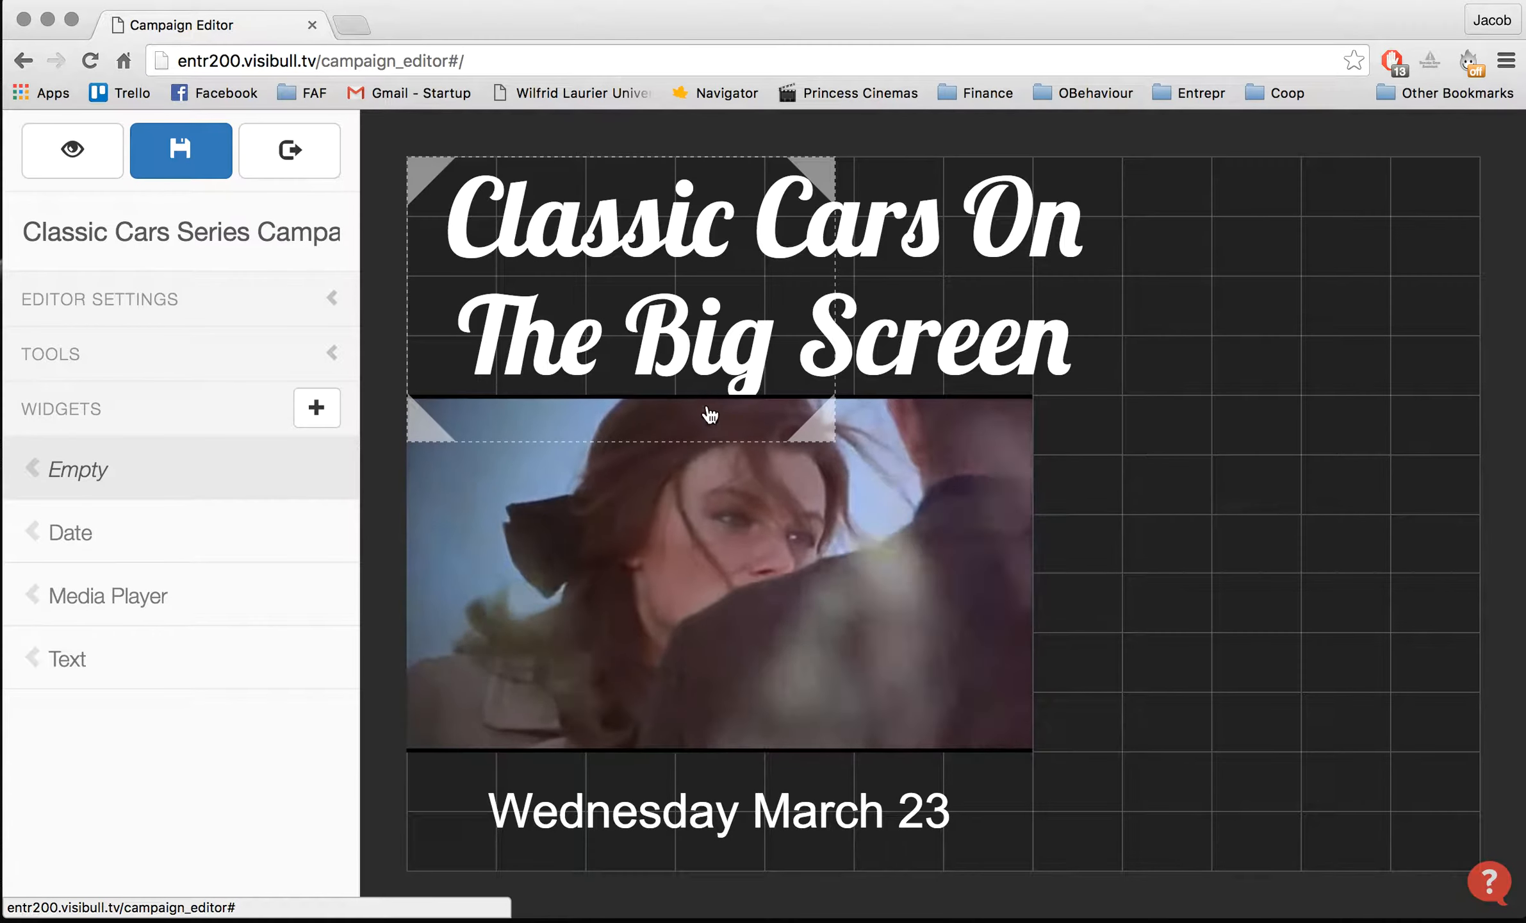
drag(656, 311, 1330, 531)
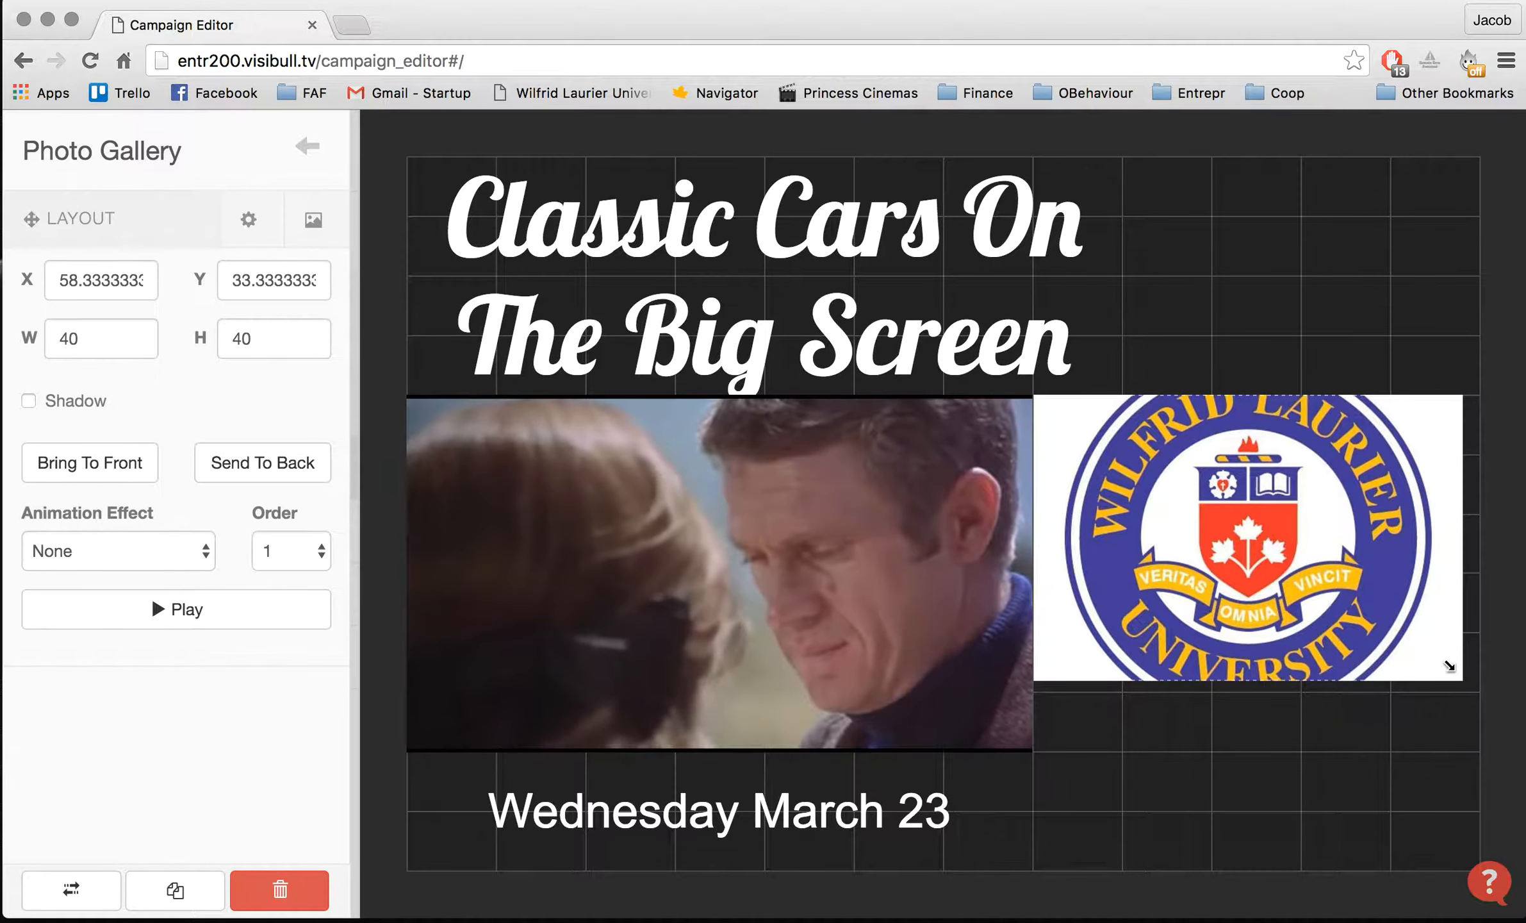
drag(1449, 686, 1461, 852)
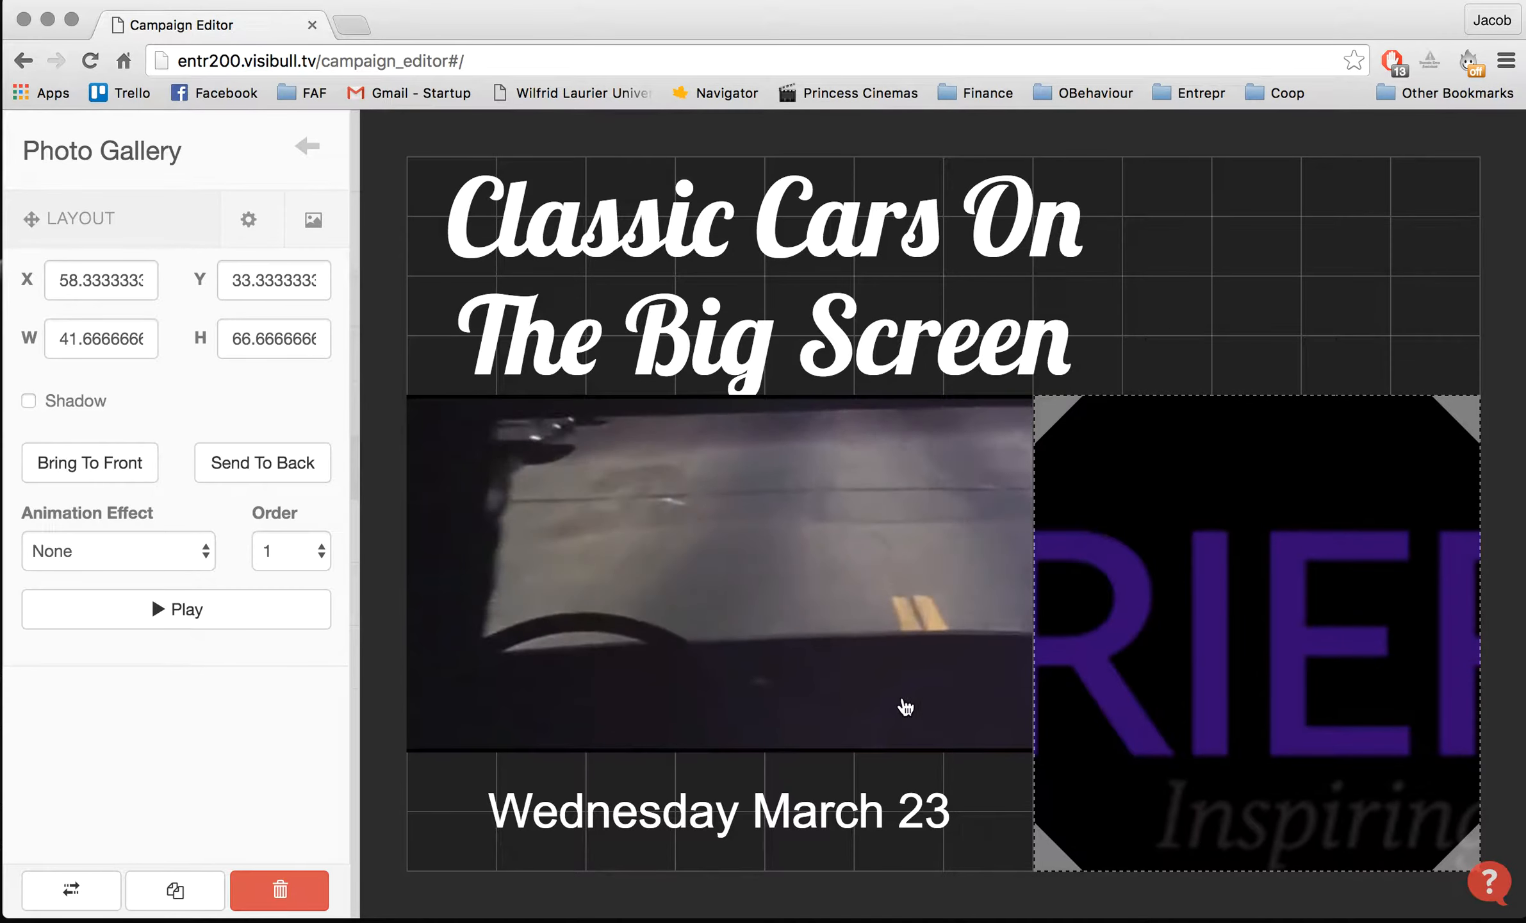
Step: Set the Photo Gallery's image source to the Classic Car Movies Gallery
click(248, 220)
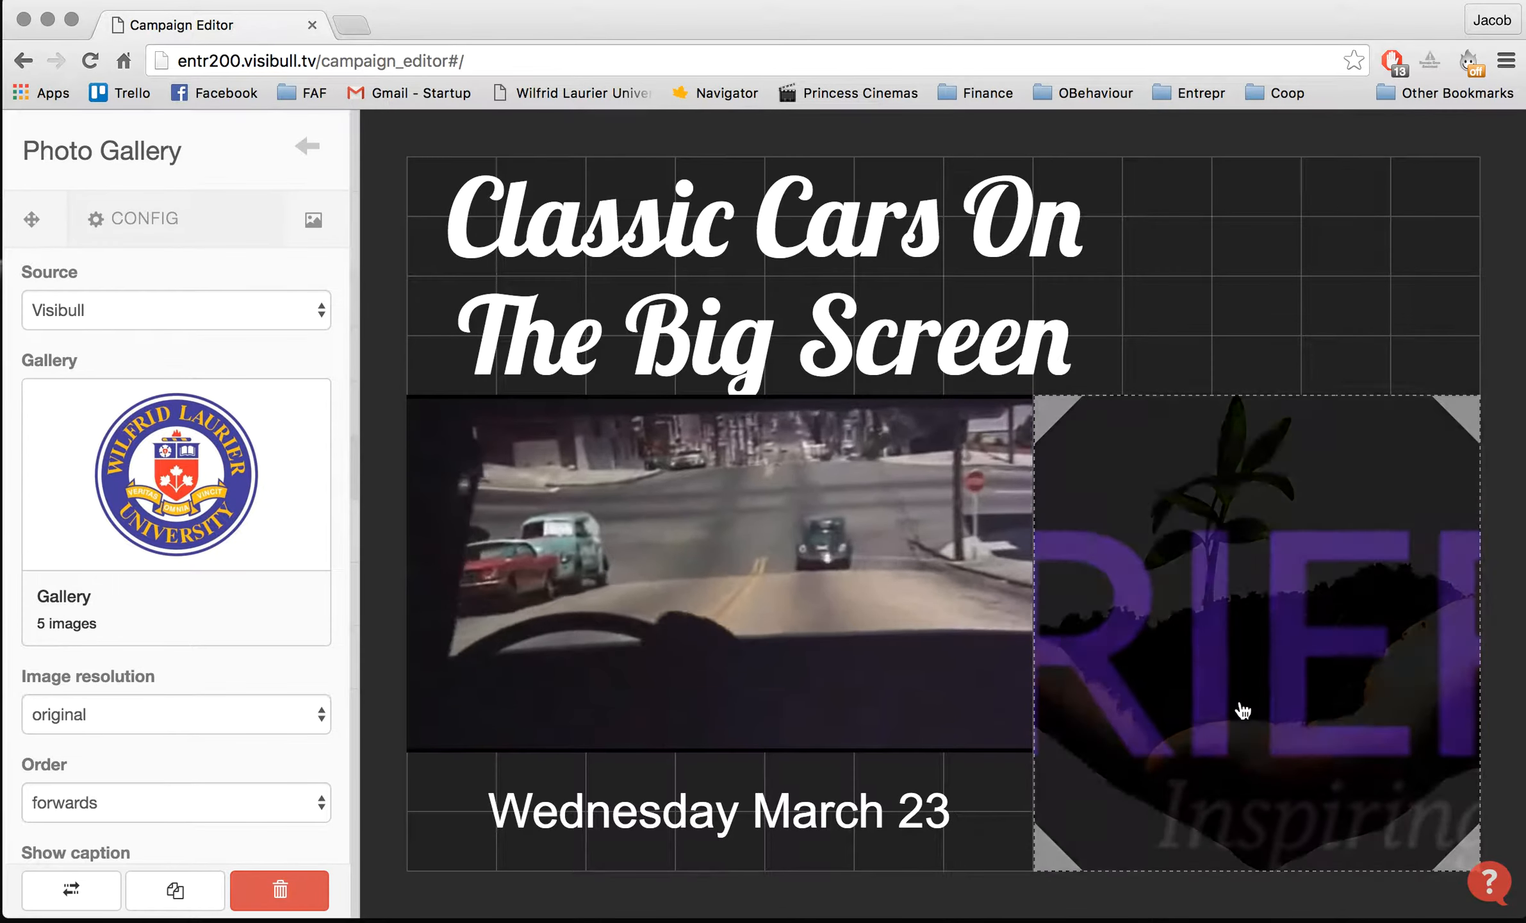
click(108, 627)
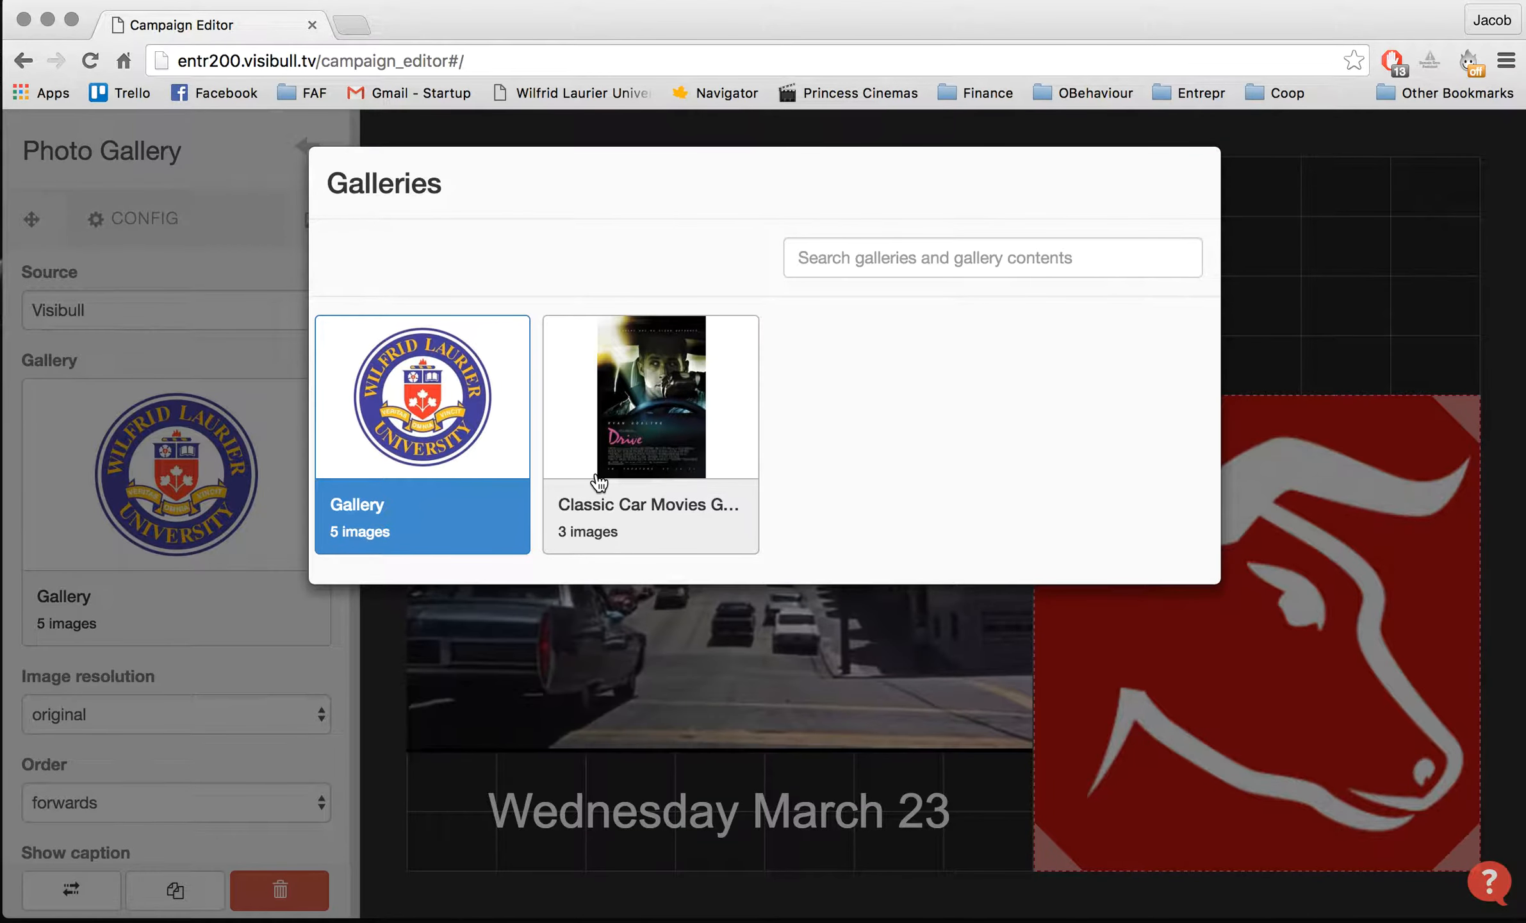
click(599, 482)
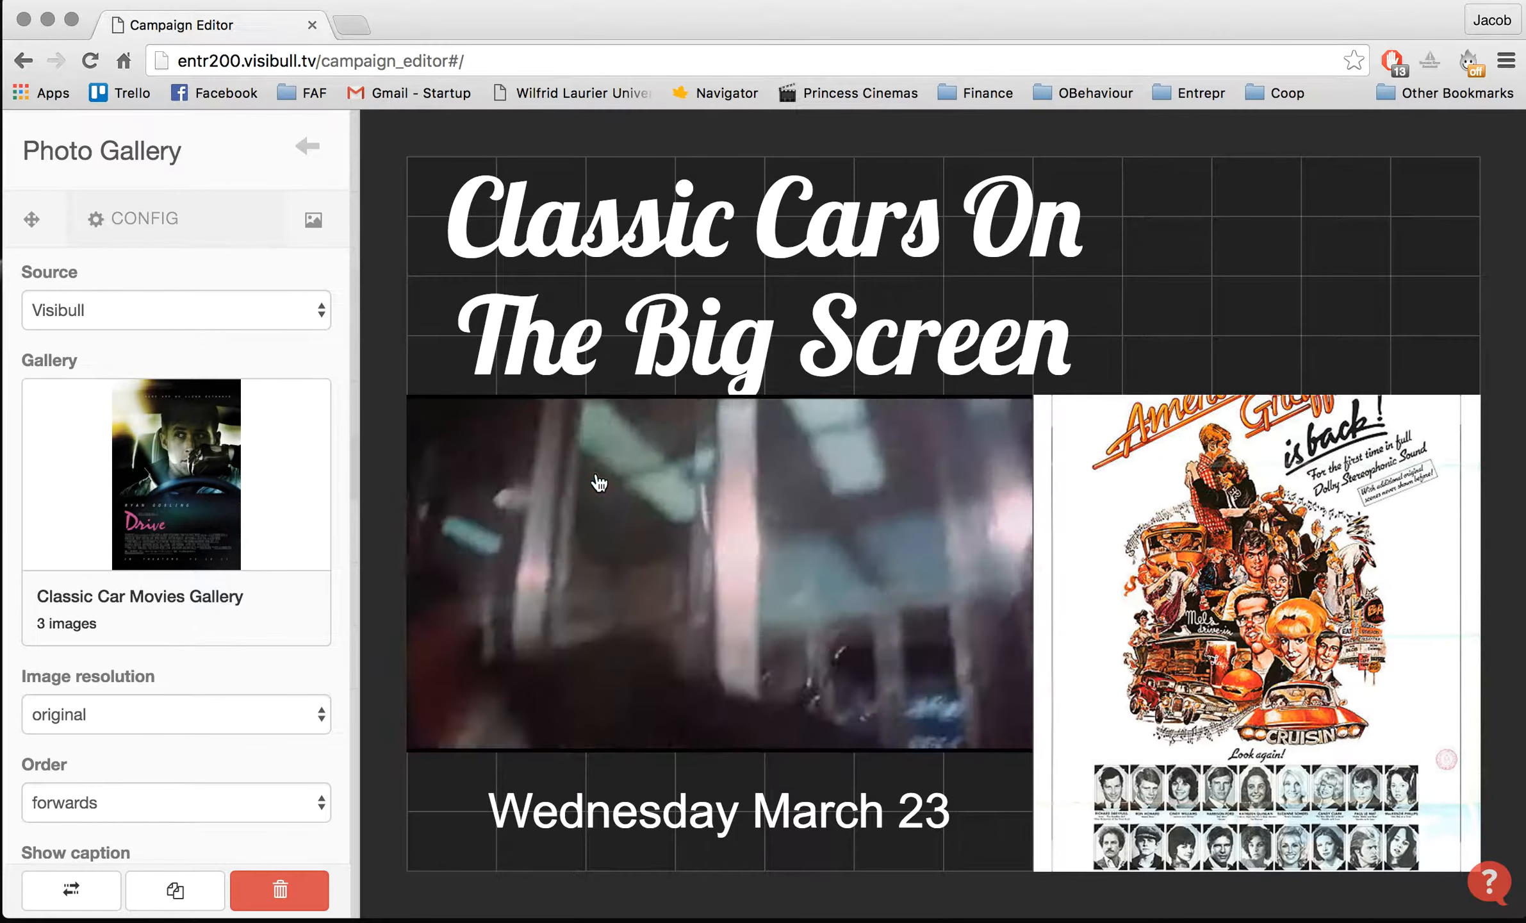
Step: Set the Photo Gallery's image order to random and its image size to contain
scroll(242, 692, down, 5)
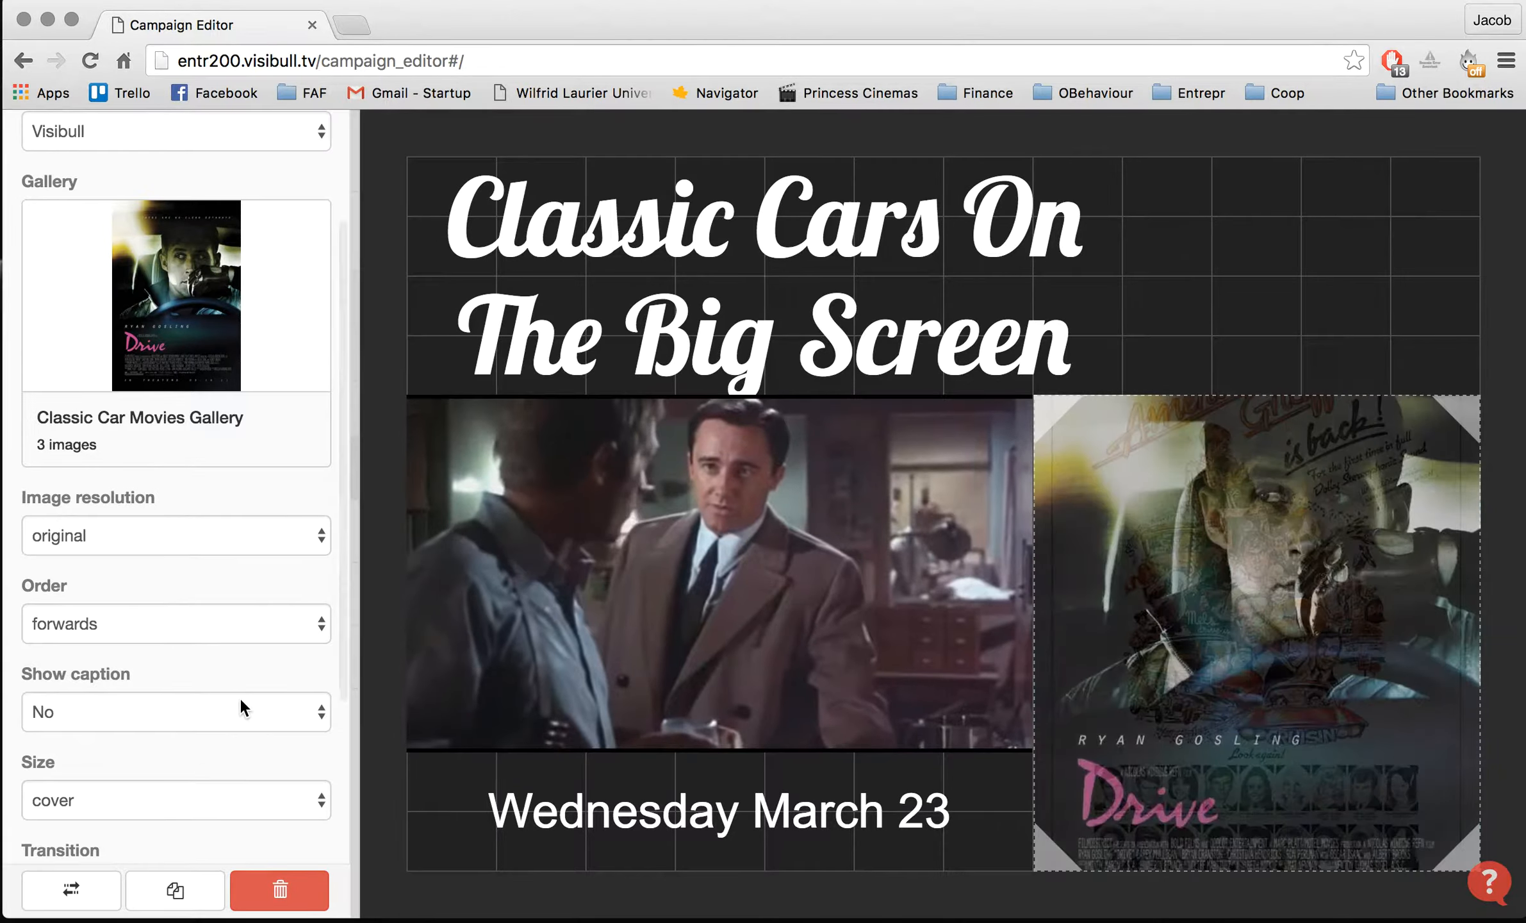
scroll(238, 697, down, 2)
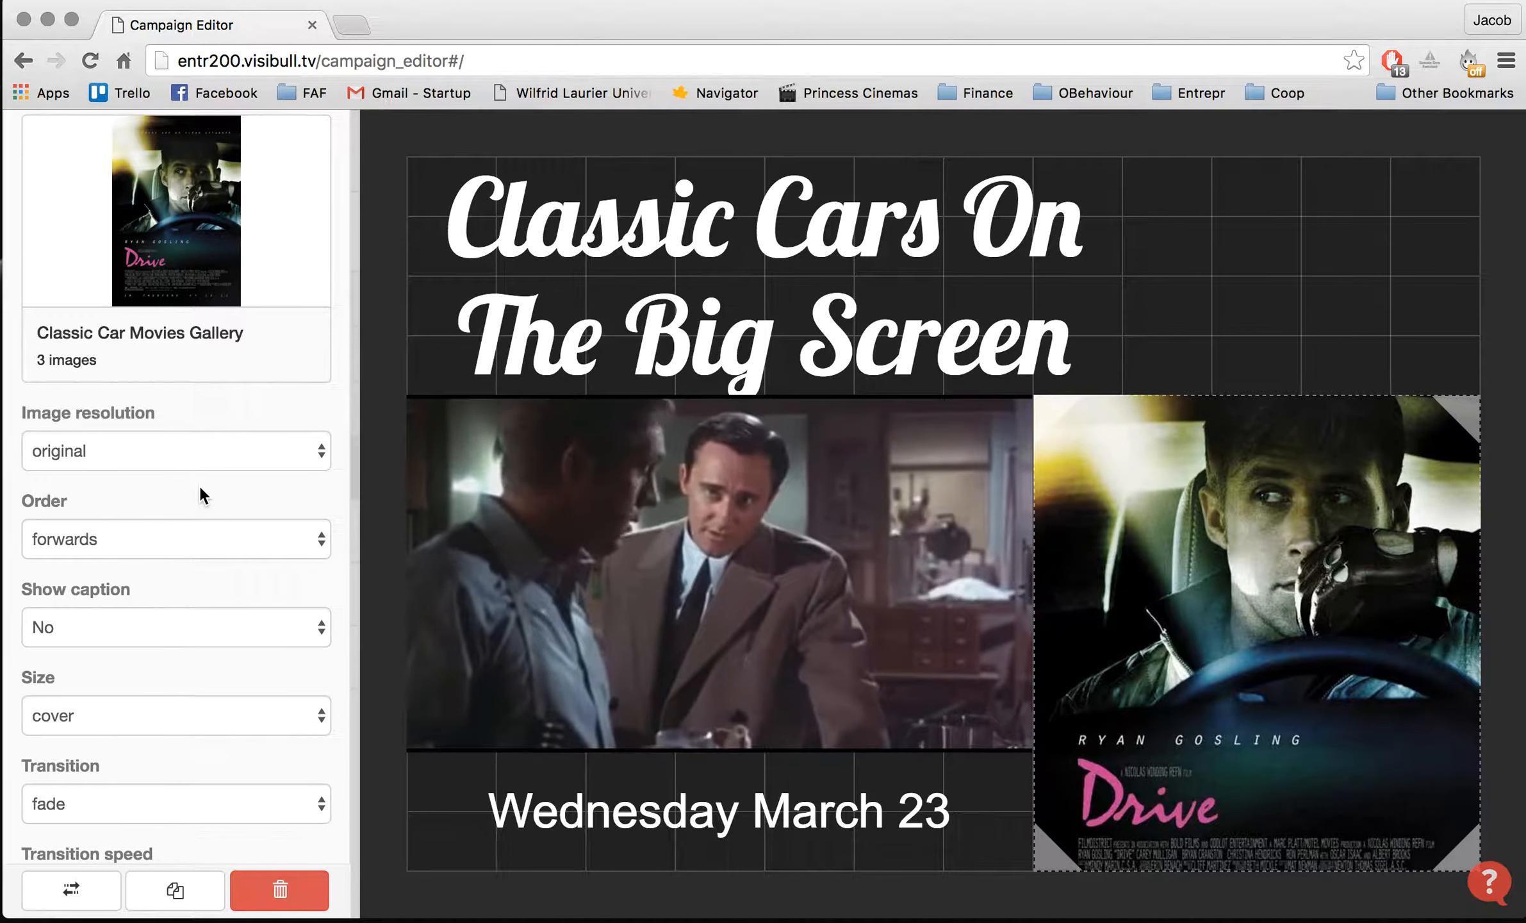
click(184, 540)
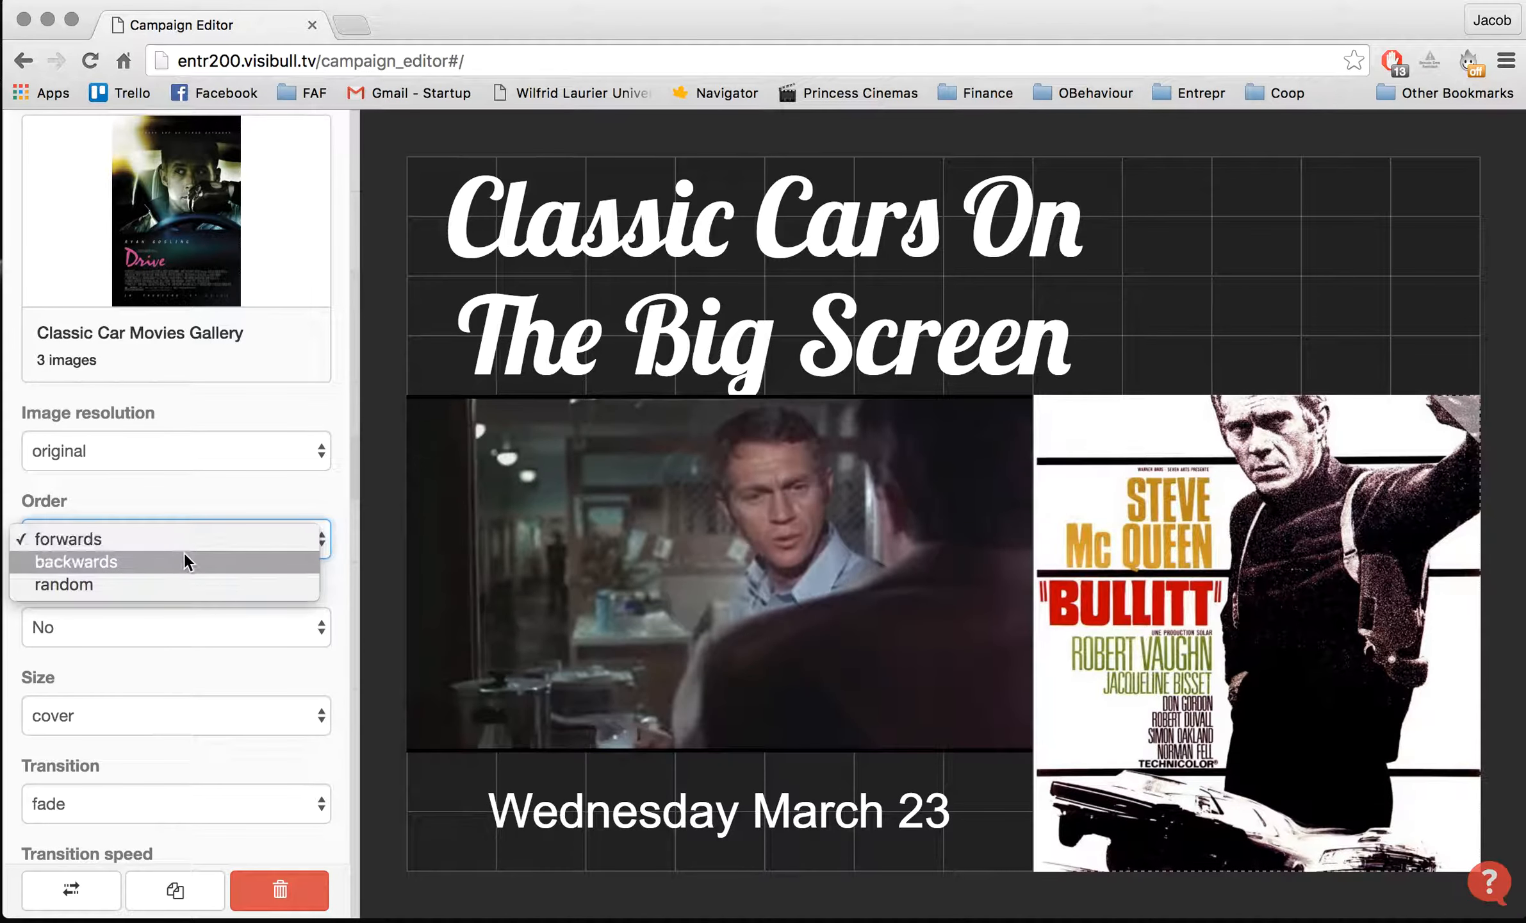
click(176, 579)
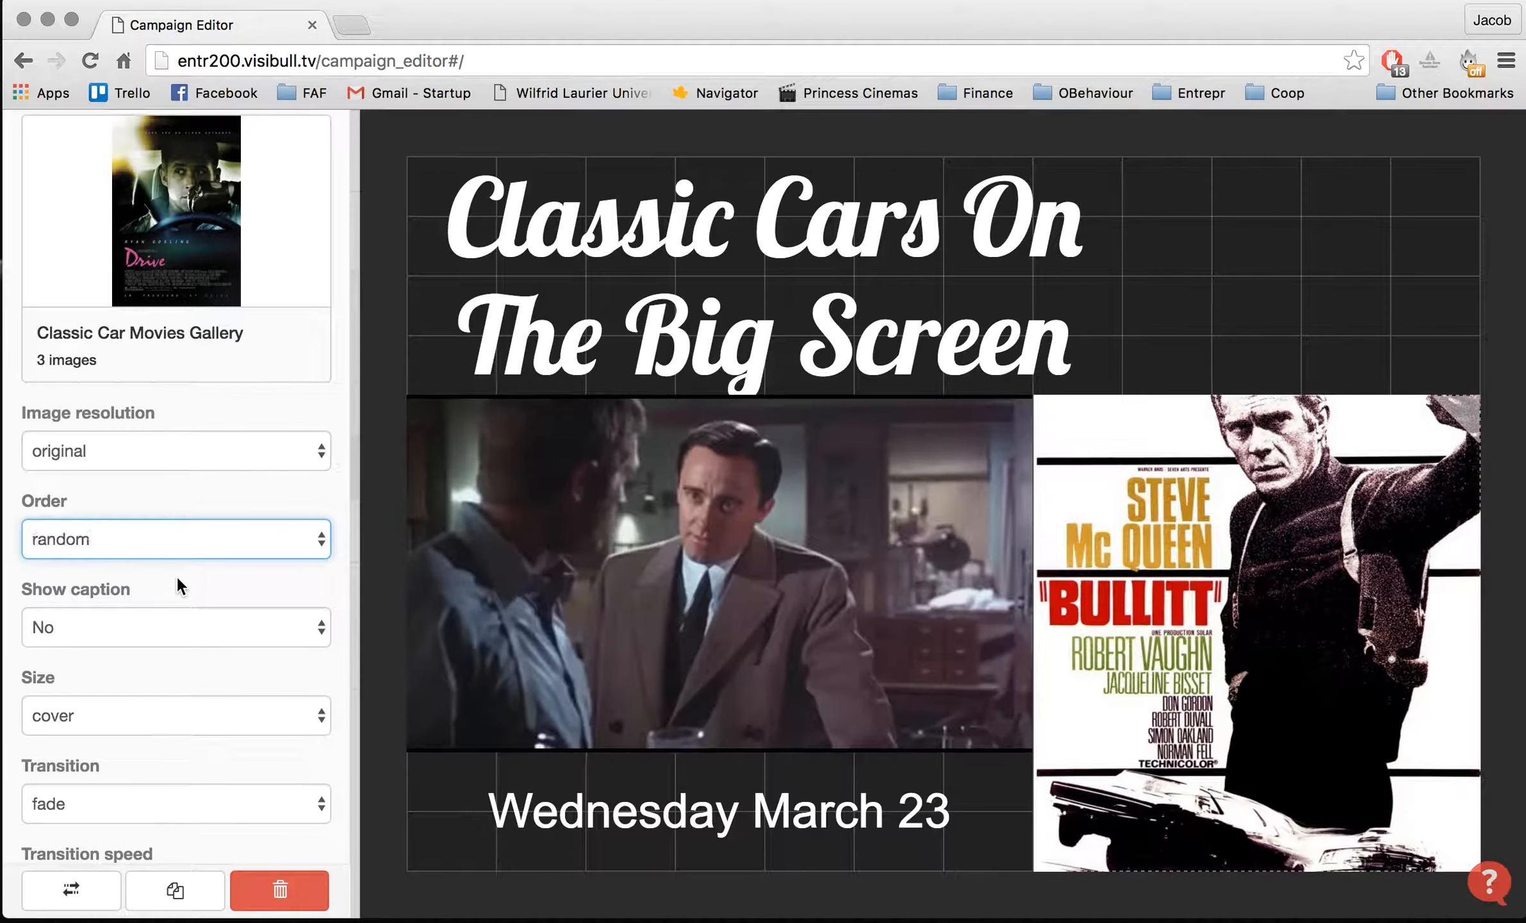
scroll(175, 573, down, 2)
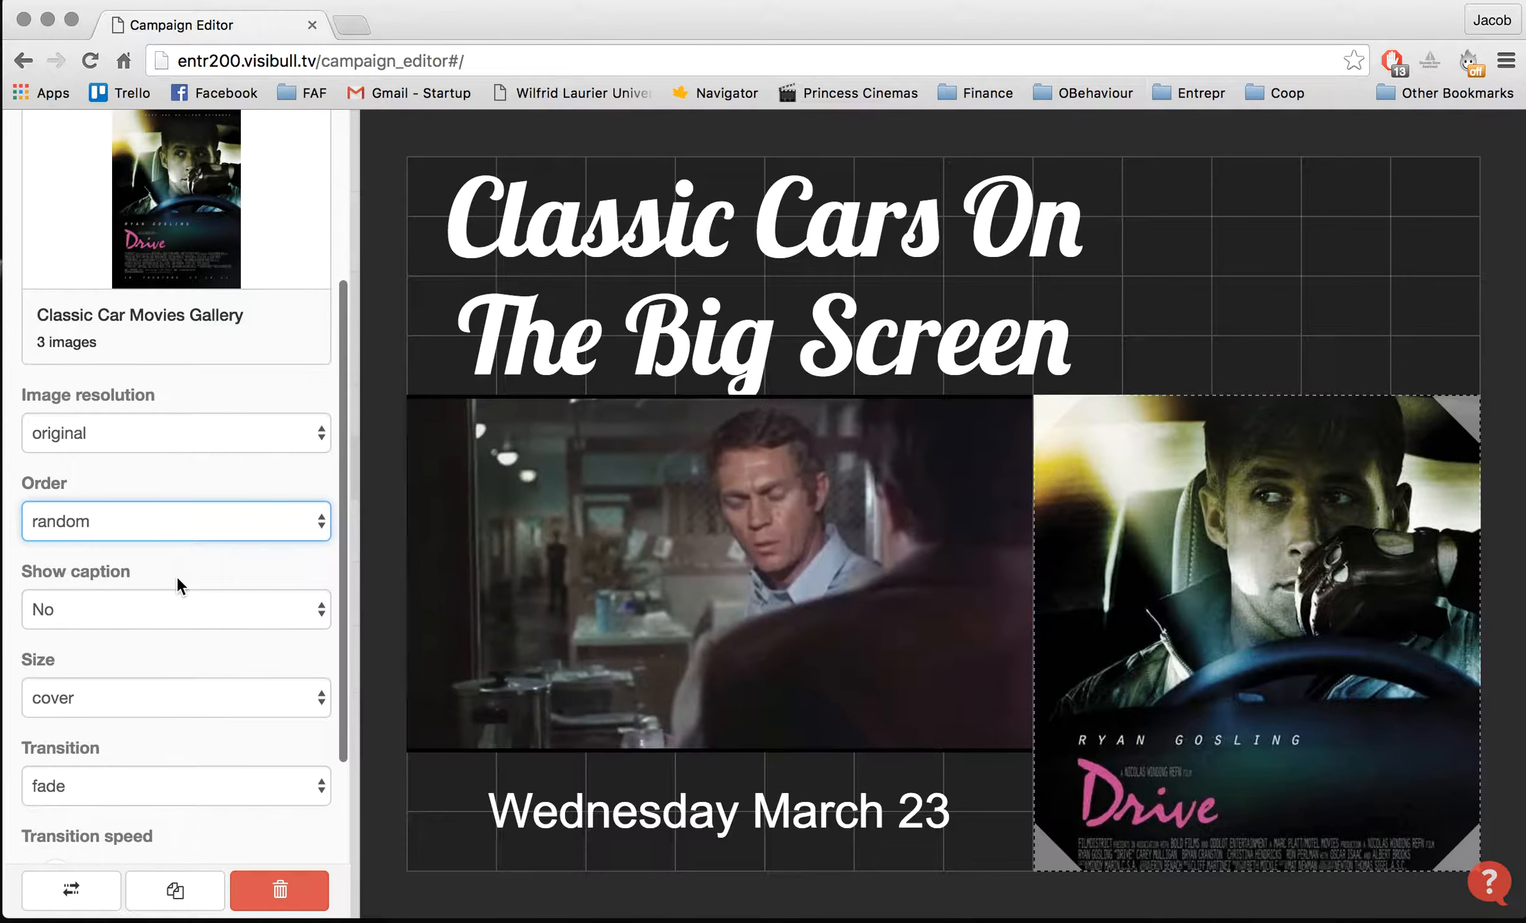
scroll(177, 577, down, 2)
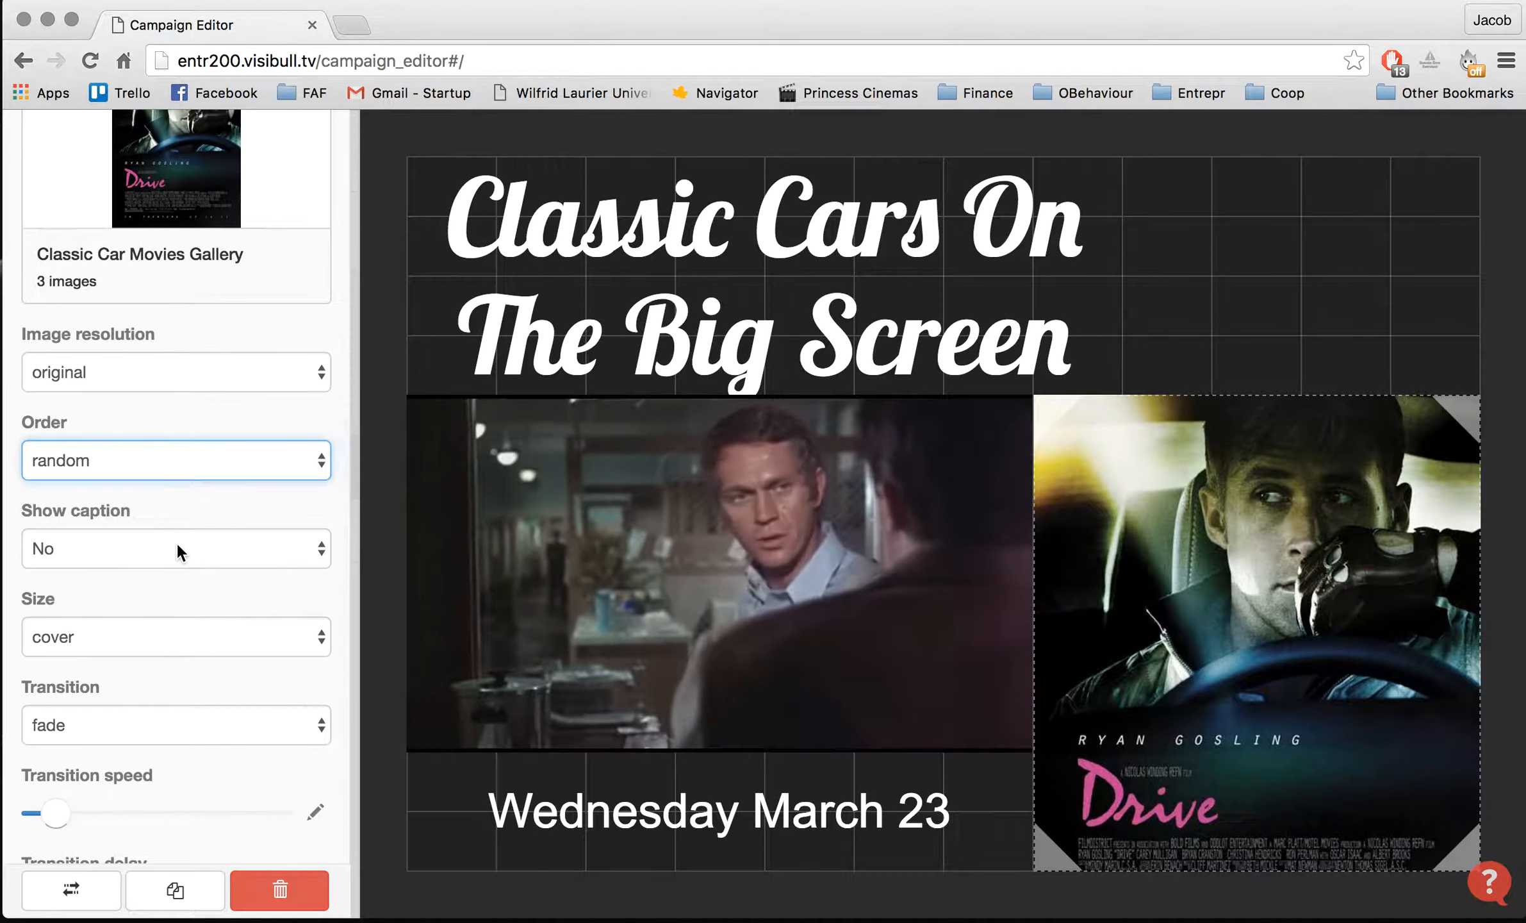
scroll(176, 541, down, 1)
click(176, 543)
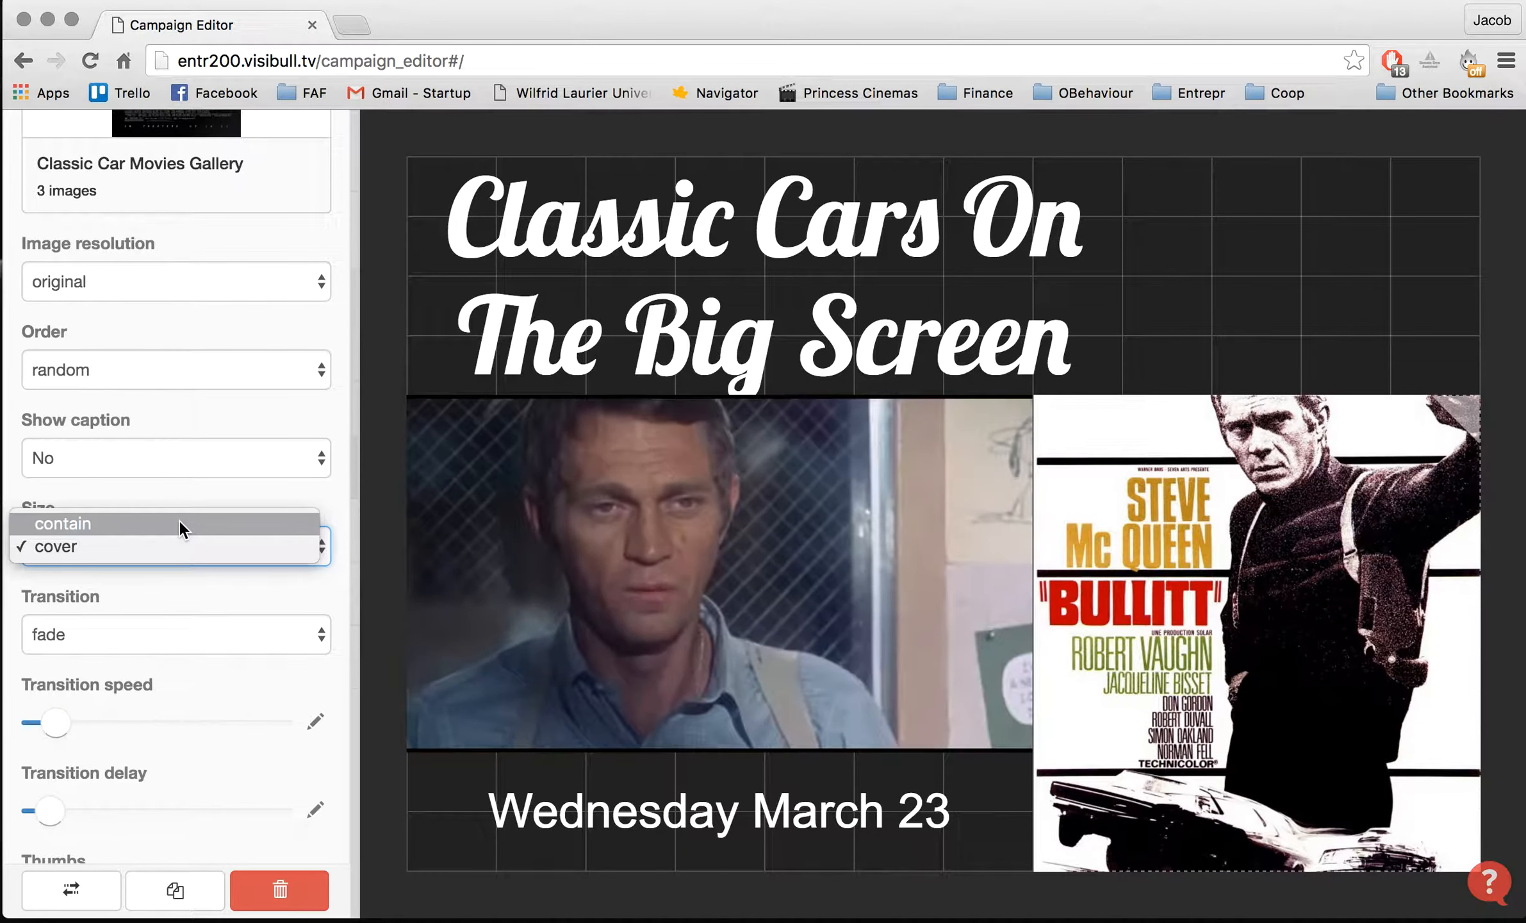
click(180, 524)
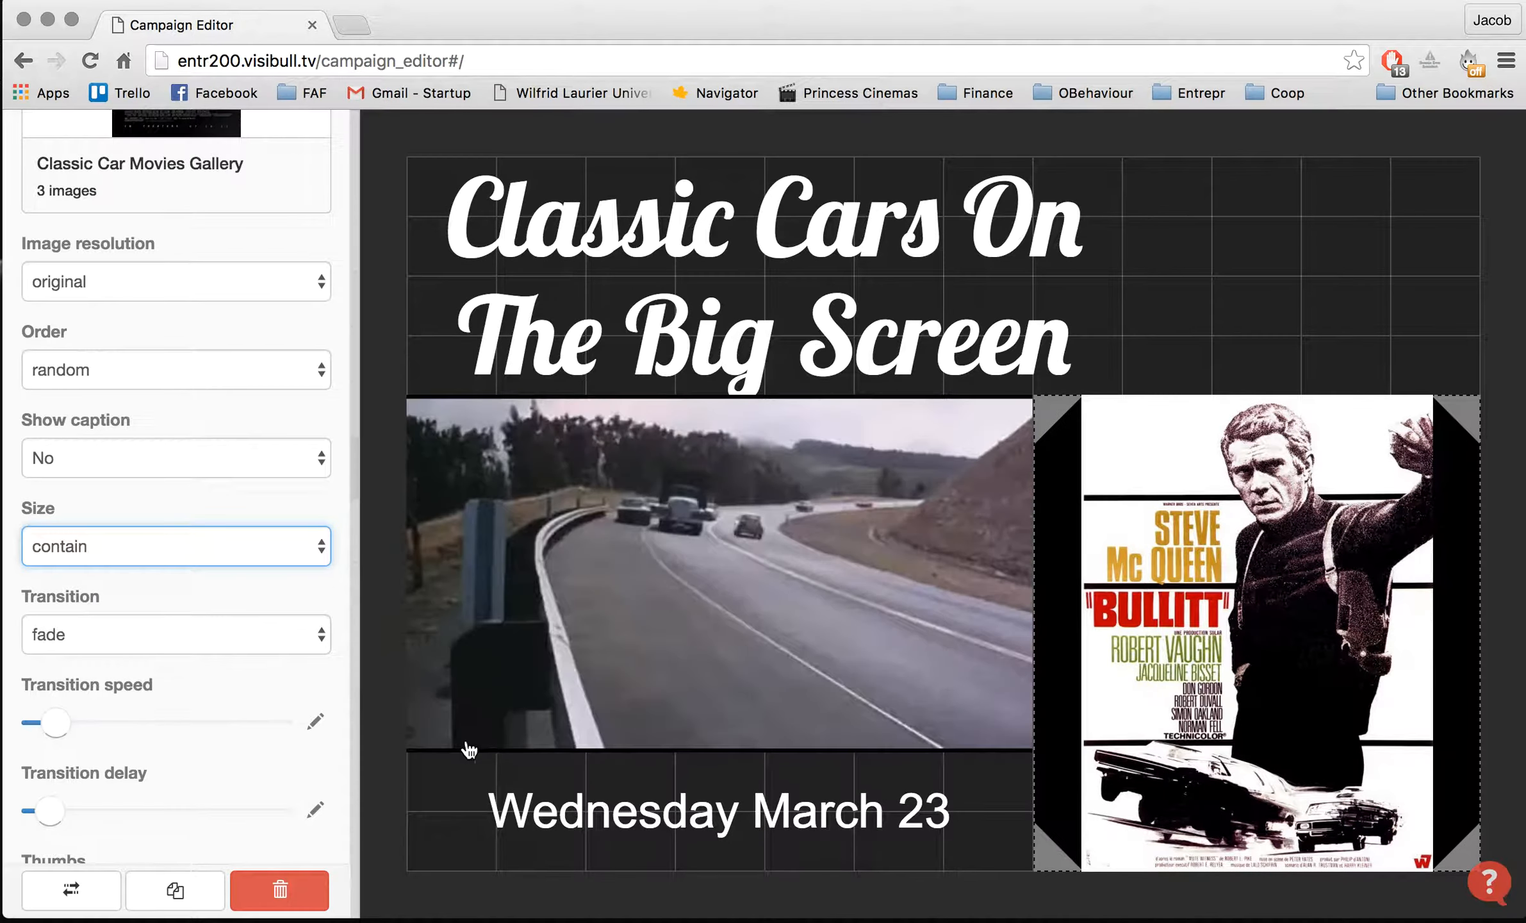
Step: Raise the Photo Gallery's transition speed setting to about a third of its range and increase its transition delay slightly
scroll(237, 650, down, 3)
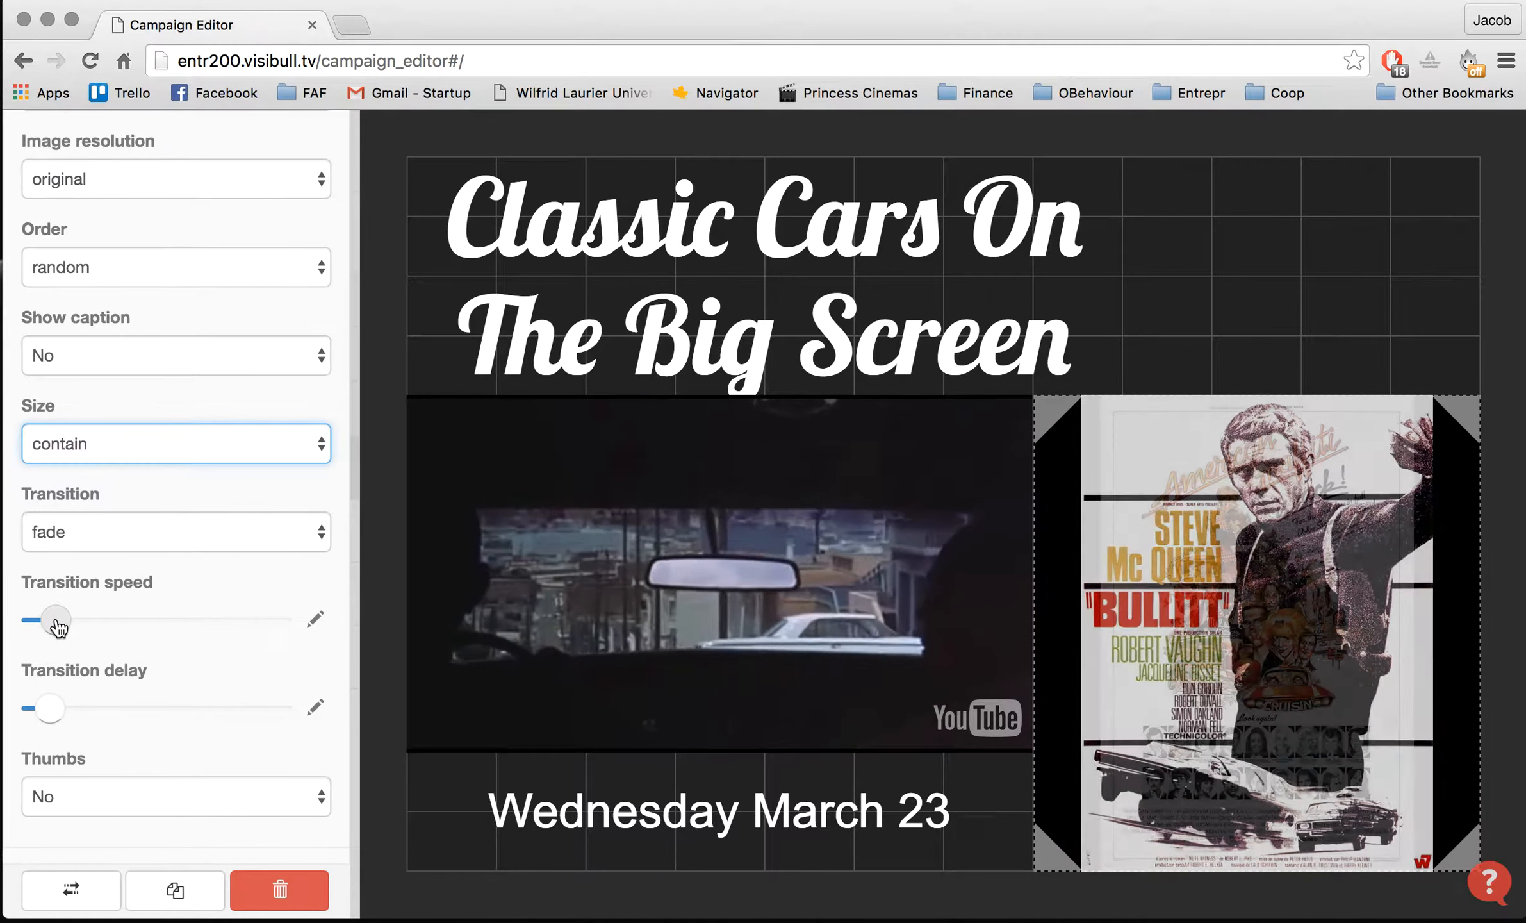
drag(104, 627, 109, 629)
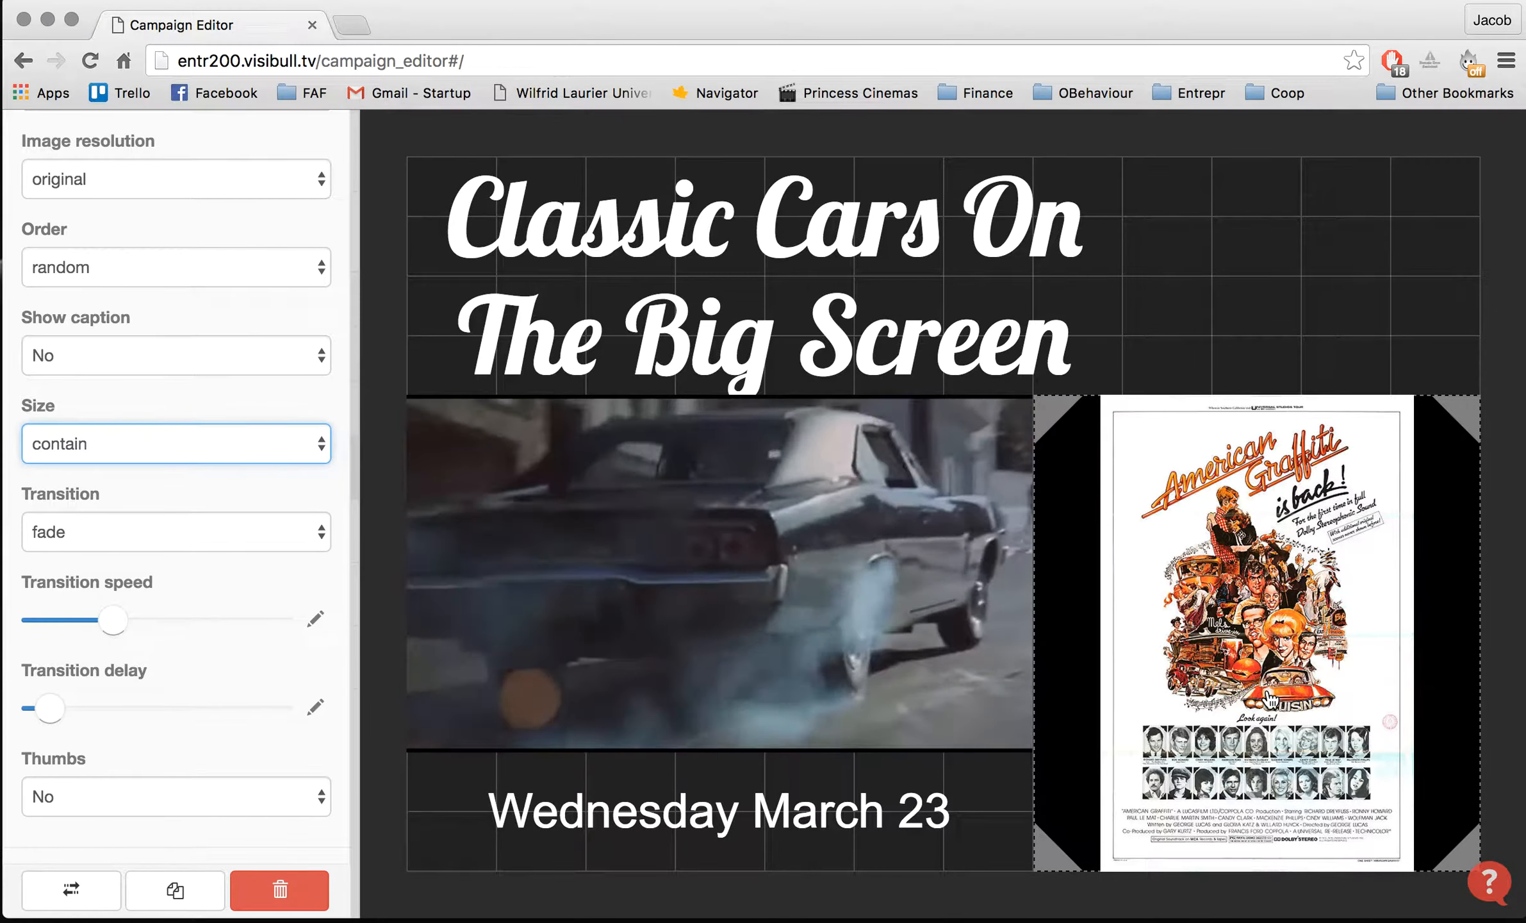
click(79, 731)
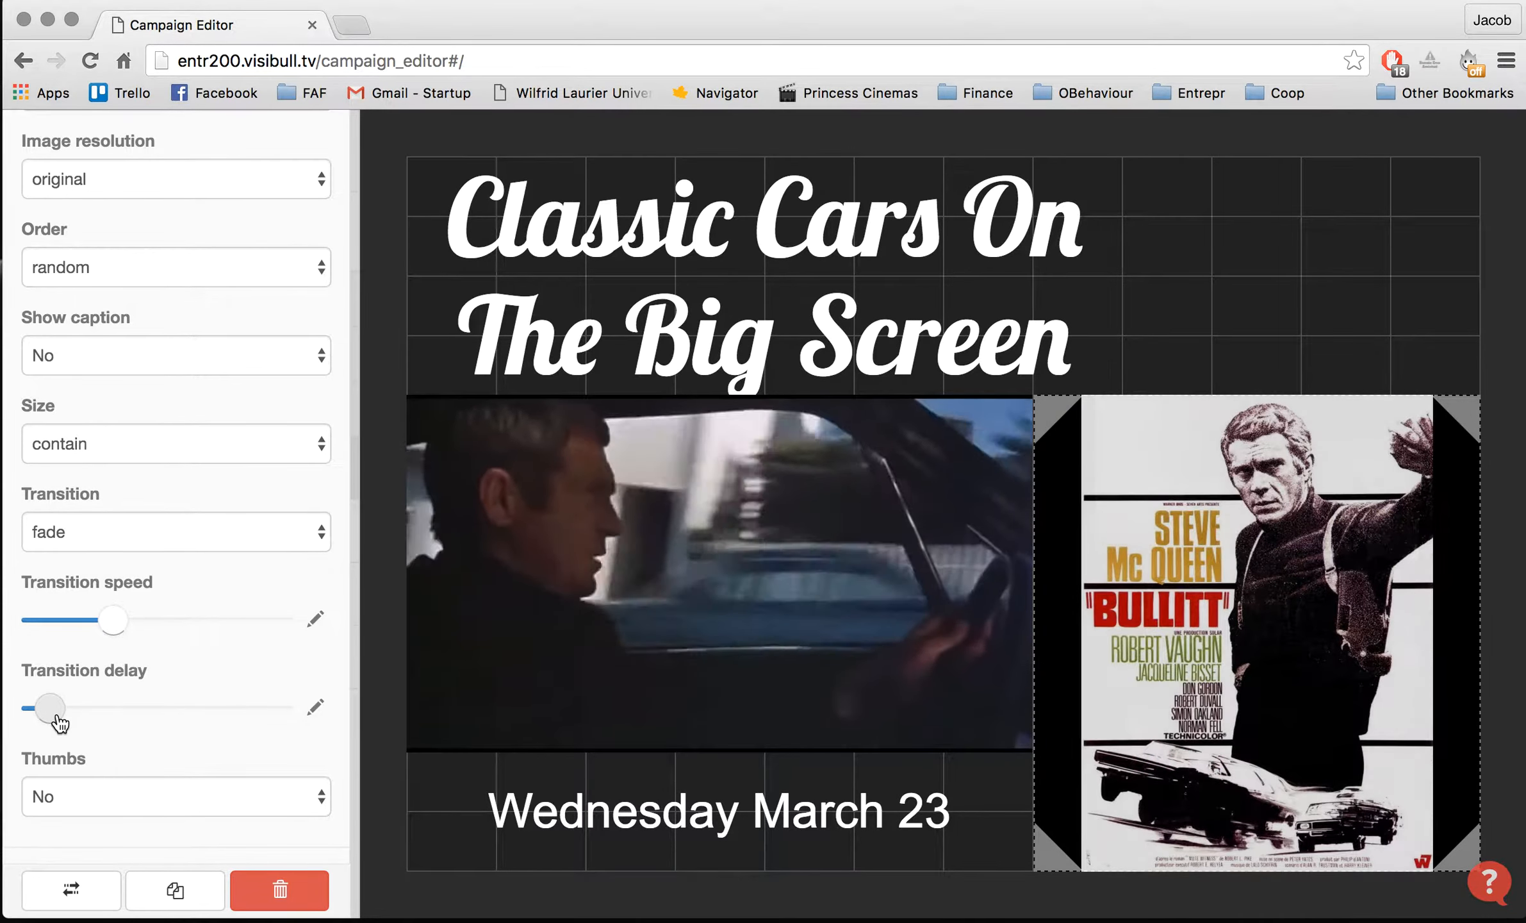
click(55, 710)
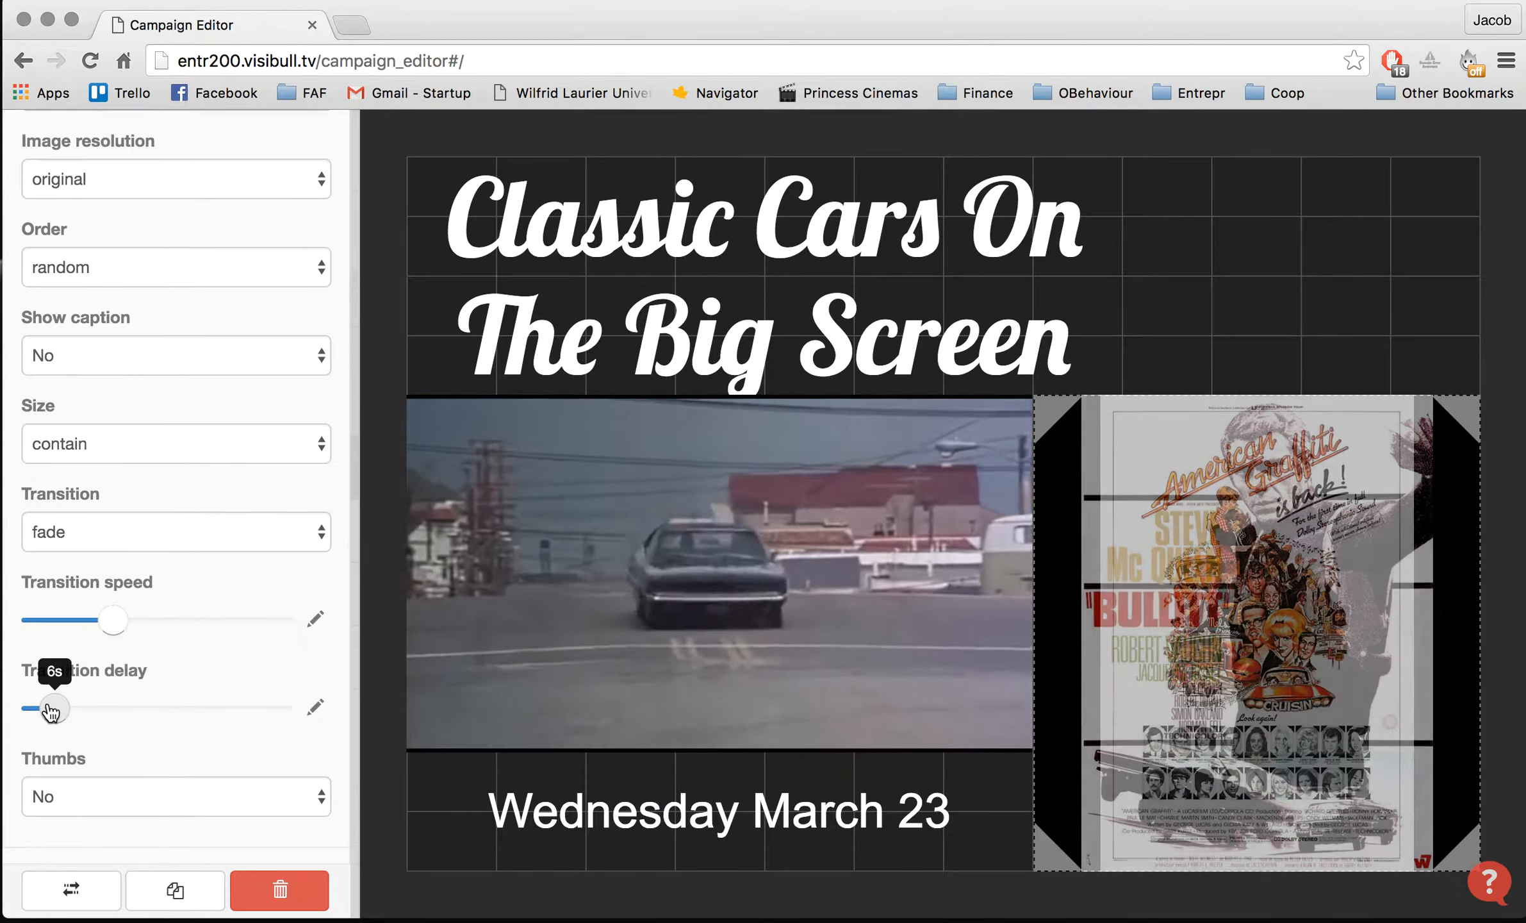
drag(51, 711, 60, 713)
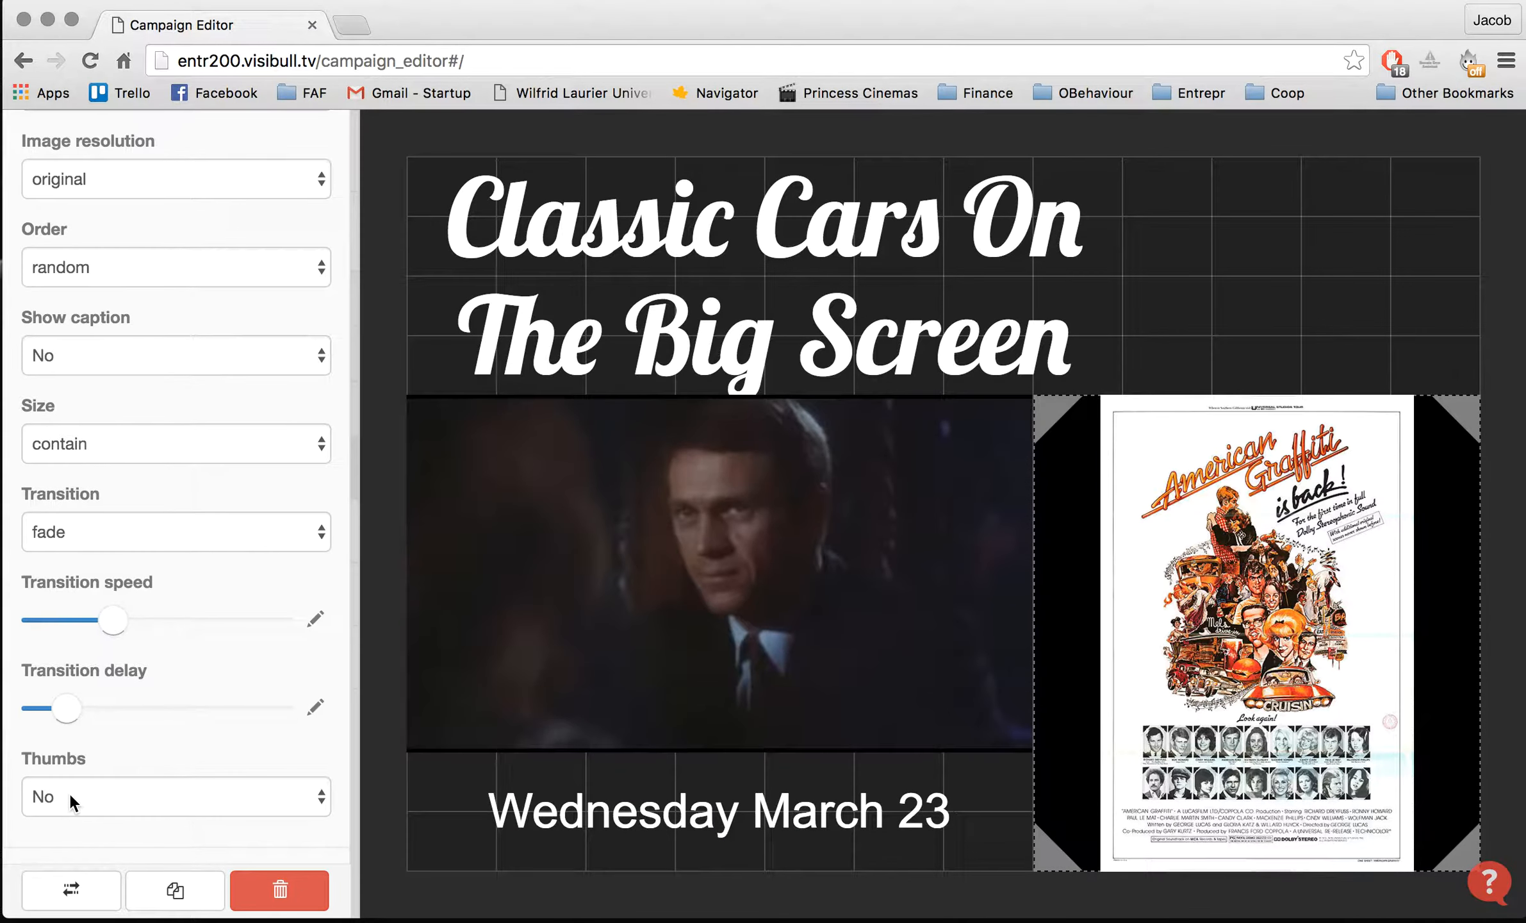
Step: Try the Photo Gallery with Thumbs set to Yes and set it back to No
click(68, 791)
click(69, 819)
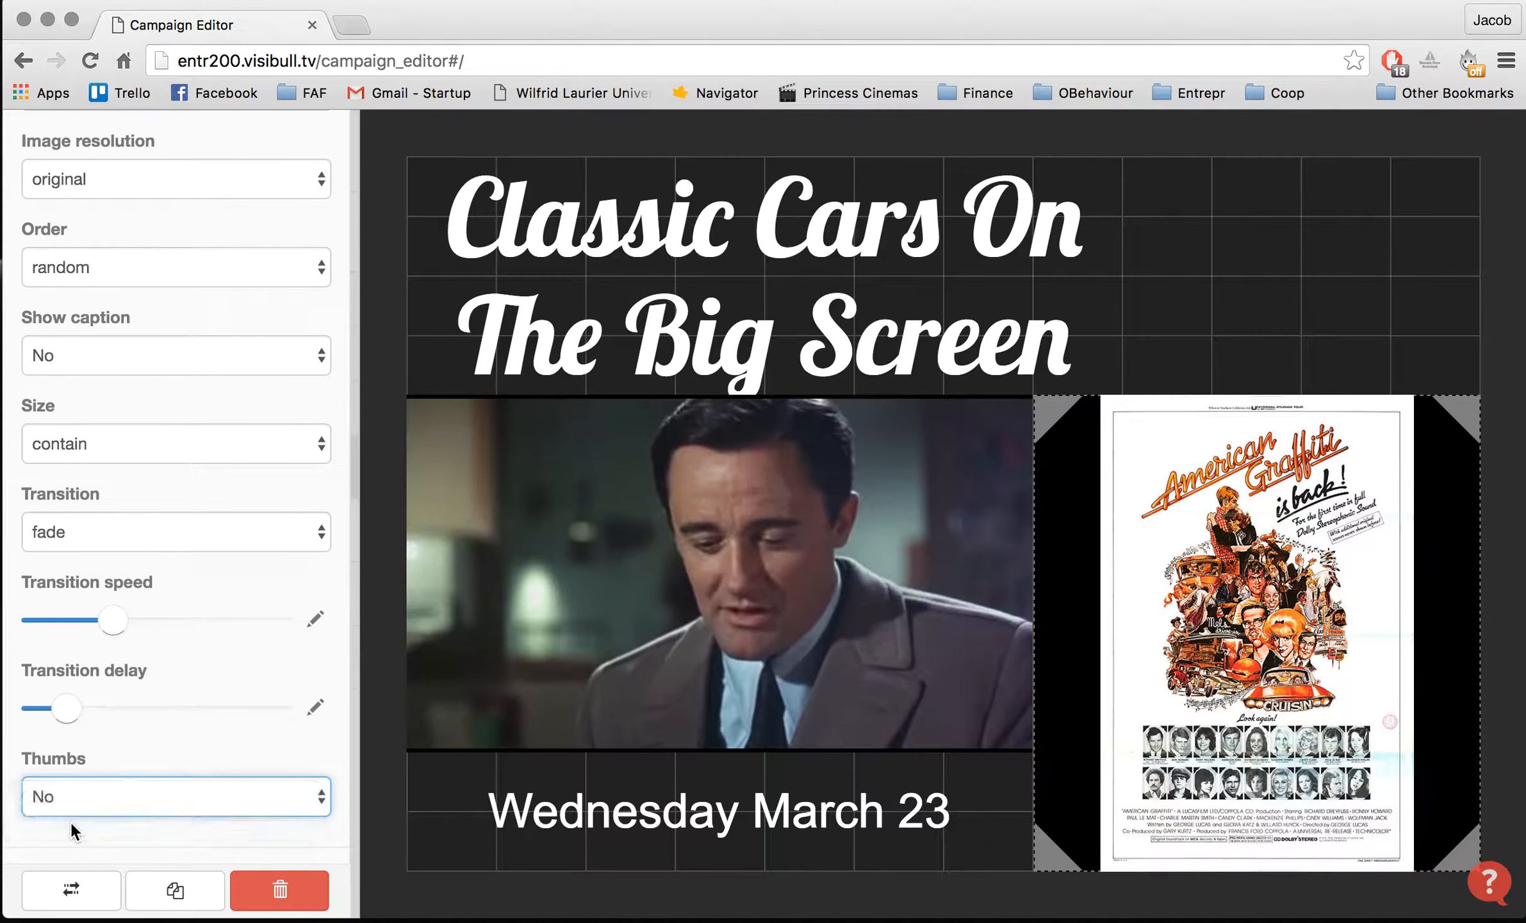
scroll(71, 820, down, 3)
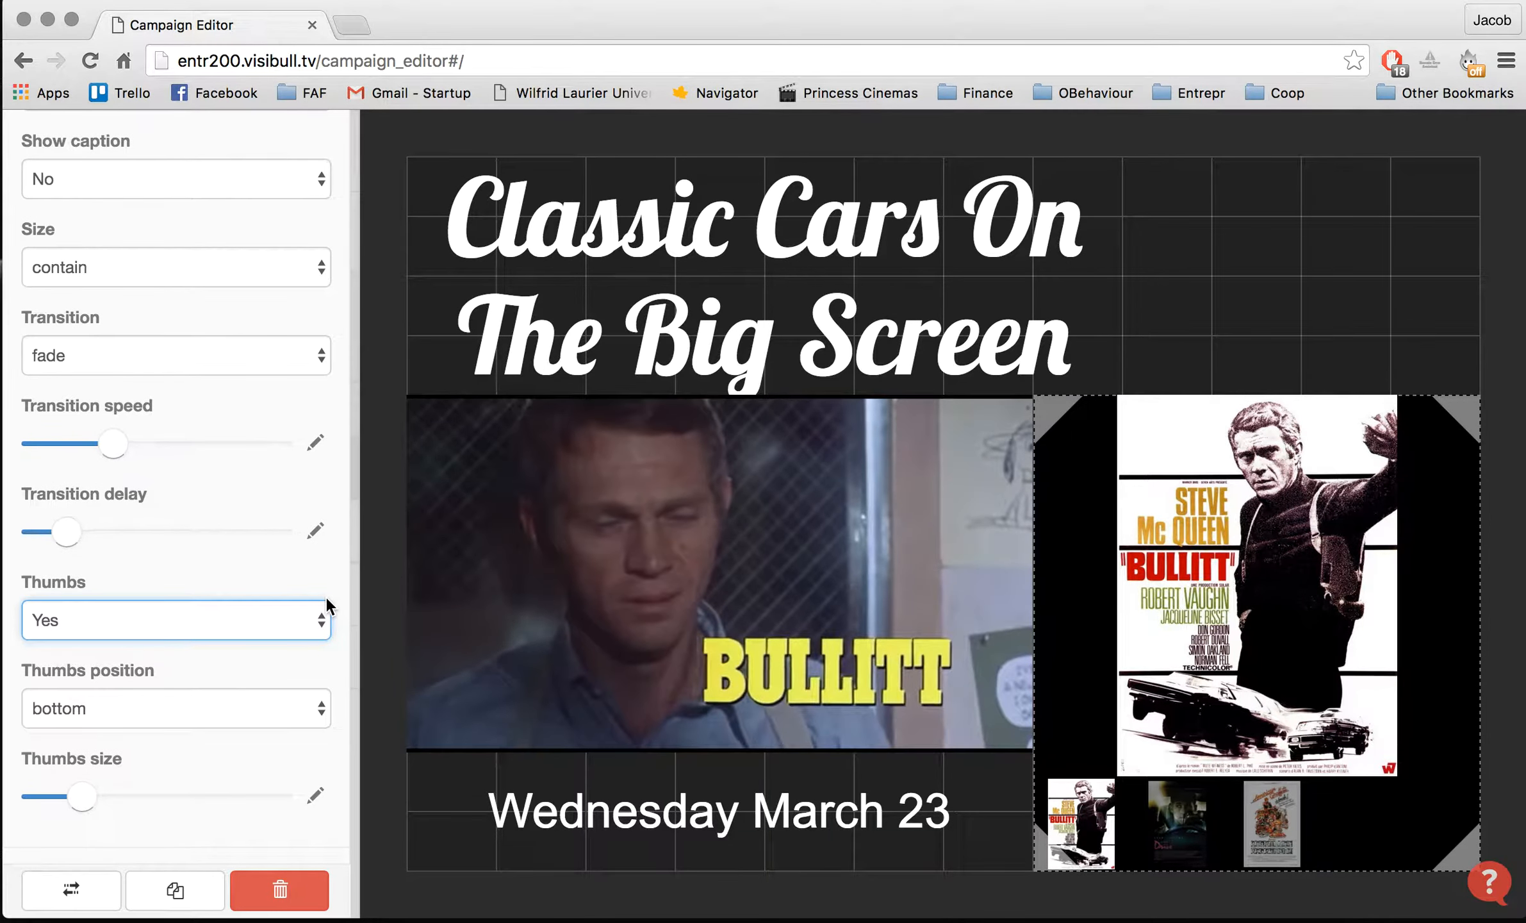
click(161, 618)
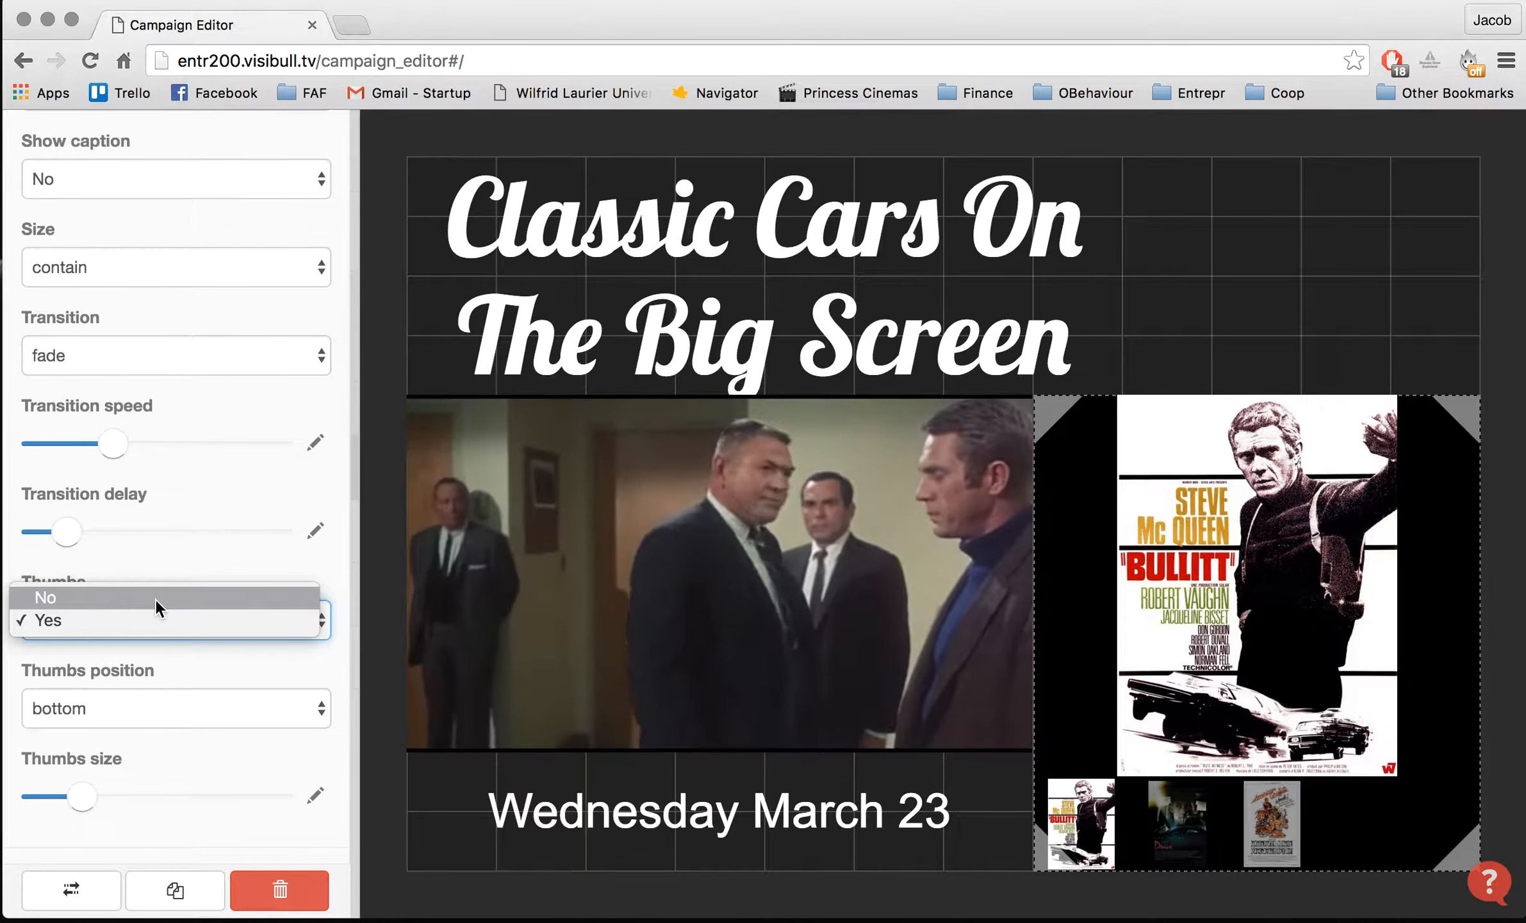
click(155, 599)
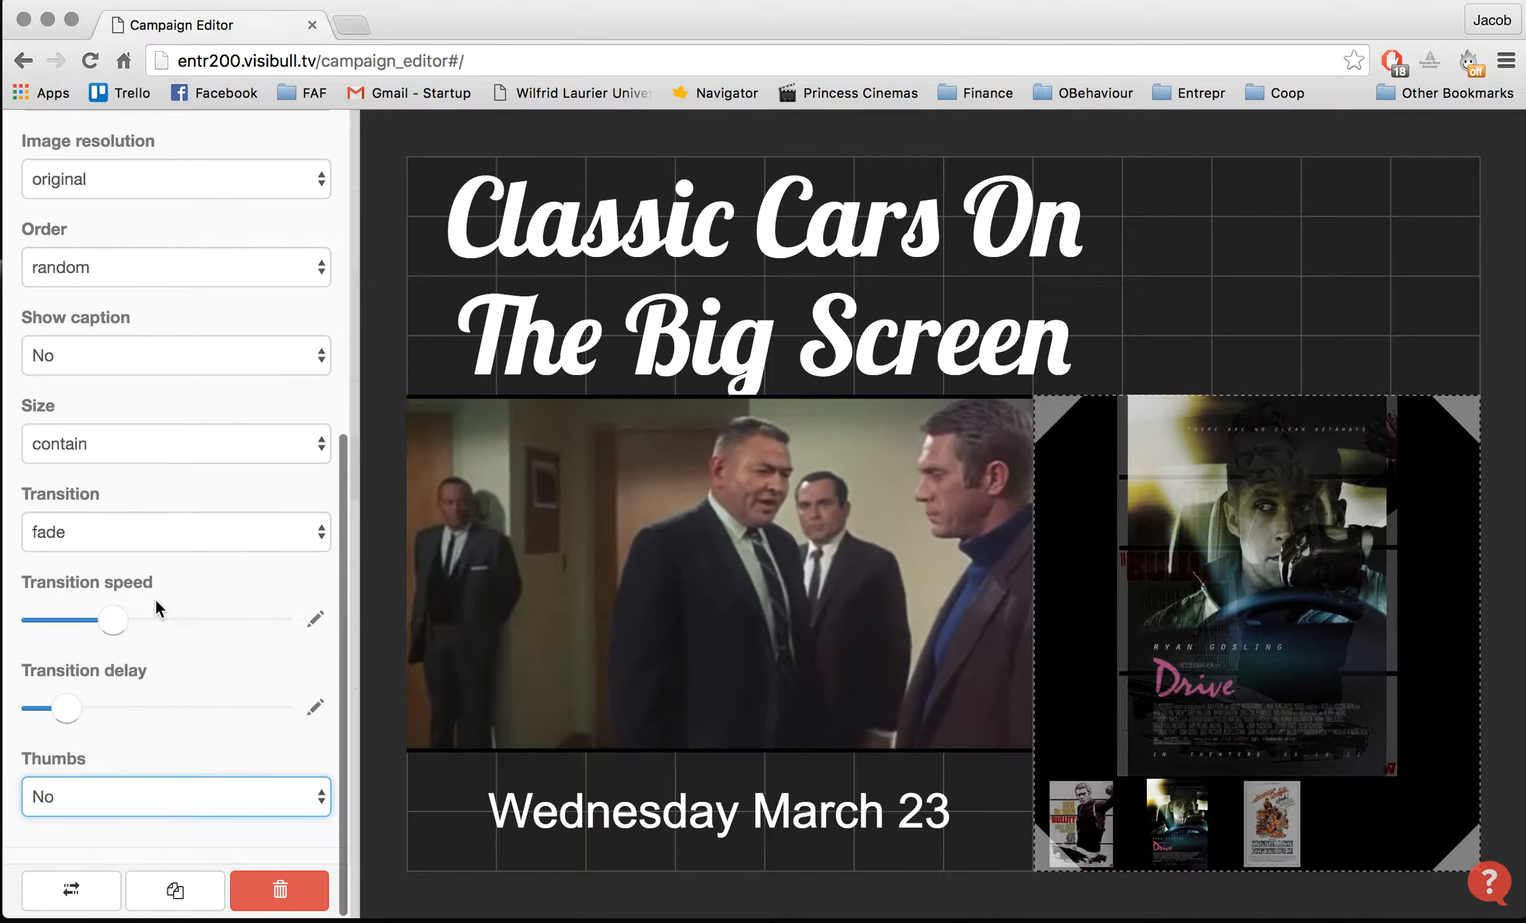
Step: Leave the Photo Gallery settings and add a Weather widget to the campaign
scroll(155, 597, up, 10)
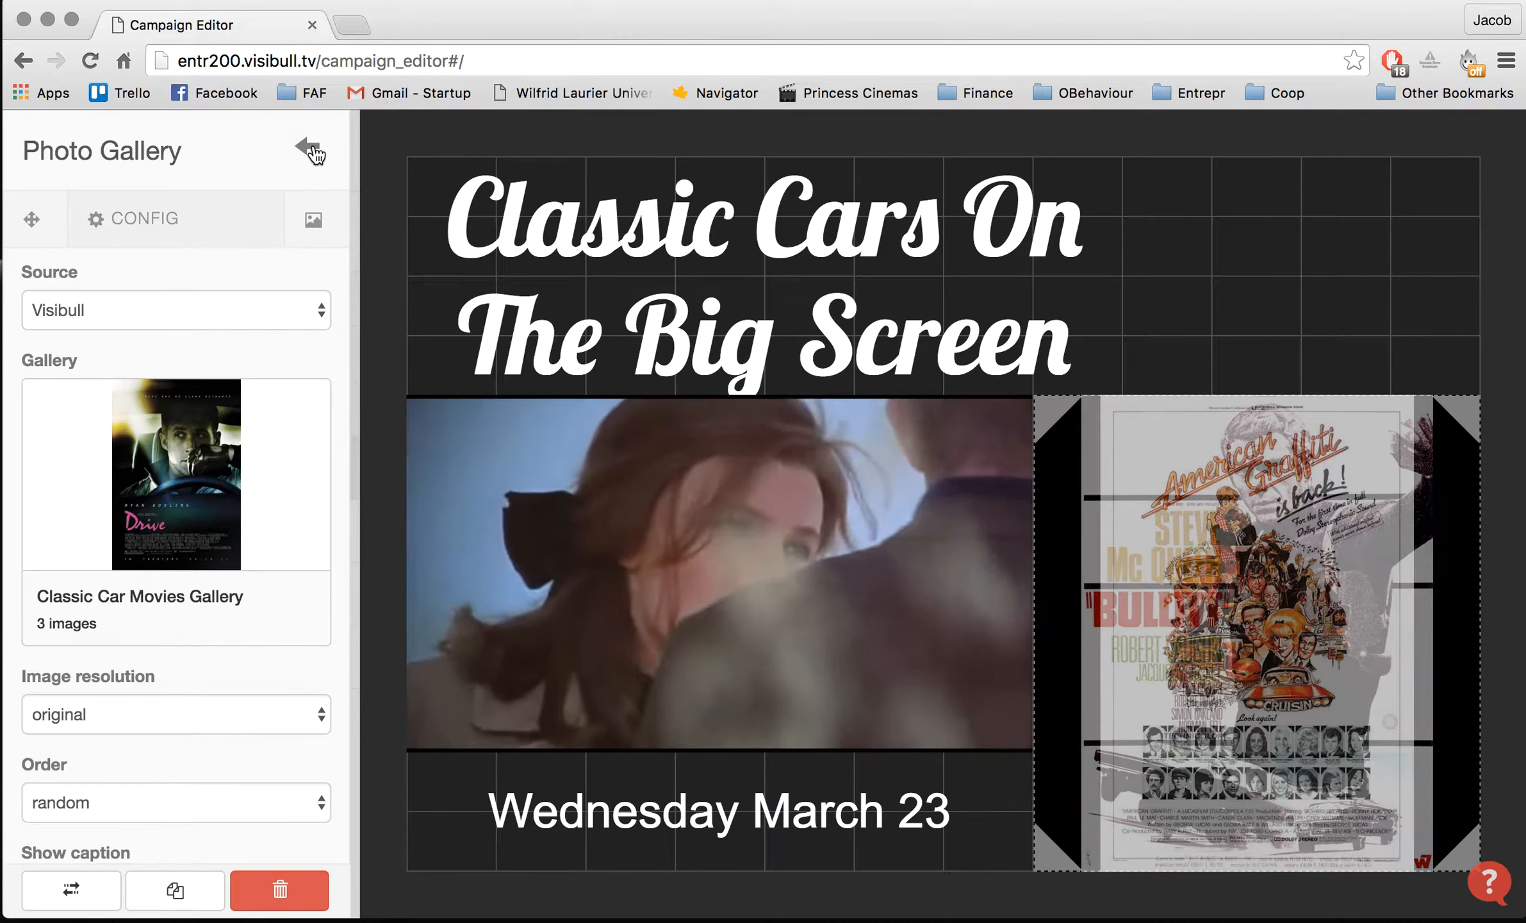
click(307, 147)
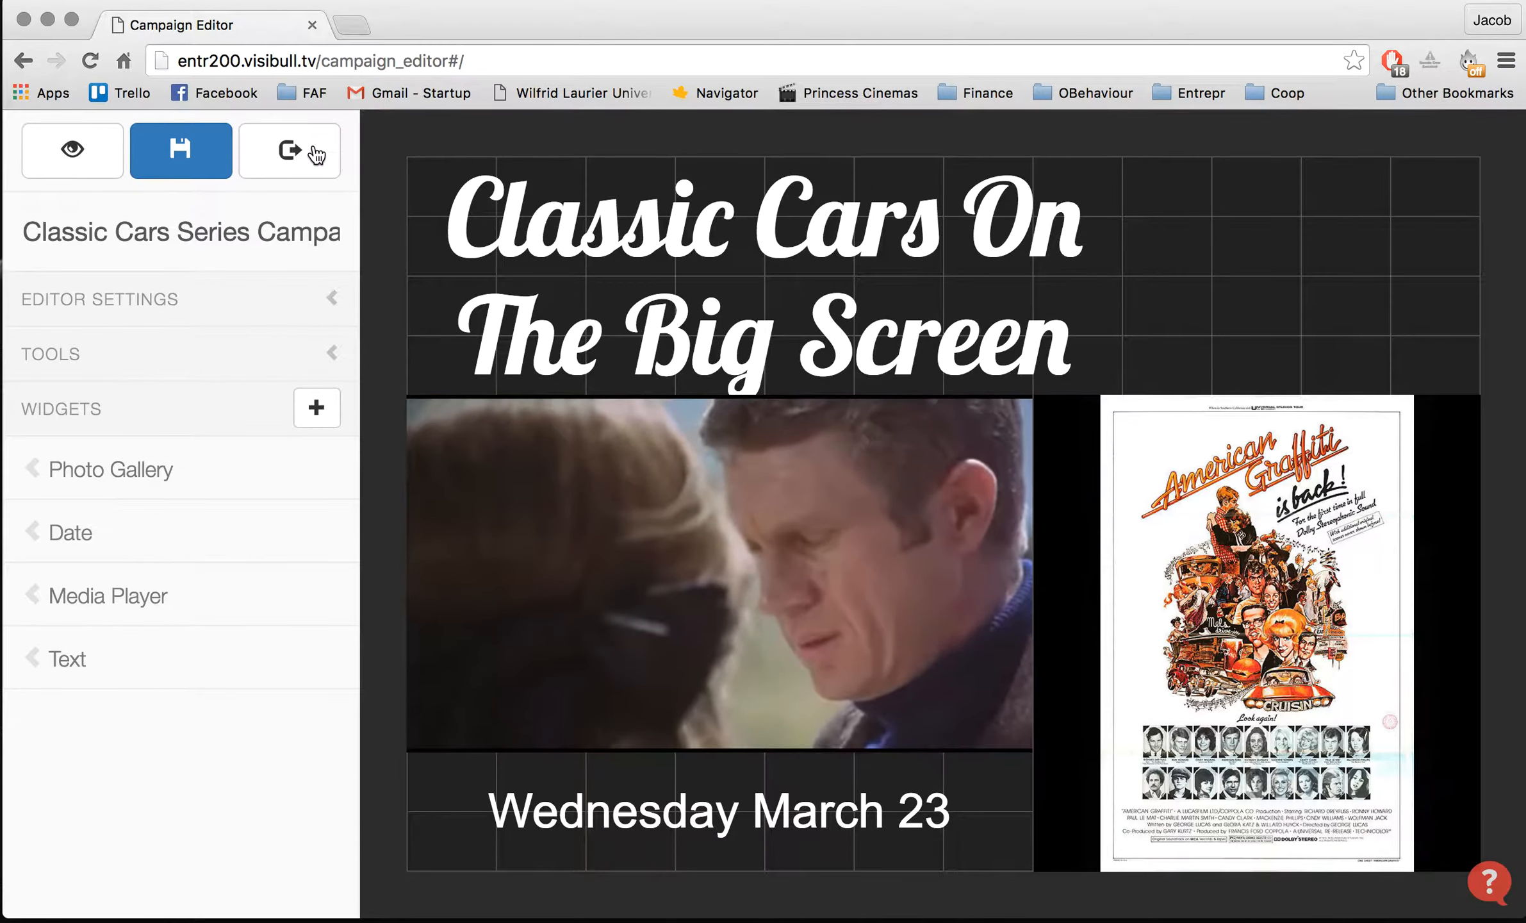
click(316, 408)
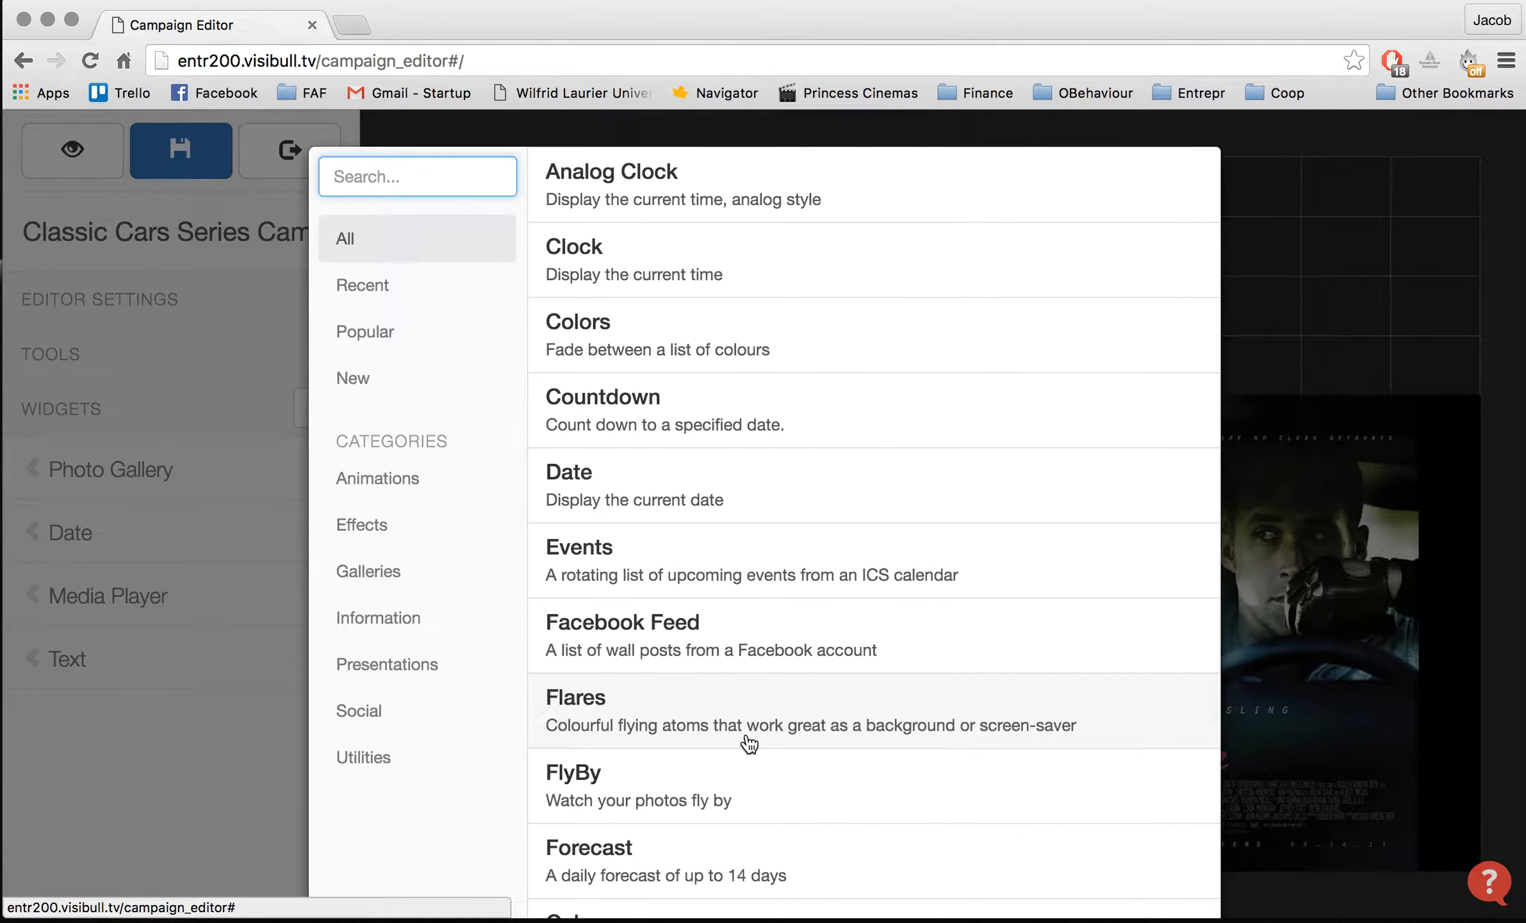
scroll(749, 769, down, 10)
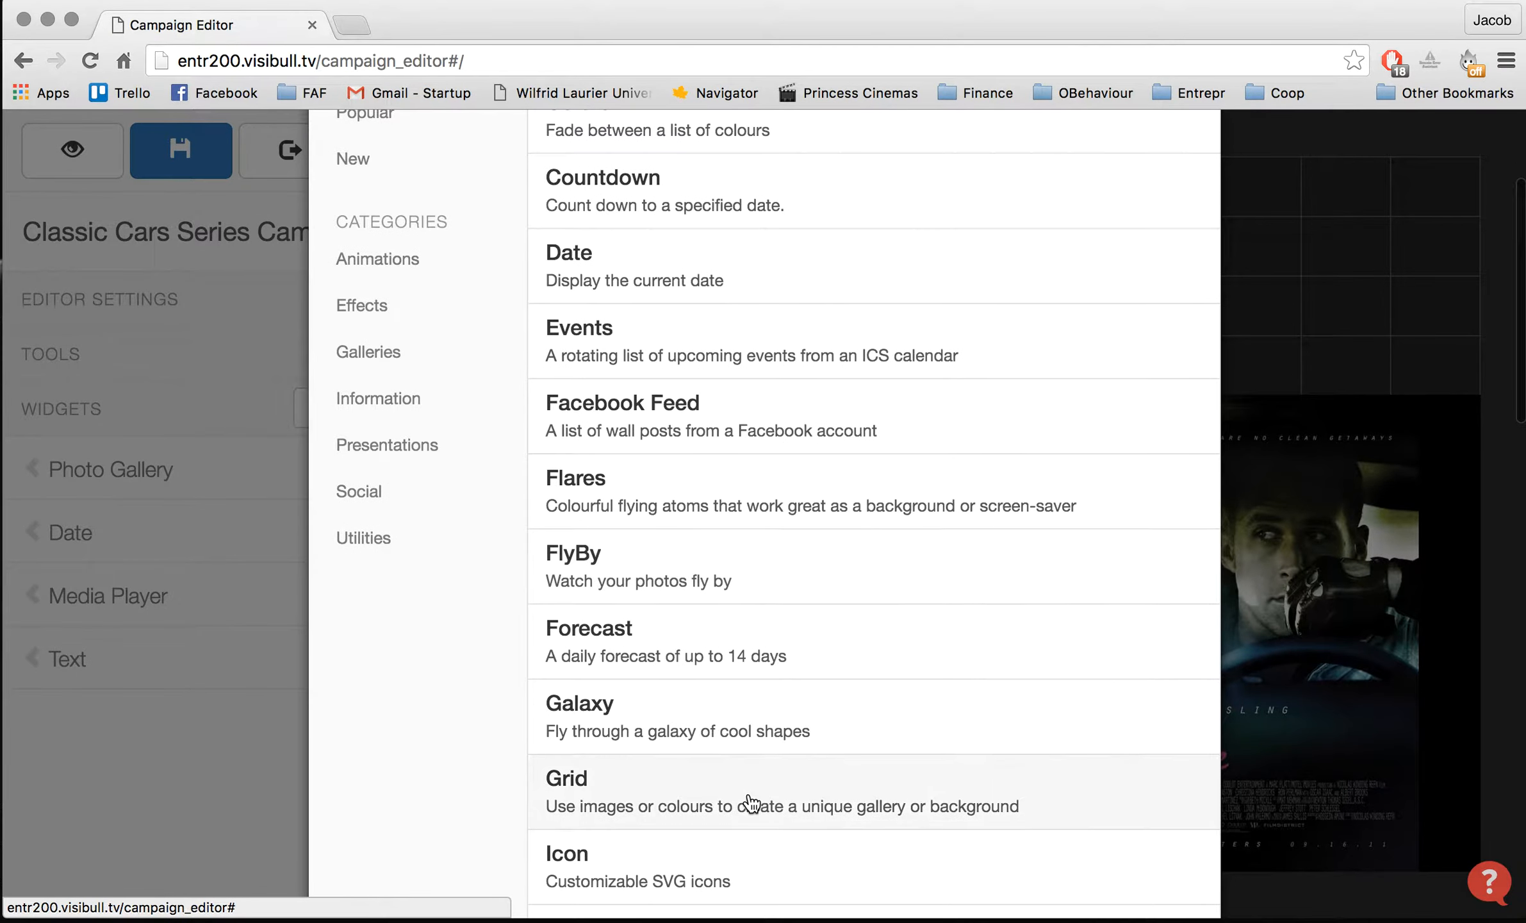
scroll(751, 803, down, 10)
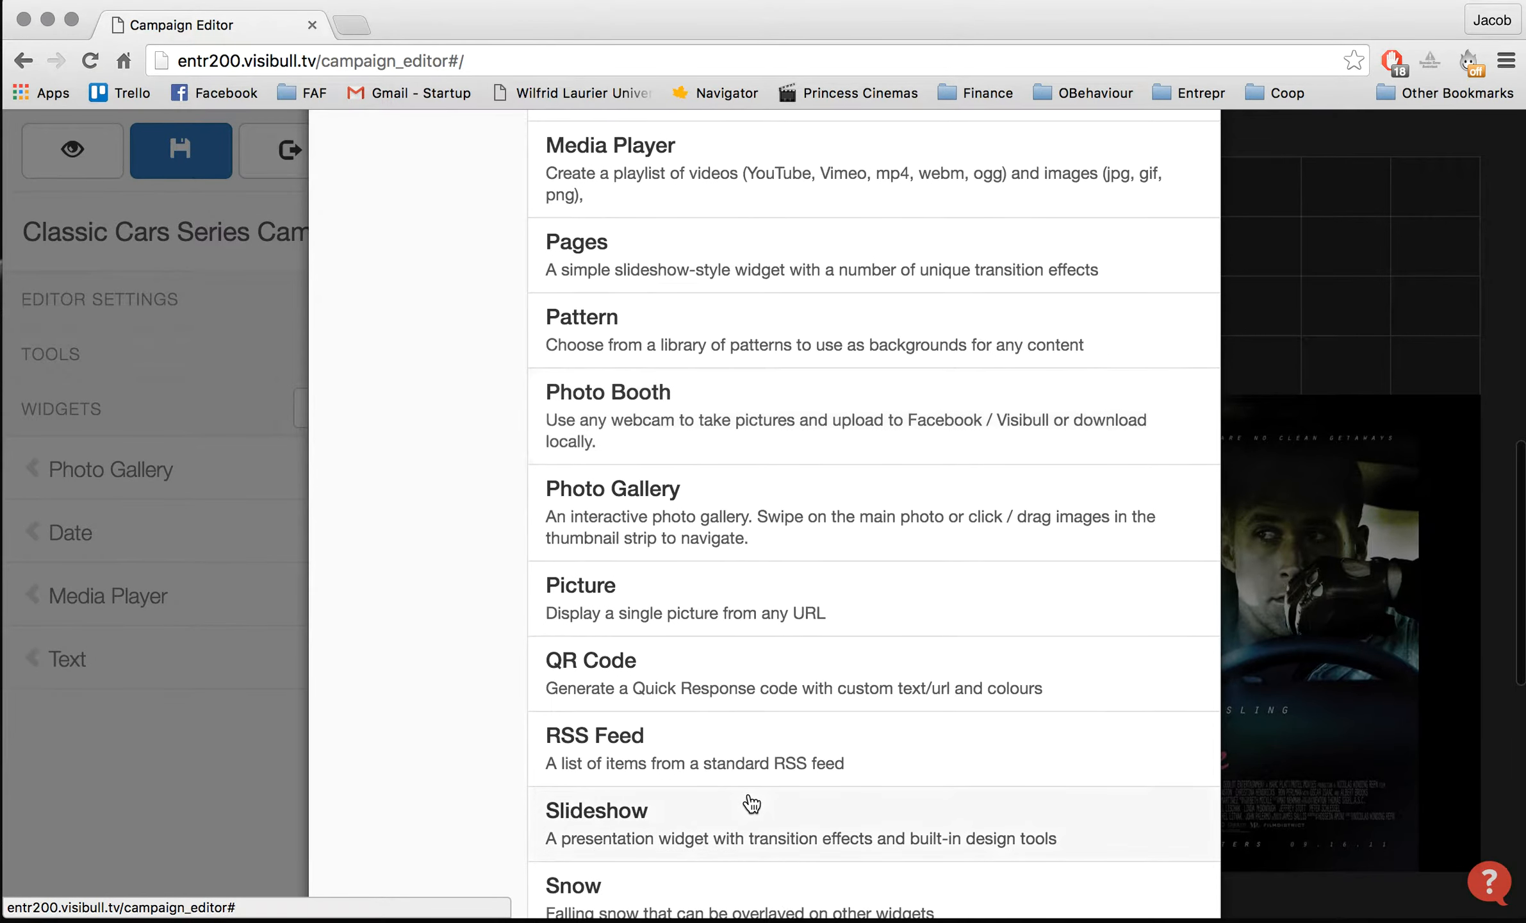
scroll(752, 803, down, 5)
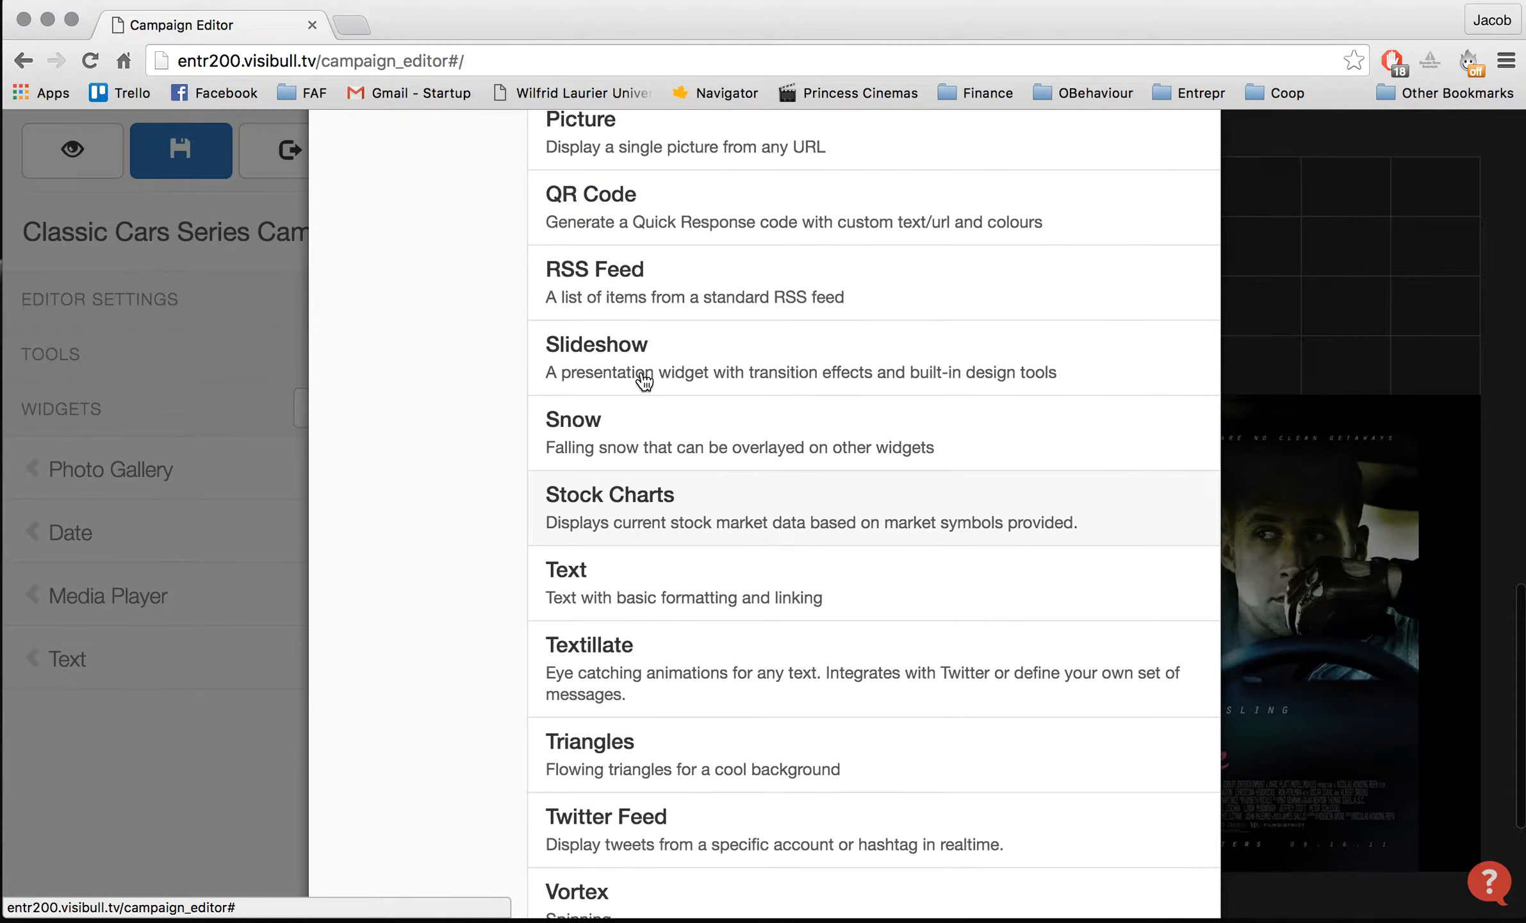
scroll(680, 562, down, 5)
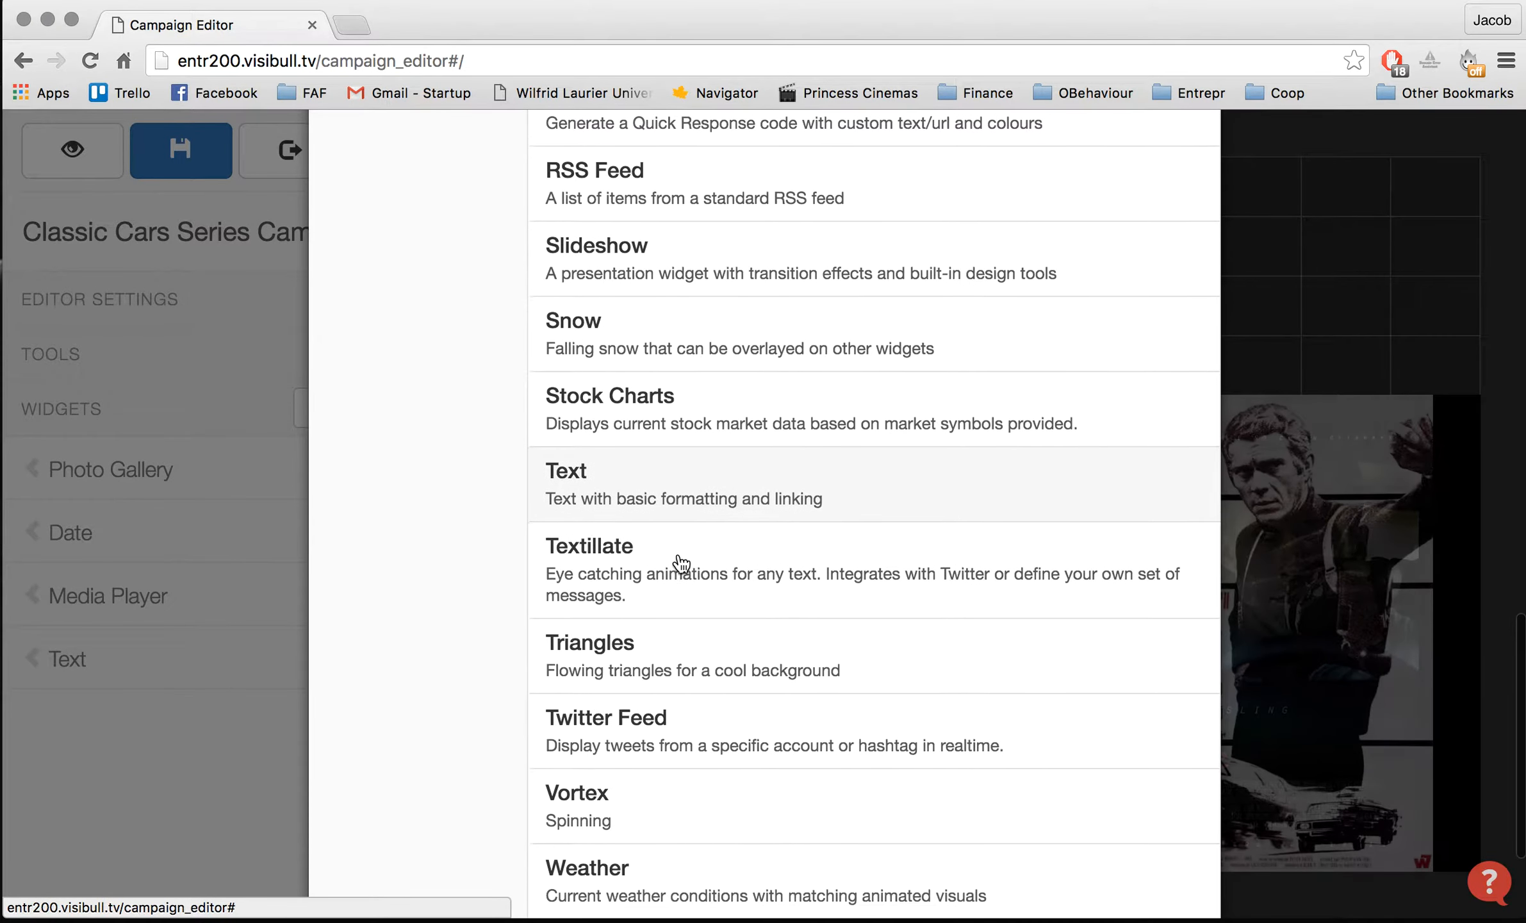
scroll(798, 730, down, 1)
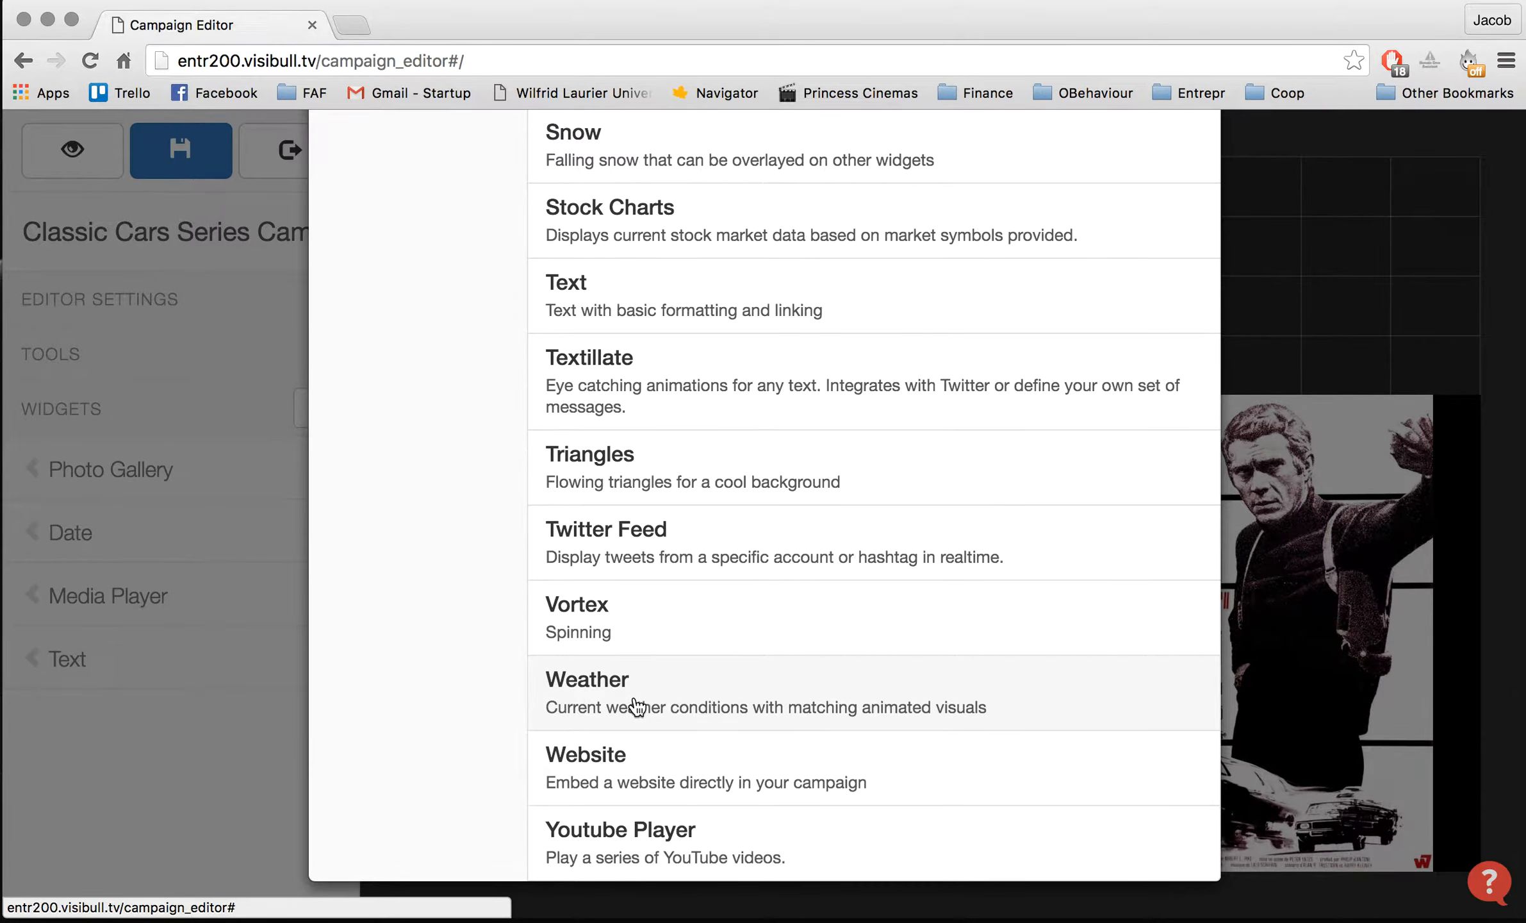
click(689, 684)
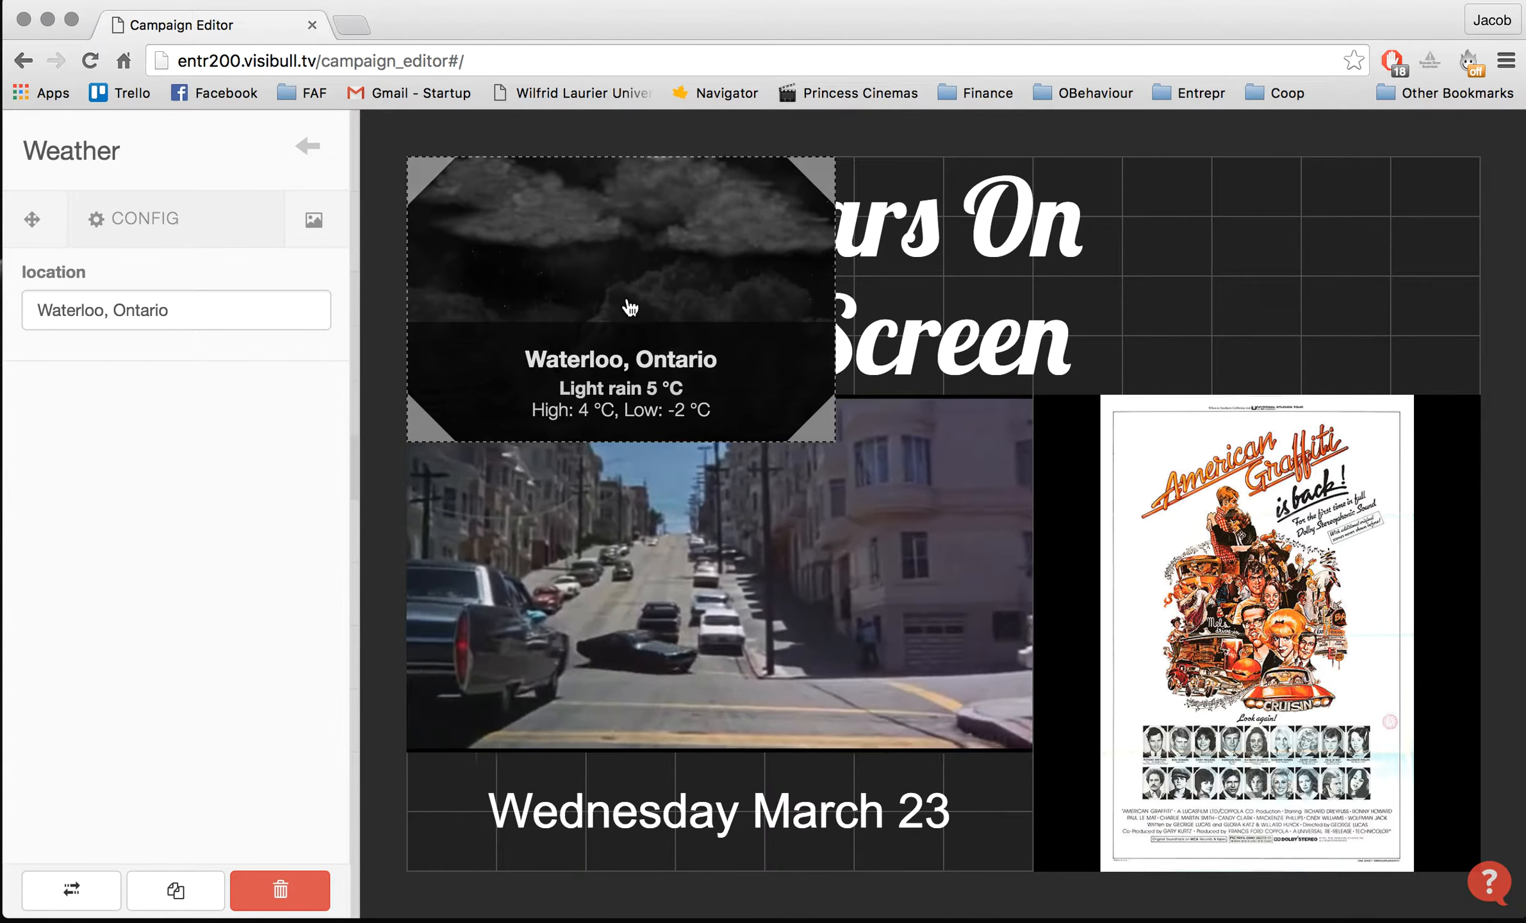
right_click(629, 294)
click(958, 278)
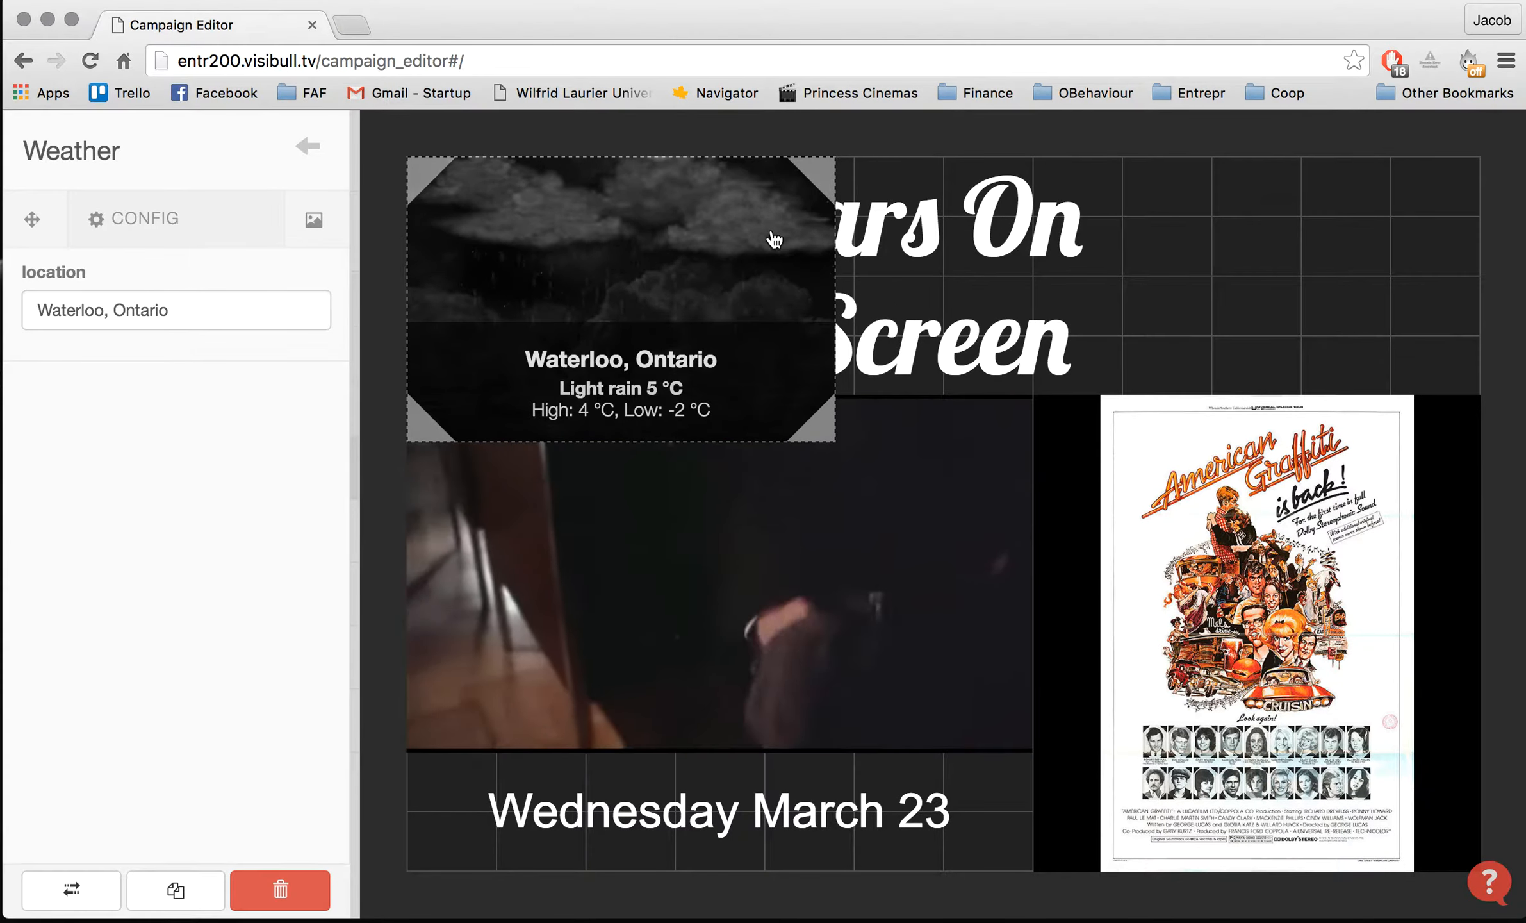
right_click(770, 228)
click(802, 232)
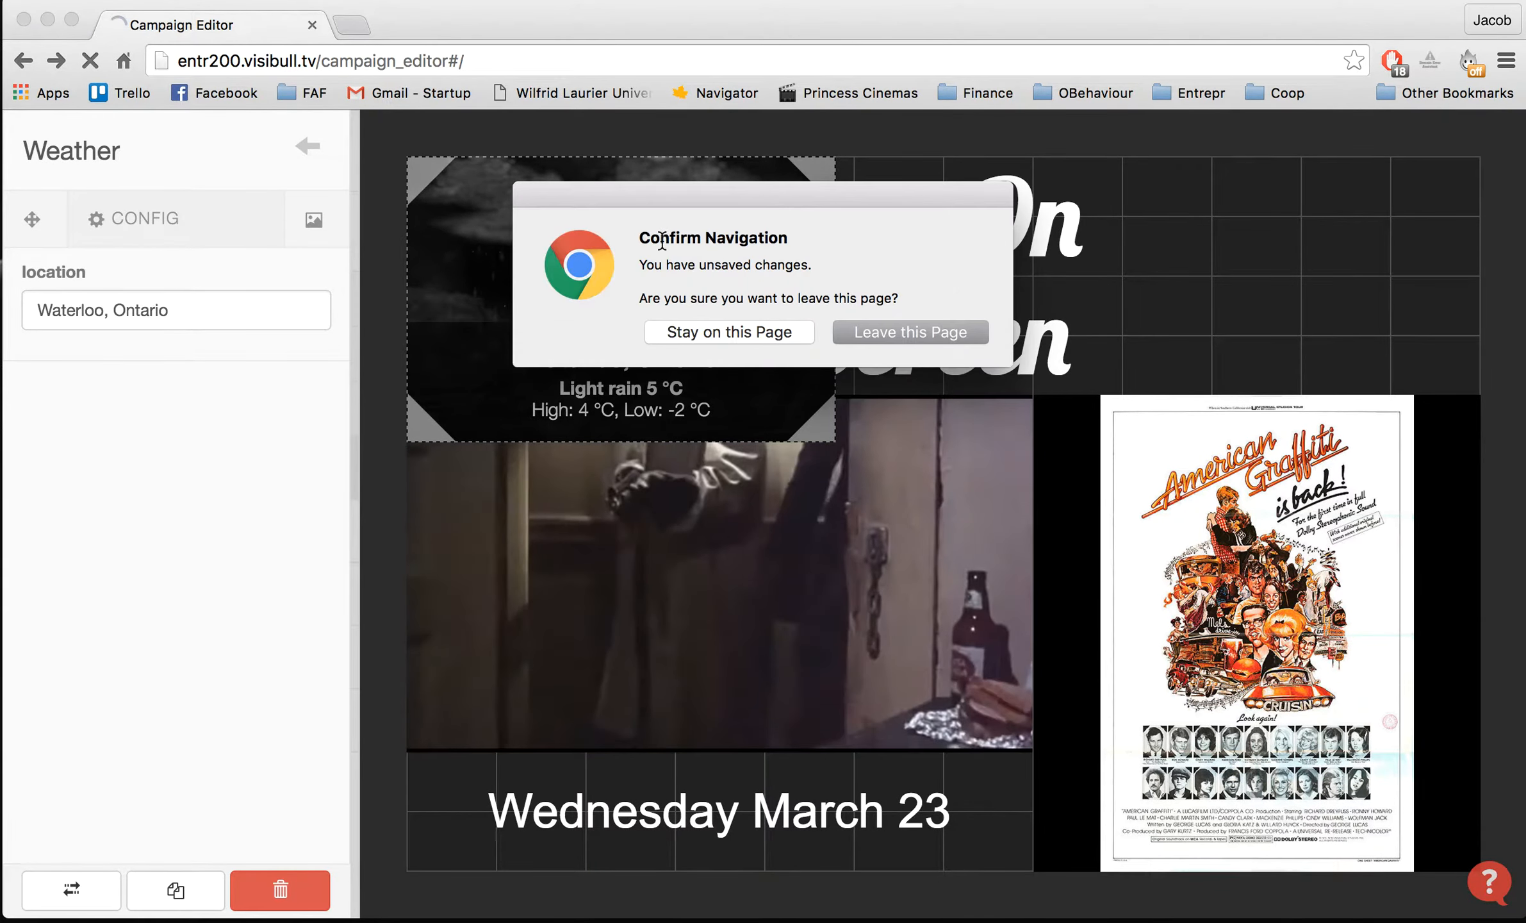
click(743, 330)
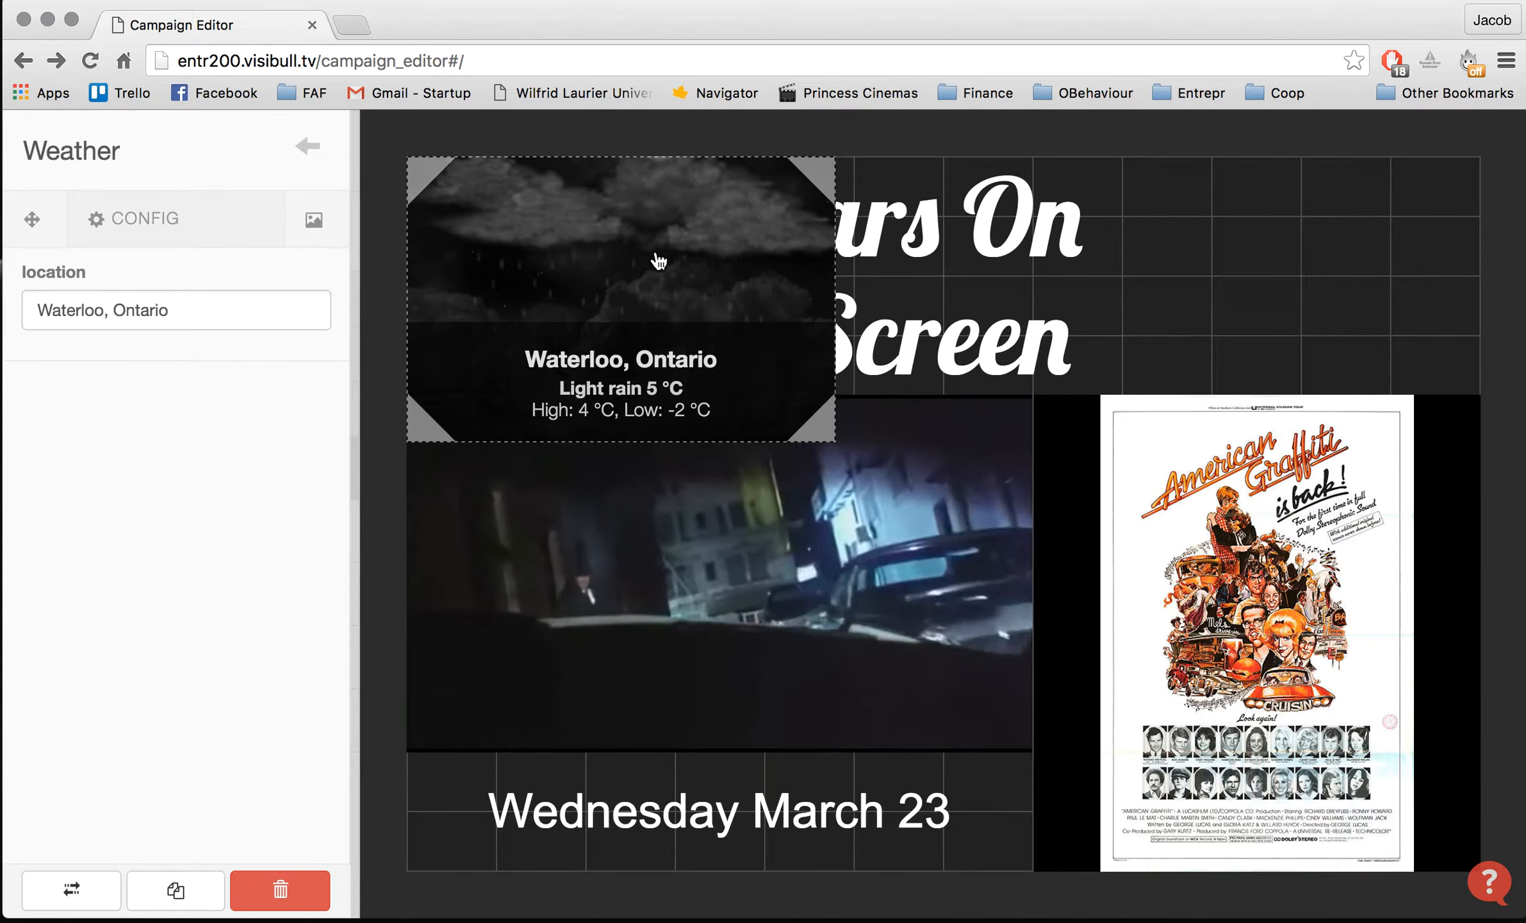
Step: Fit the Weather widget into the canvas's top-right corner beside the title, about 33.3 wide and 33.3 high, and close its settings
drag(698, 254, 1428, 226)
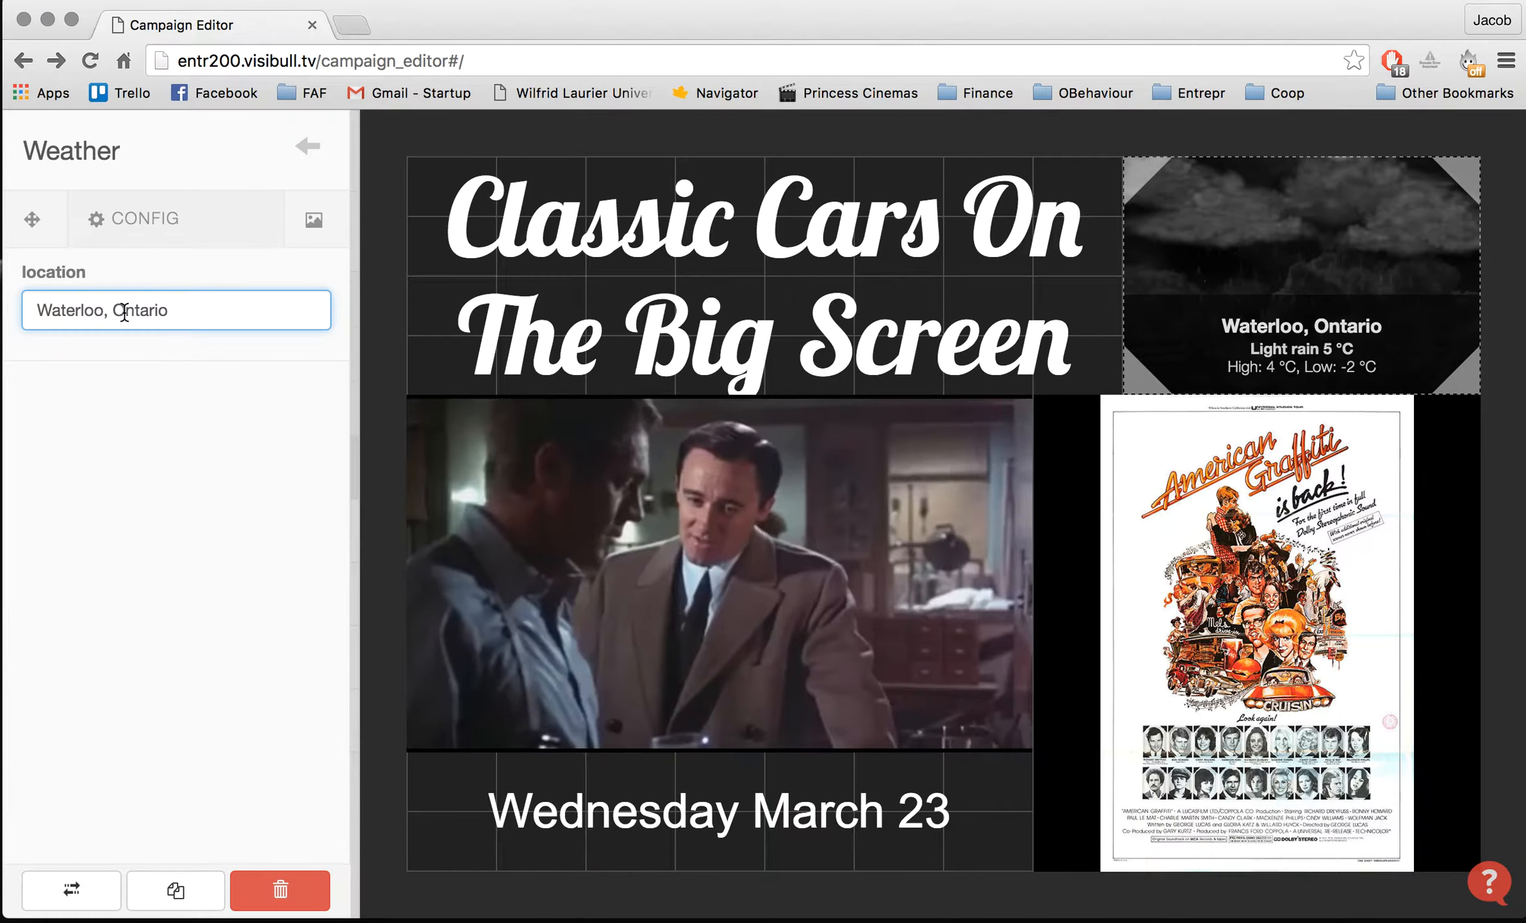
click(32, 220)
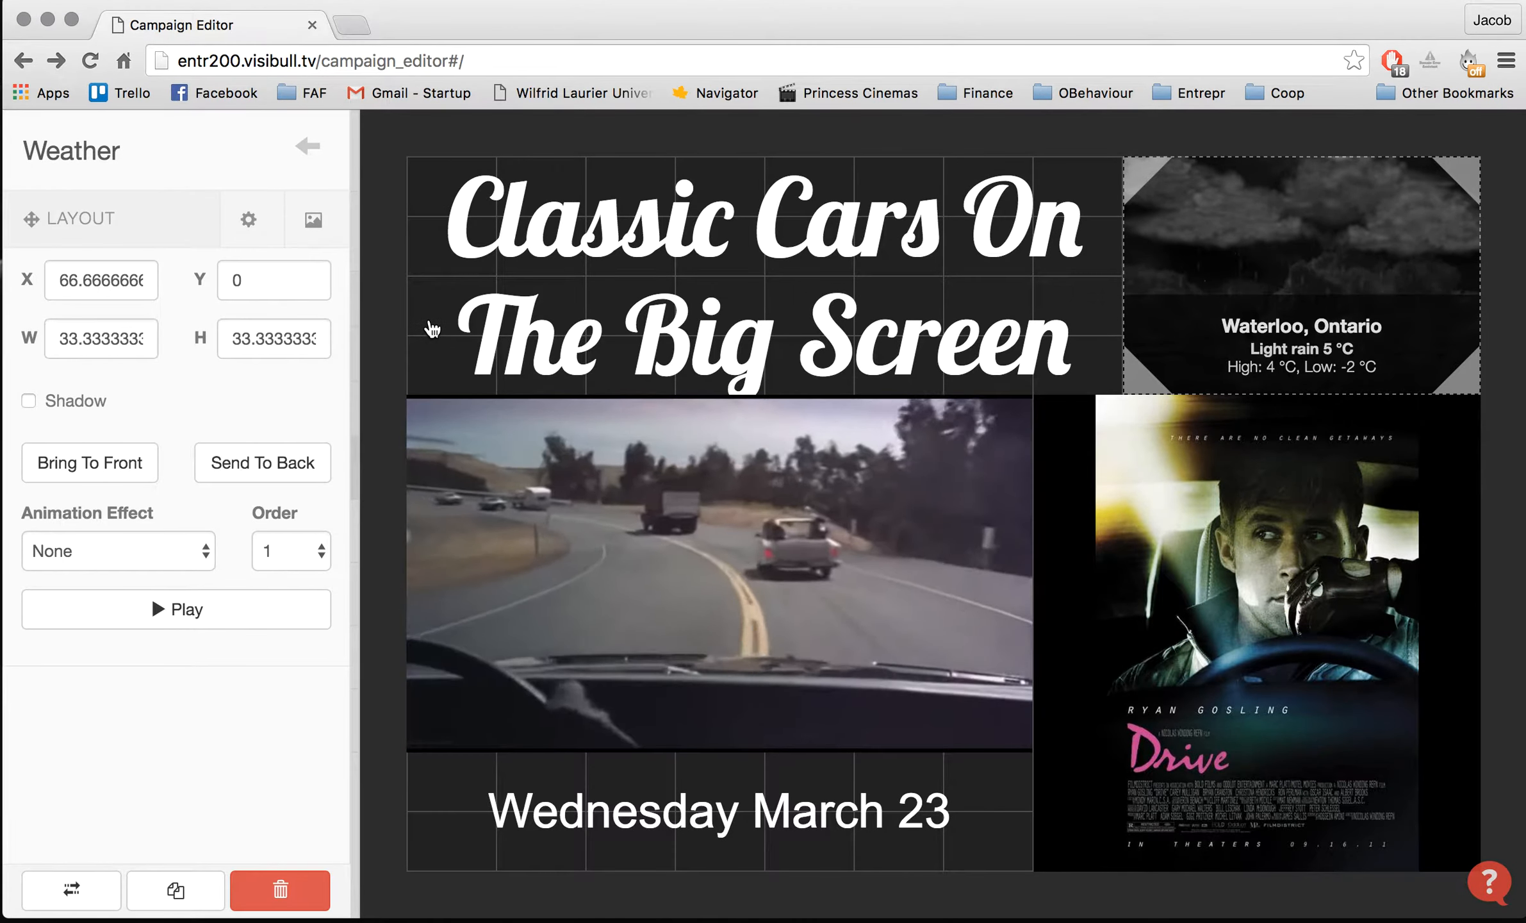
click(309, 147)
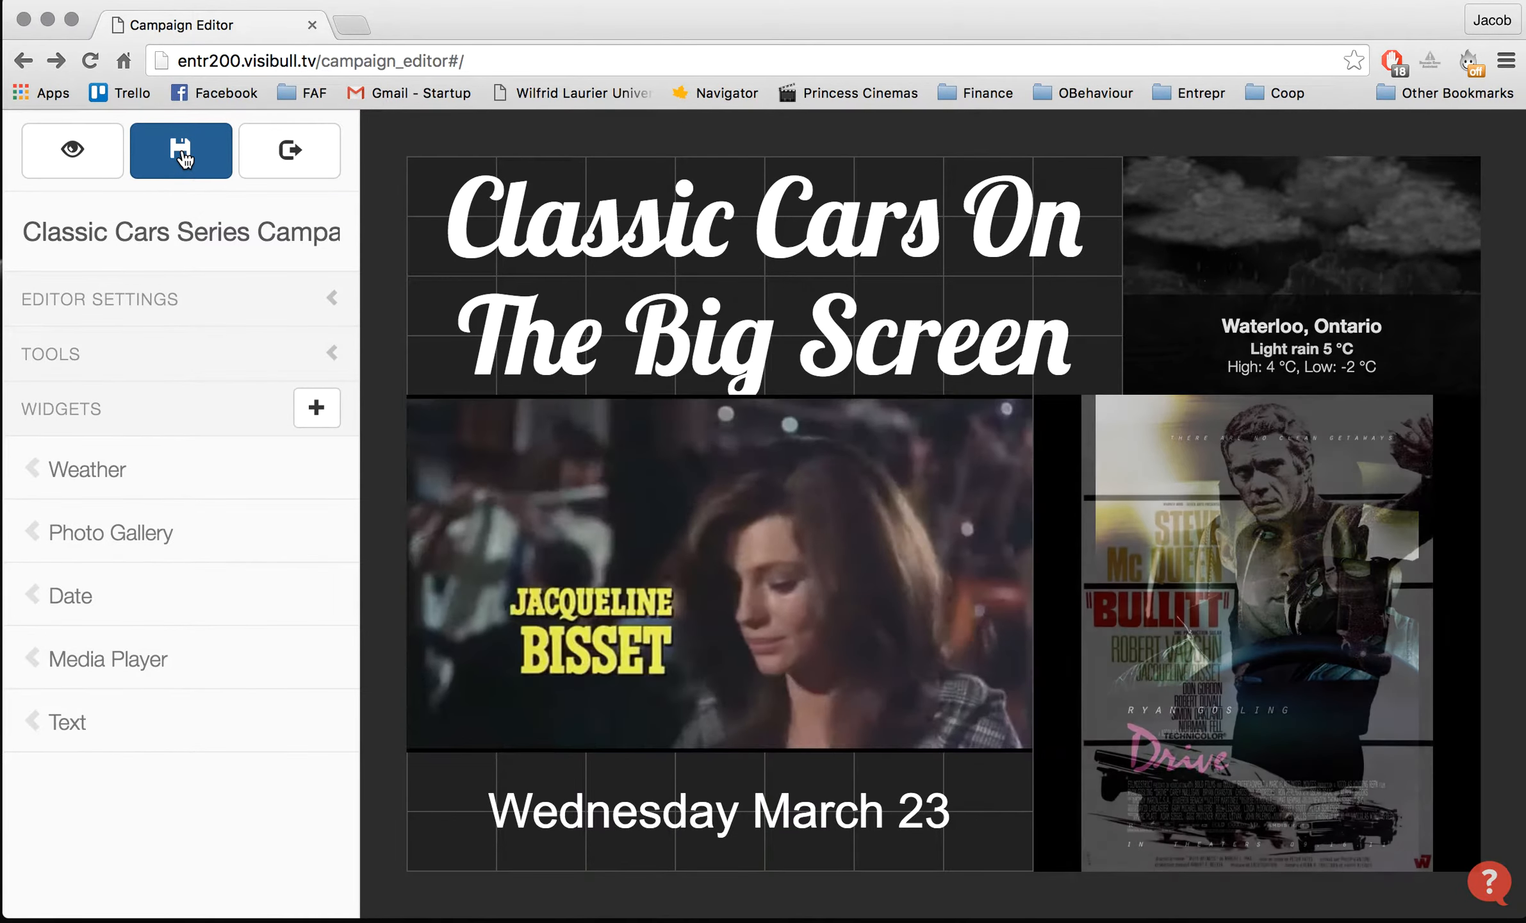
Step: Save the campaign and preview it without the editing grid, returning to the editor
click(182, 152)
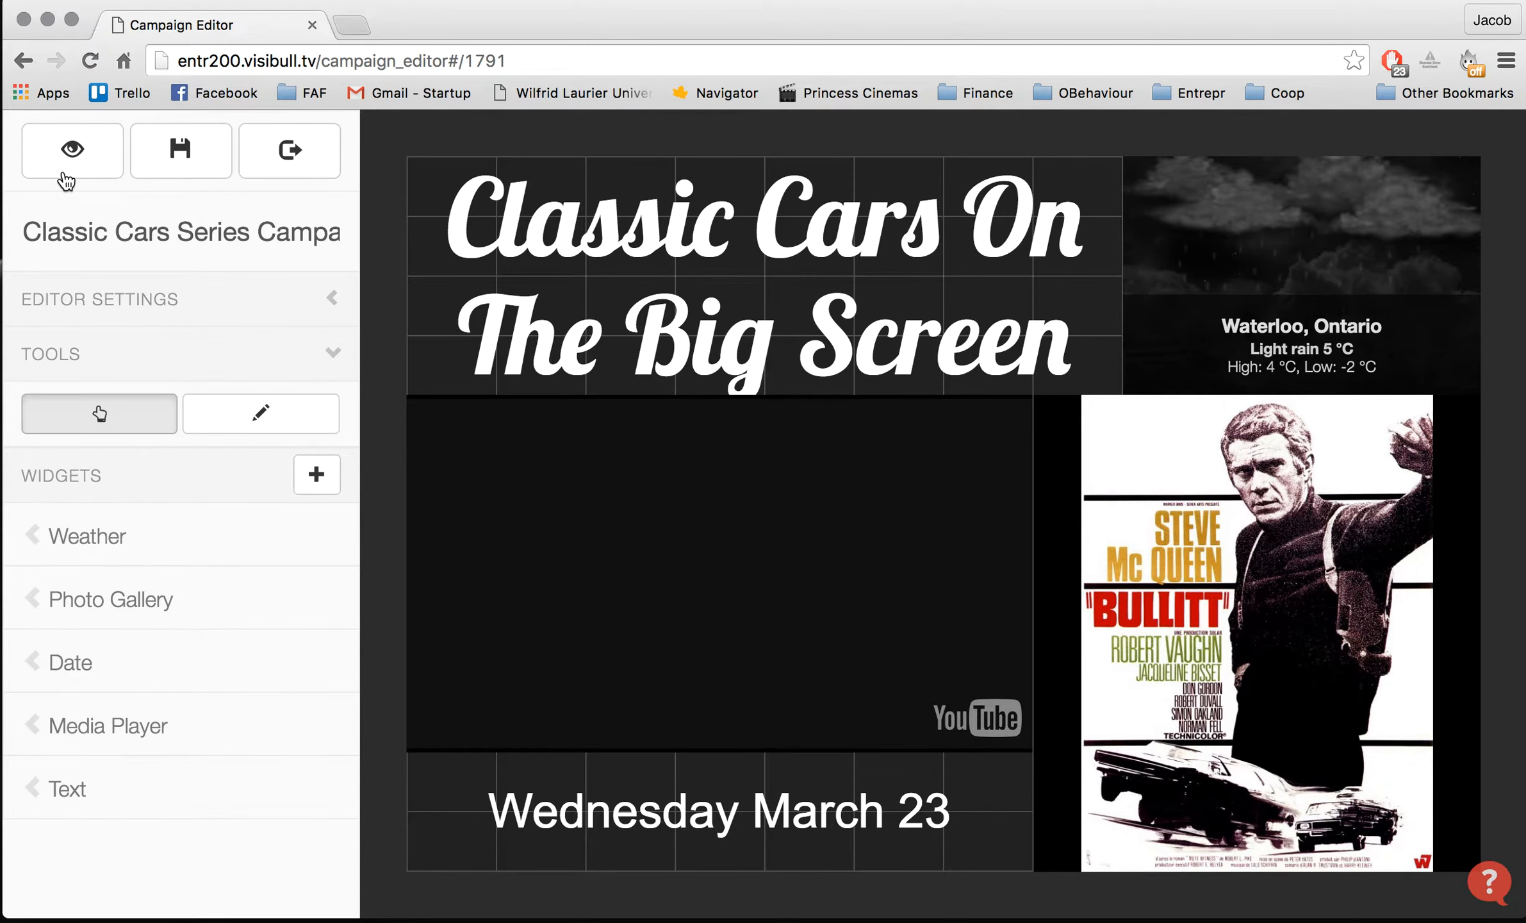
click(70, 150)
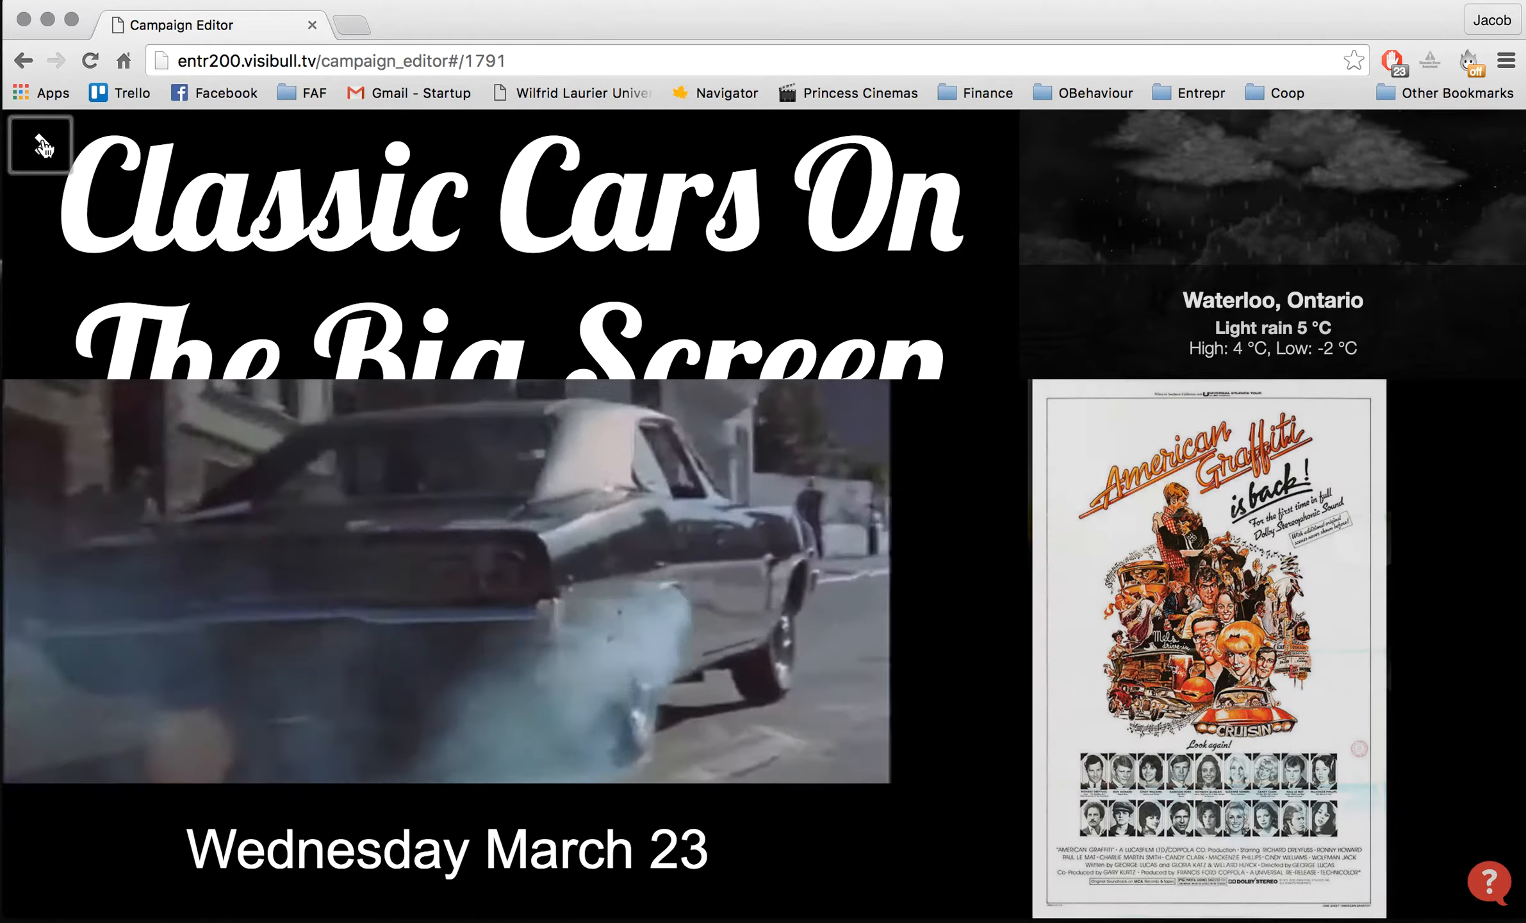
click(41, 145)
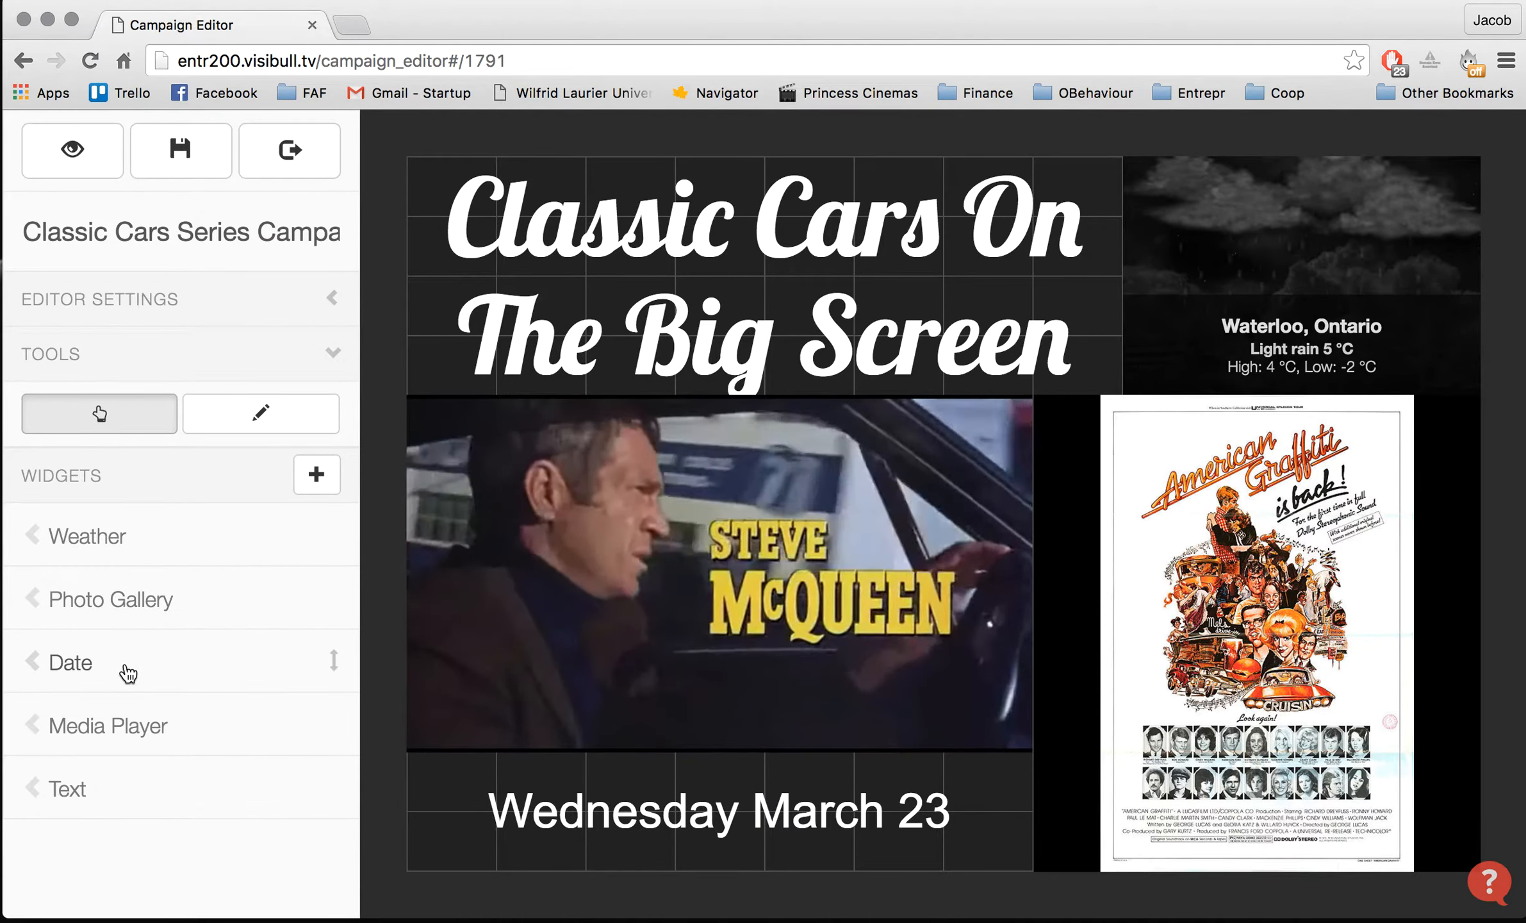
Step: Reduce the title Text widget's font size to about a third of its range and save the campaign
click(105, 788)
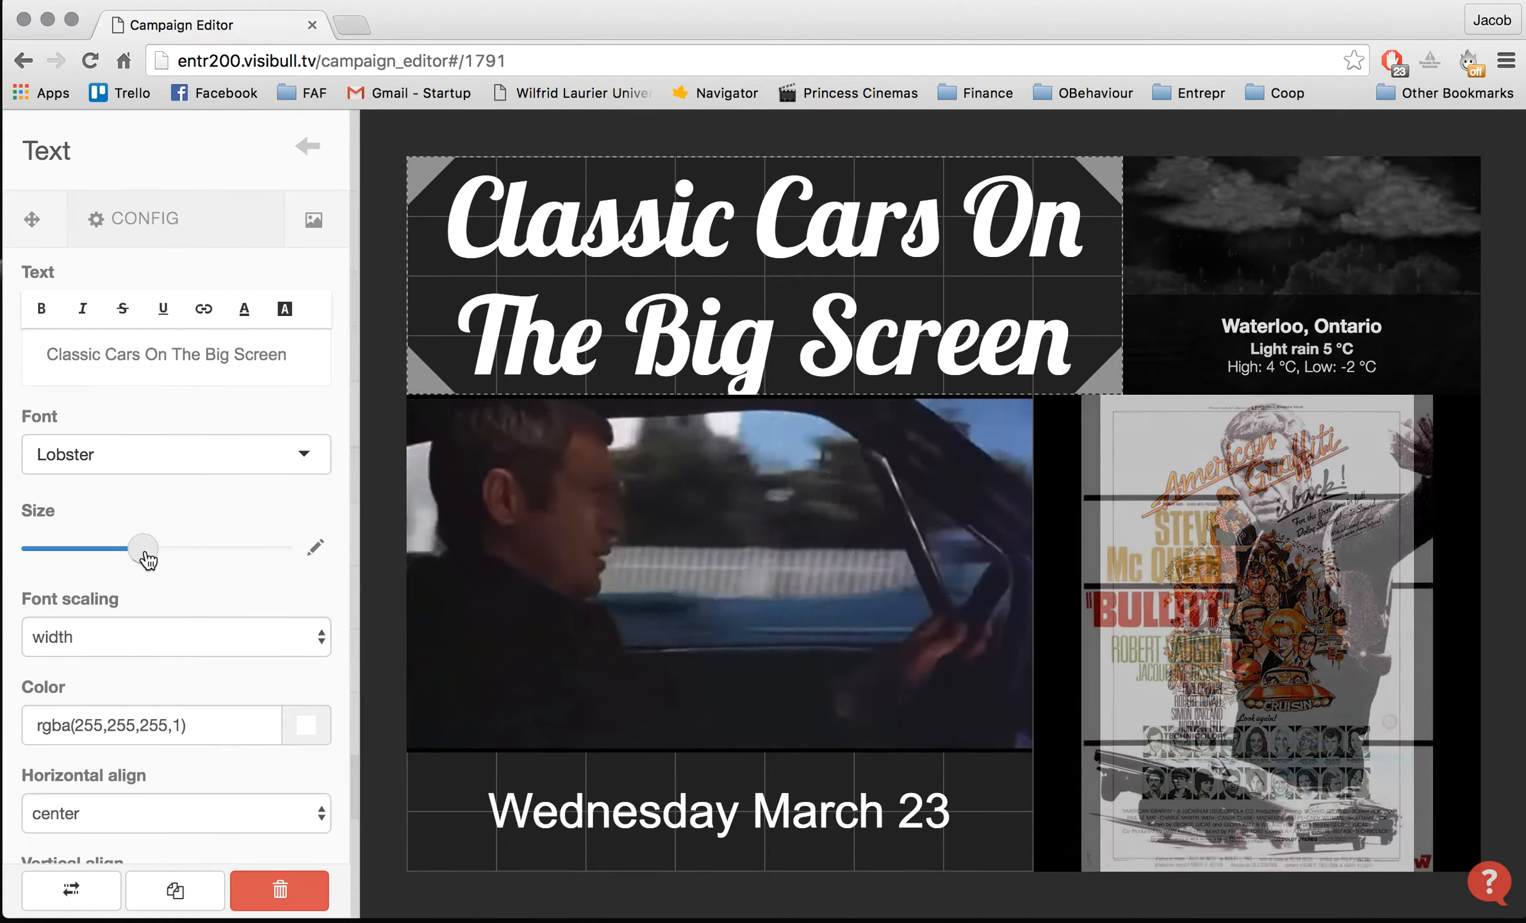
drag(145, 553, 145, 553)
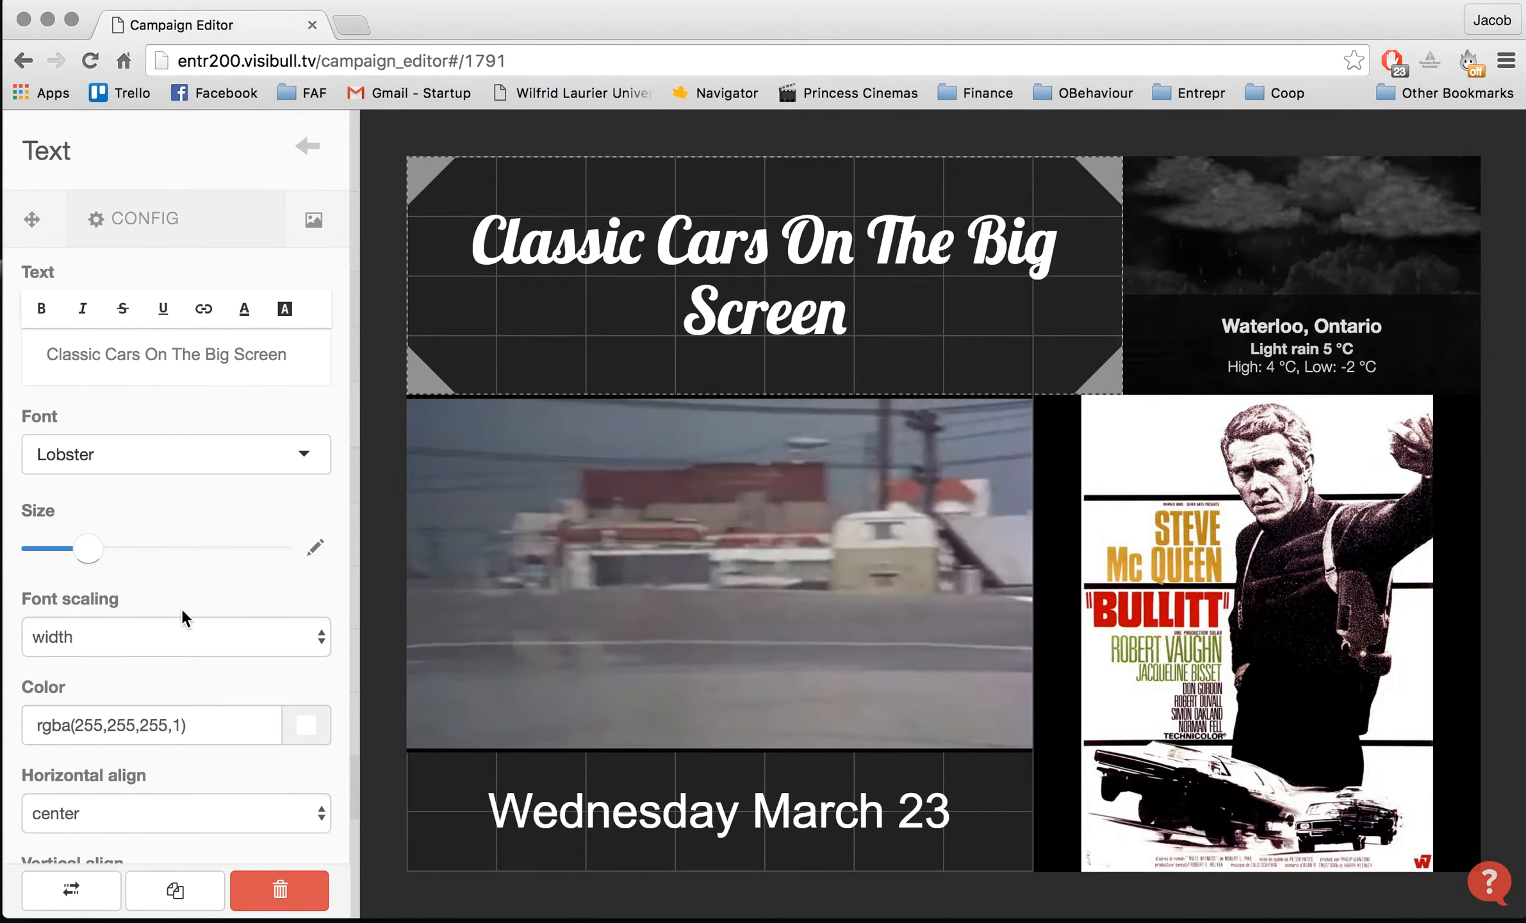
drag(113, 562, 113, 562)
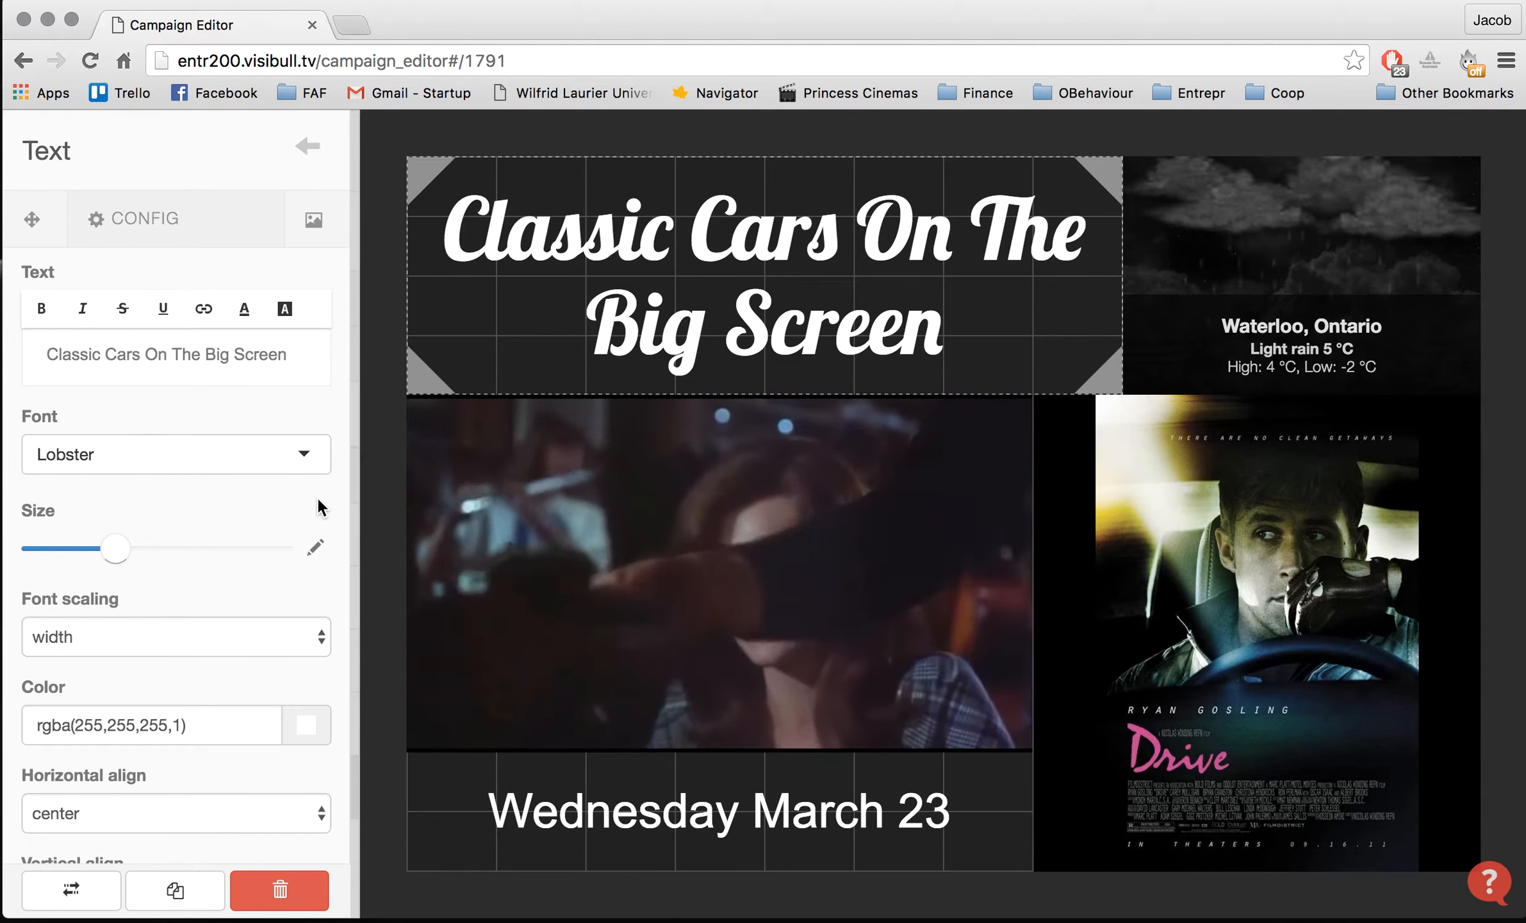
click(314, 159)
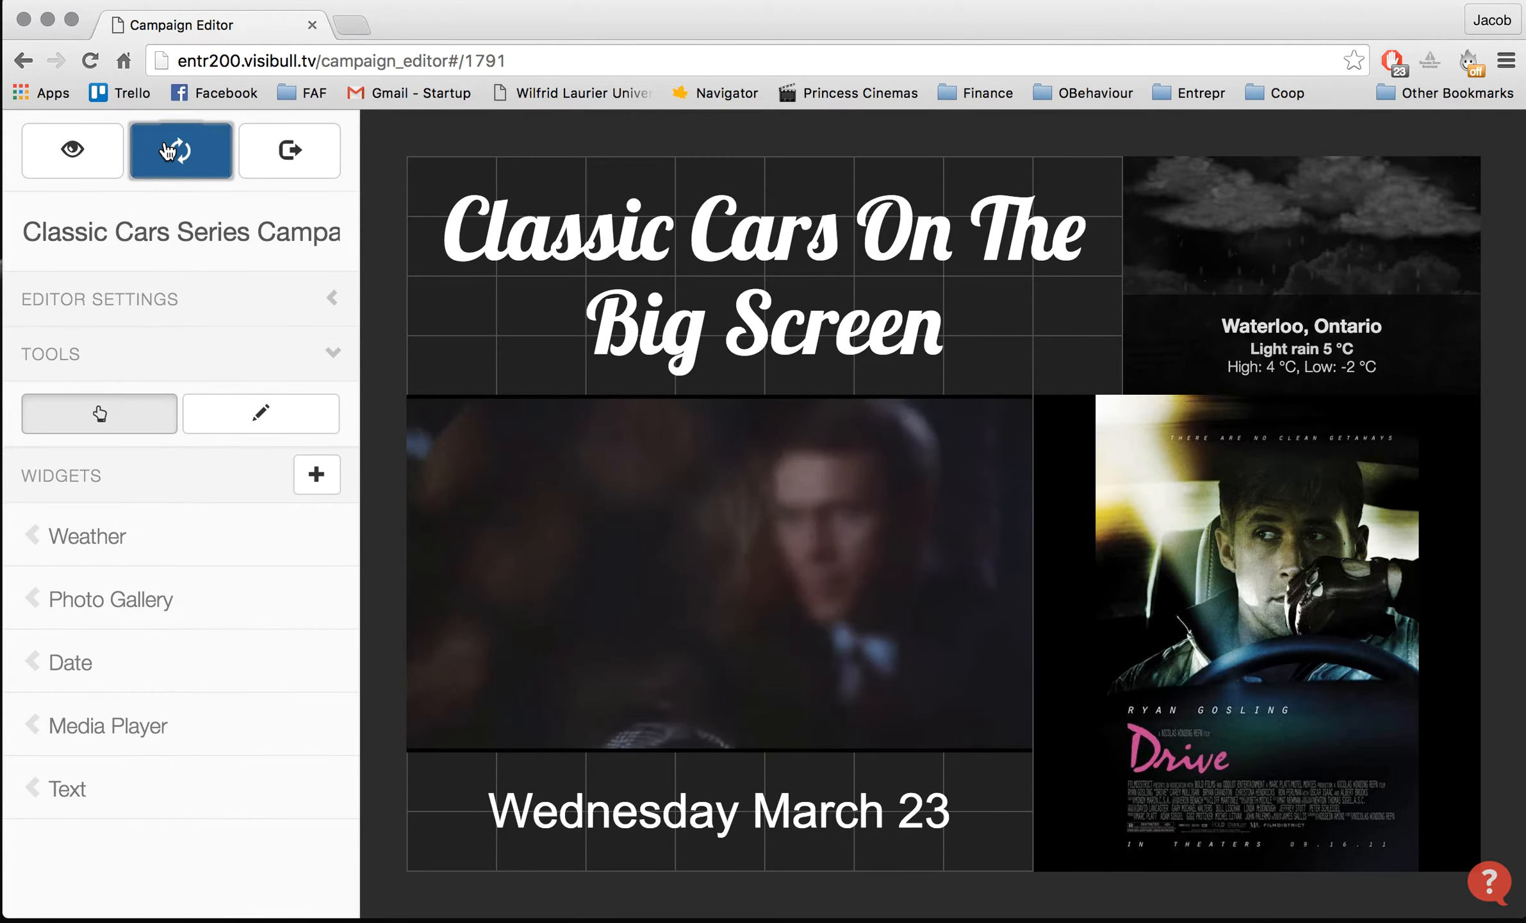
Step: Preview the campaign with the smaller title and exit the editor to the campaigns page
click(76, 157)
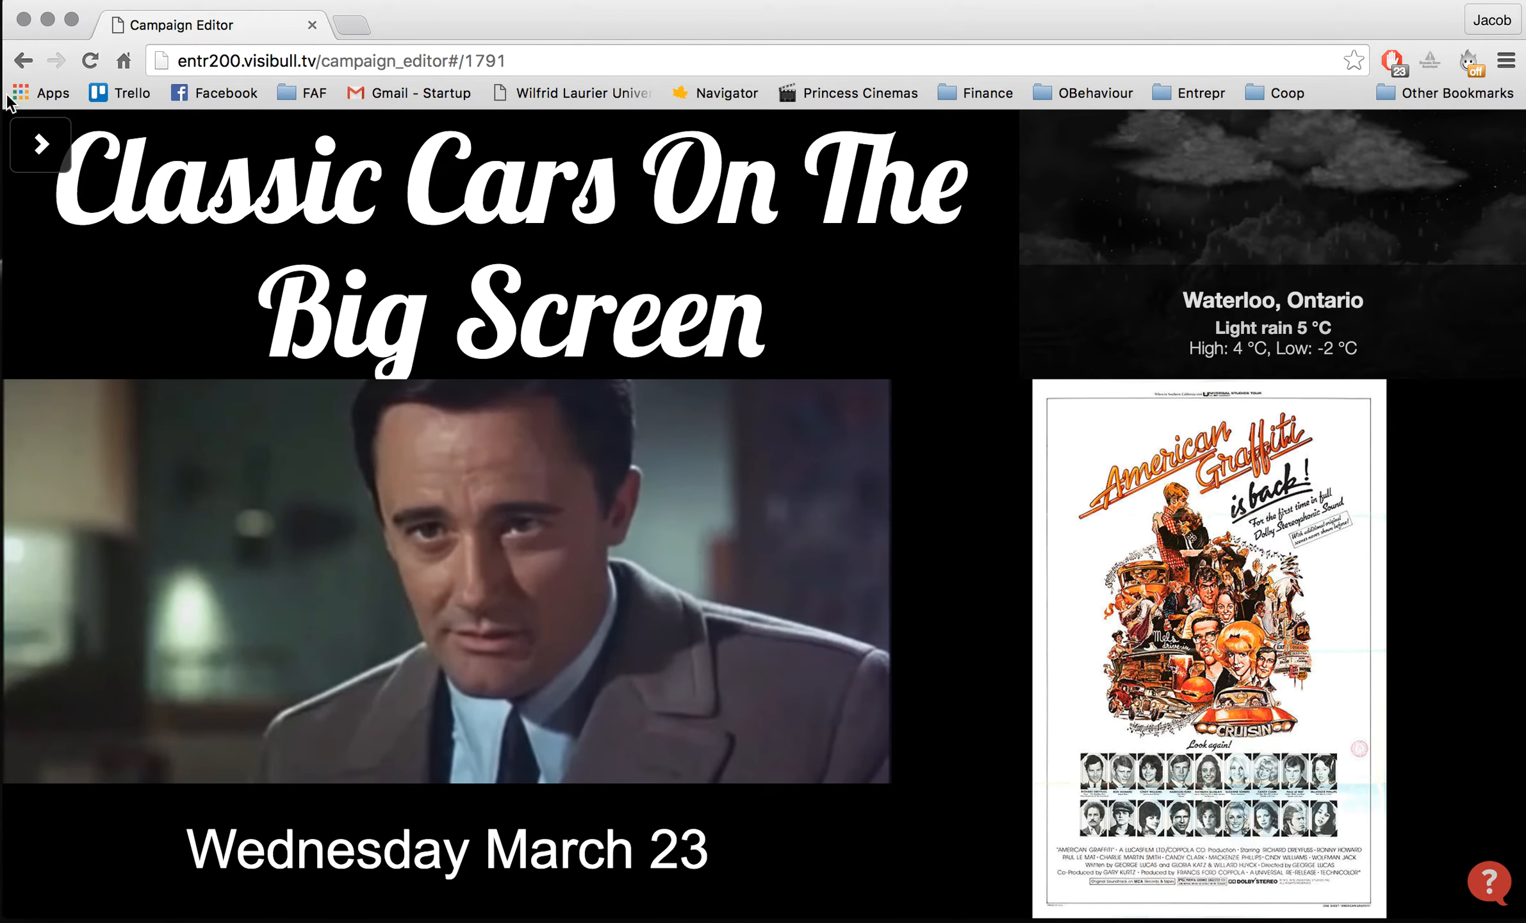
click(40, 147)
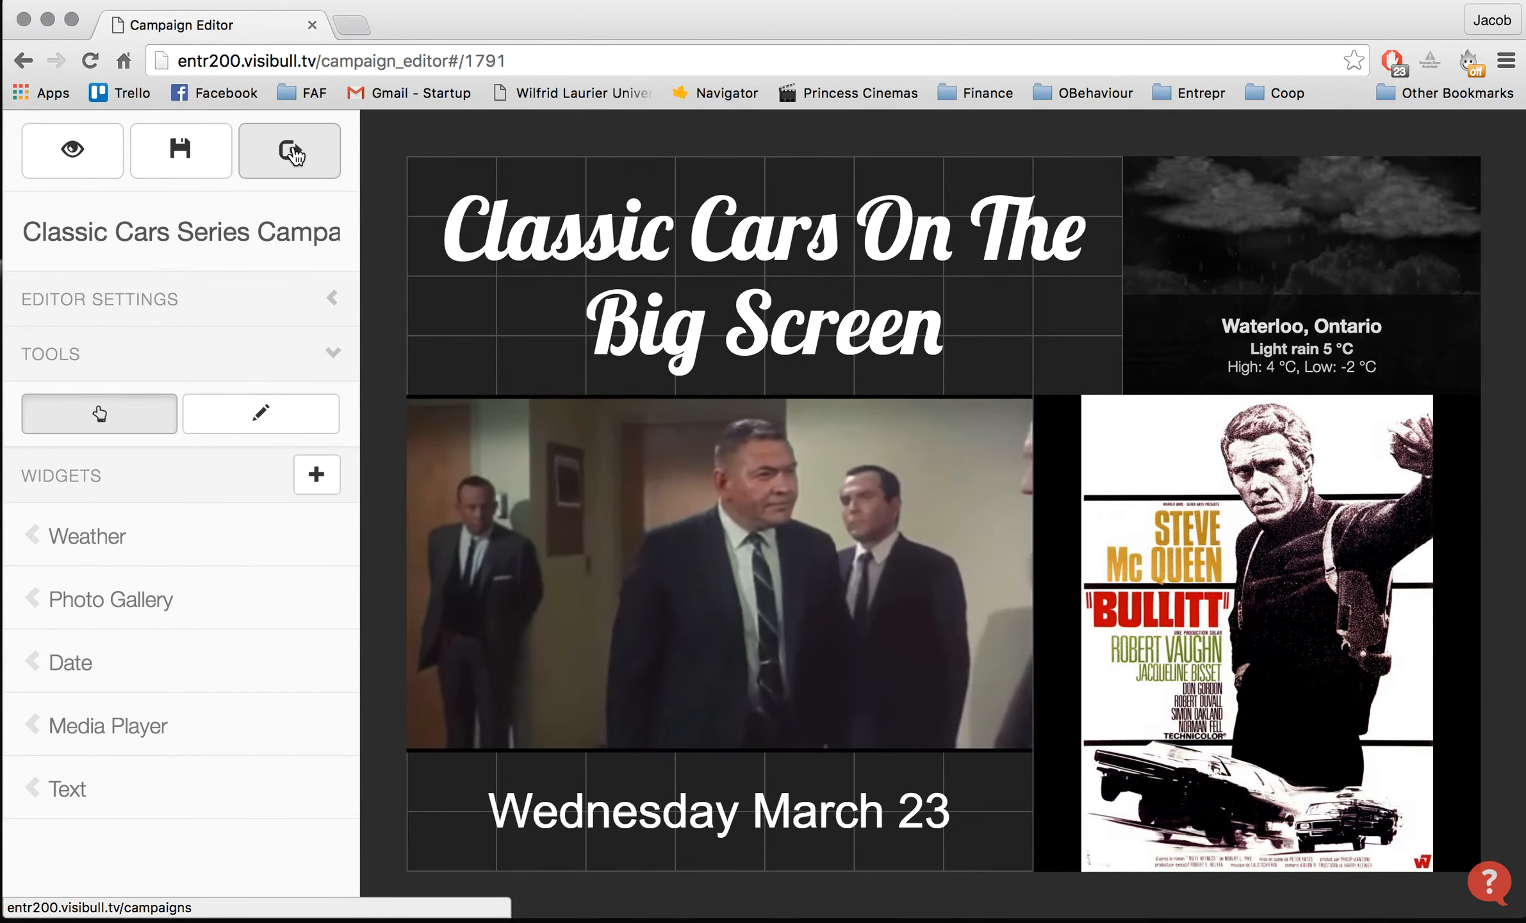
click(292, 152)
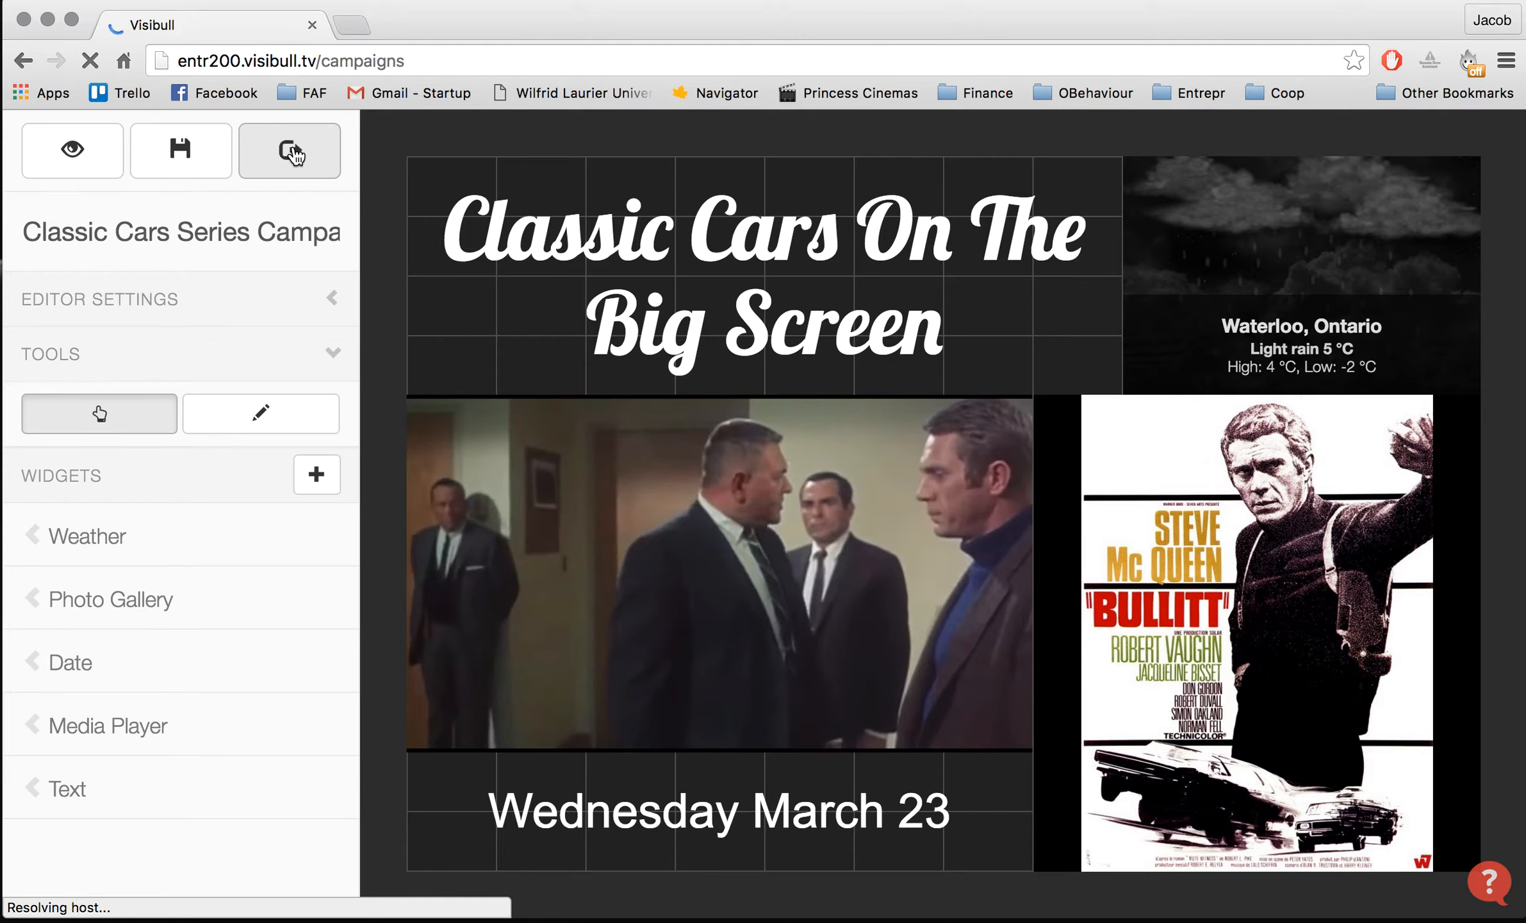